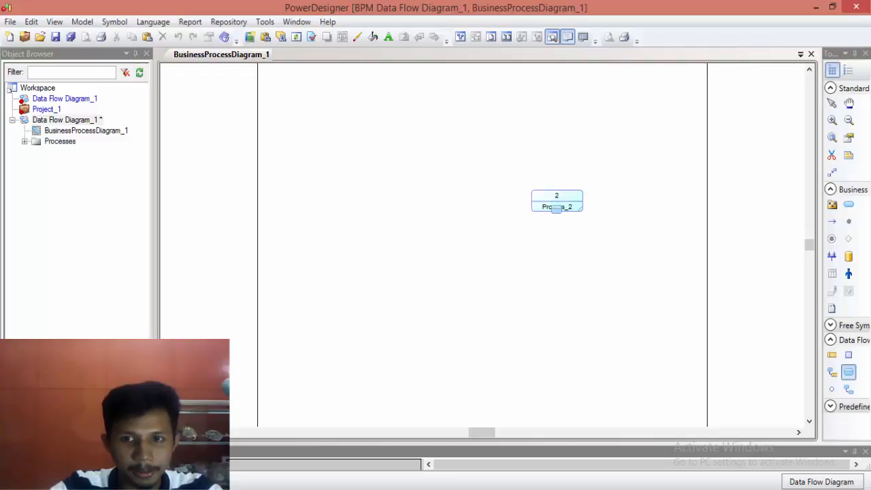
Step: Rename the process on the diagram as I-Gadis
right_click(557, 206)
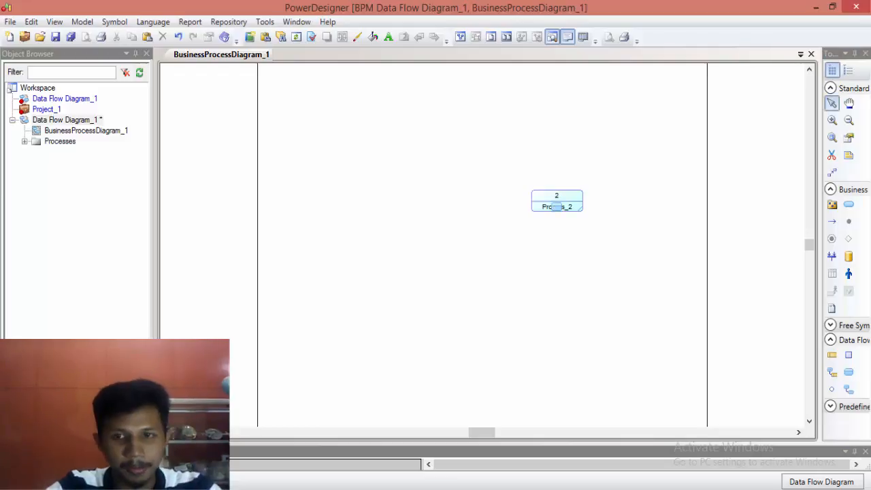
right_click(558, 209)
left_click(594, 463)
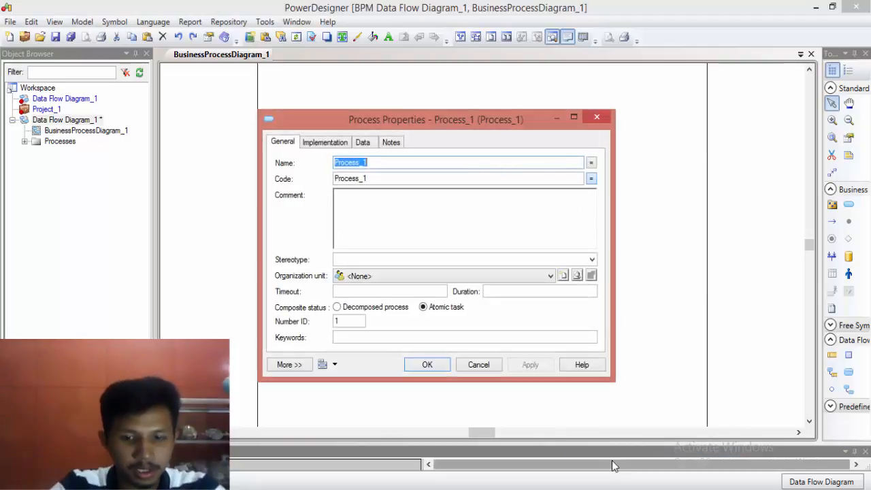
type("I-Gadis")
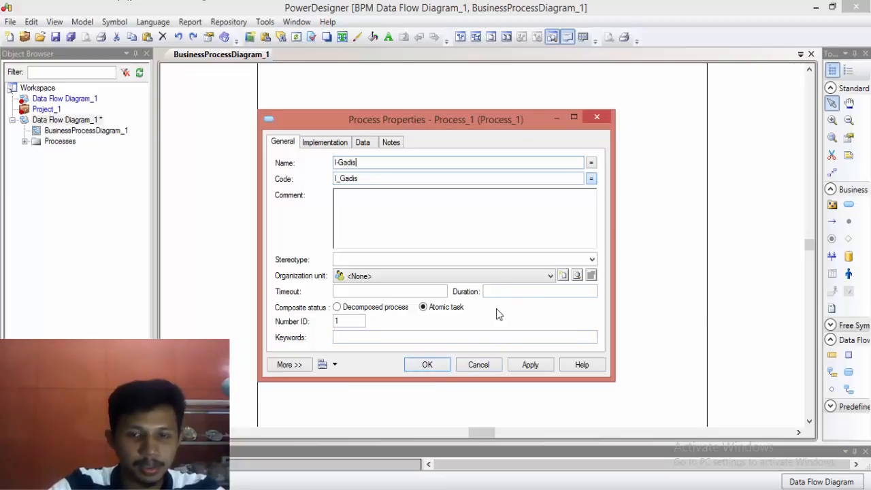
left_click(425, 365)
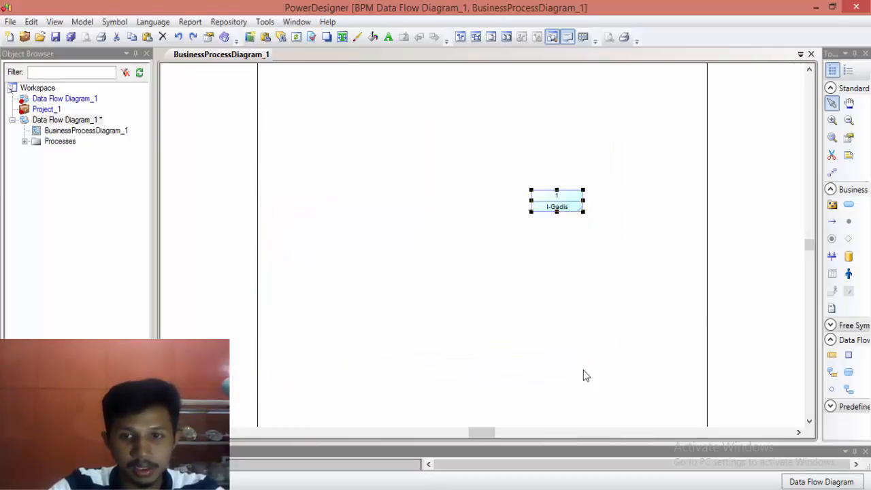
left_click(615, 244)
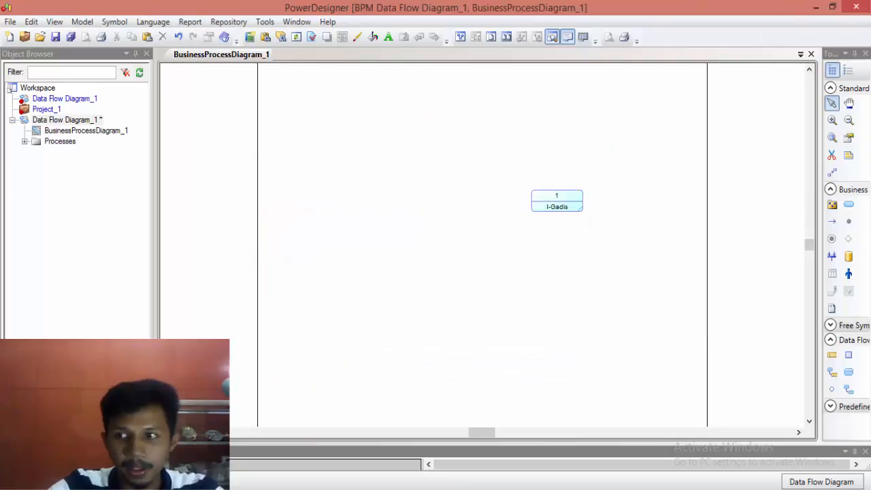
Step: Place two external entities on the diagram, one above the other, to the left of the I-Gadis process
left_click(849, 357)
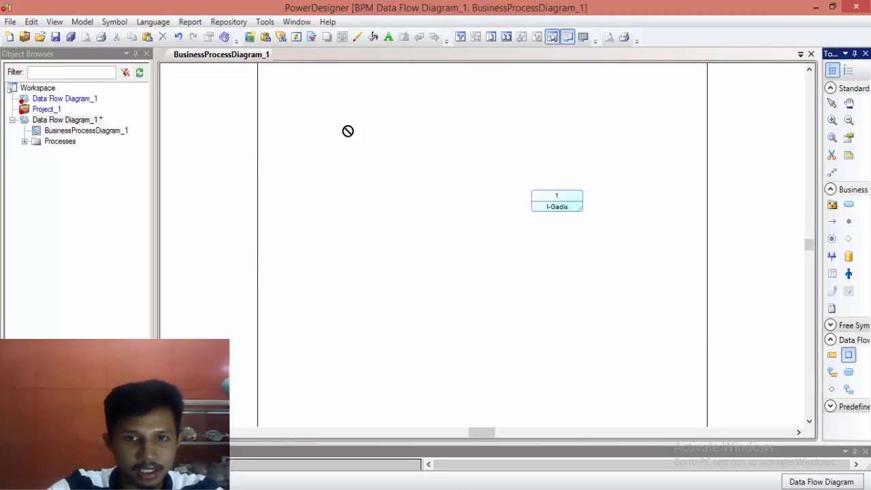
left_click(330, 105)
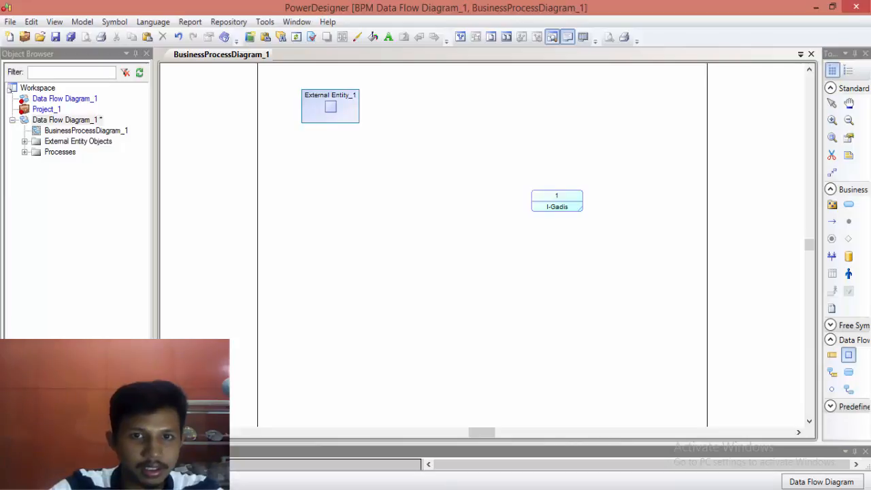
left_click(338, 328)
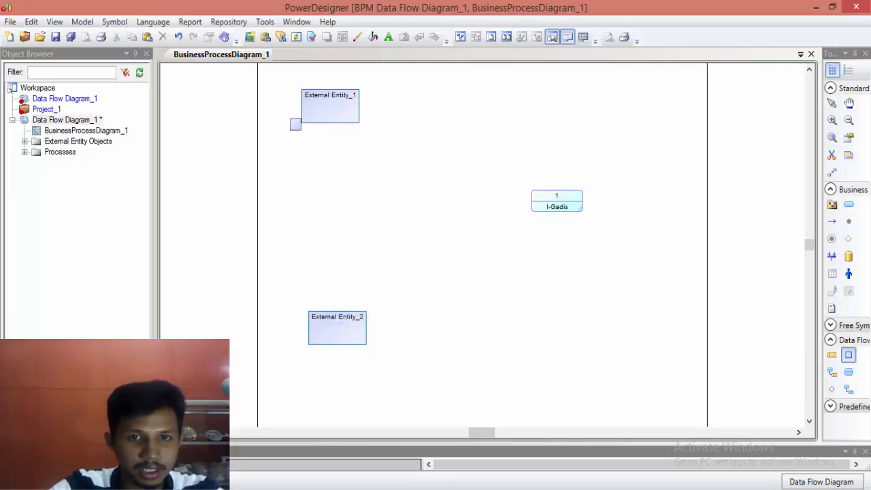
Step: Rename the upper external entity as Mahasiswa
right_click(332, 101)
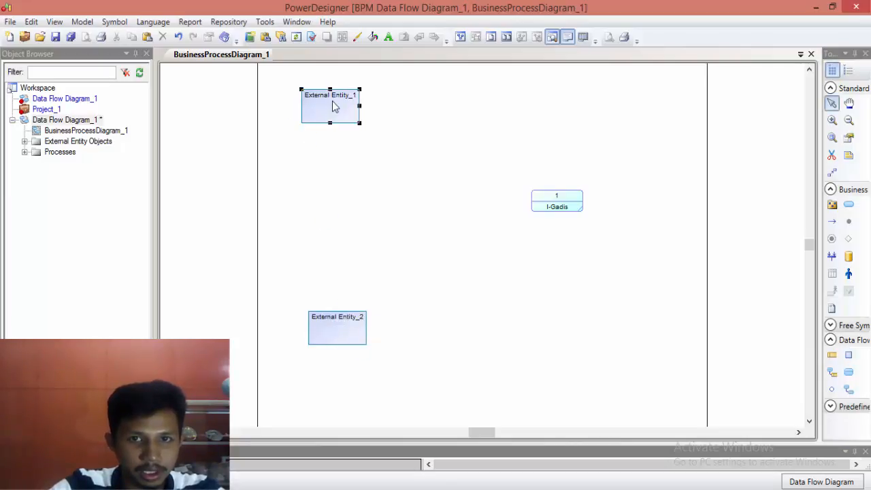
right_click(334, 105)
left_click(371, 324)
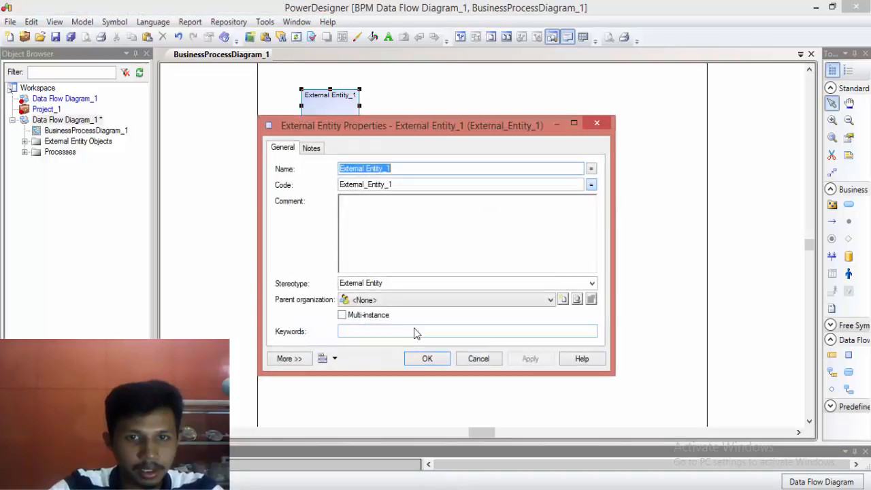
type("mA")
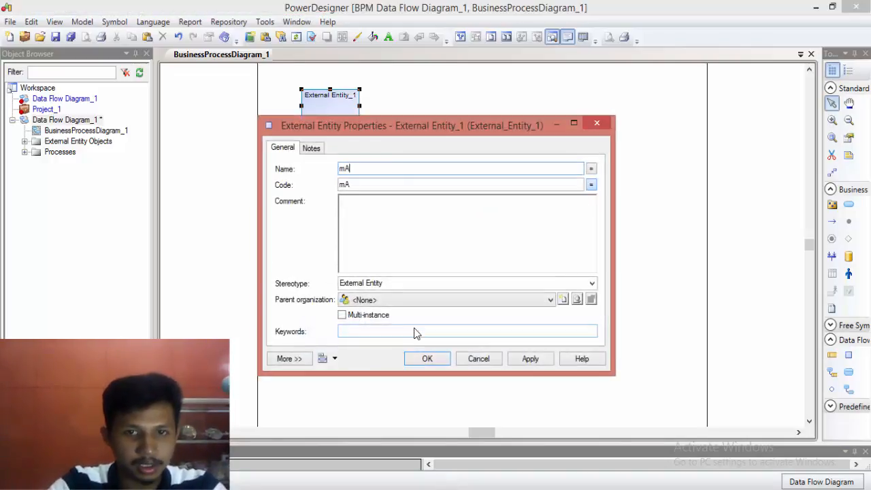
type("Mahasiswa")
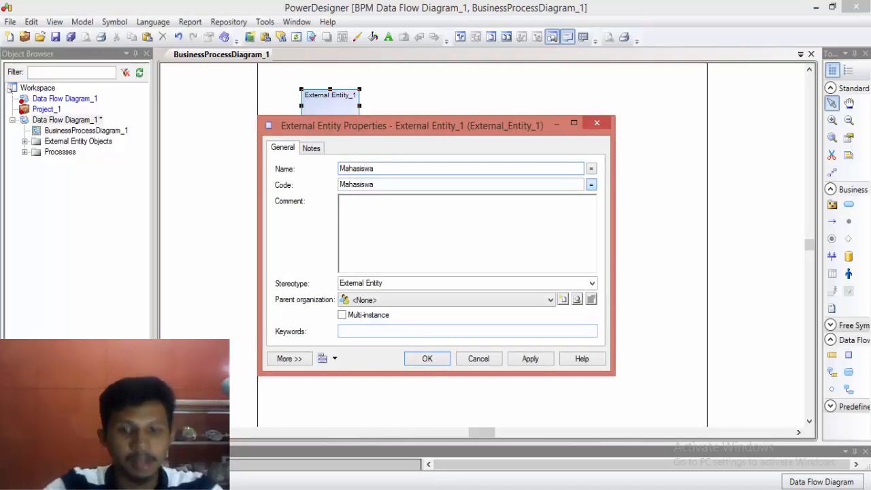
left_click(436, 364)
Step: Rename the lower external entity as Dosen Wali
right_click(323, 326)
left_click(332, 316)
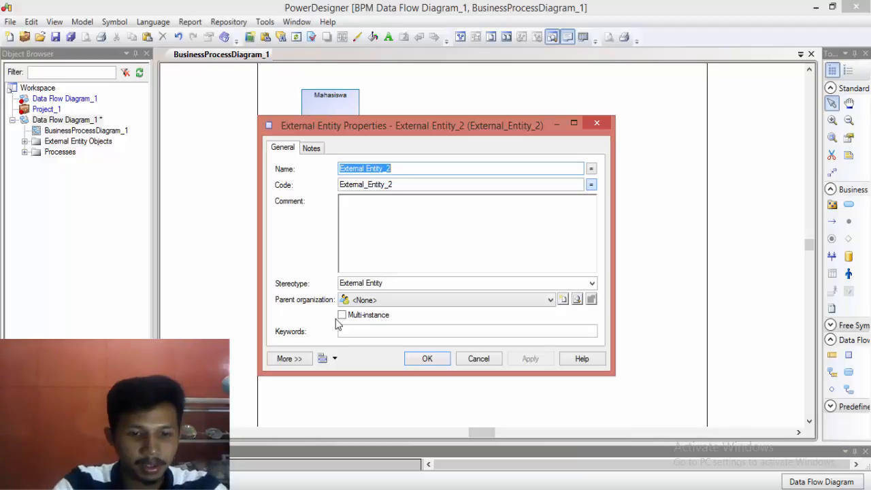
type("Dosen W")
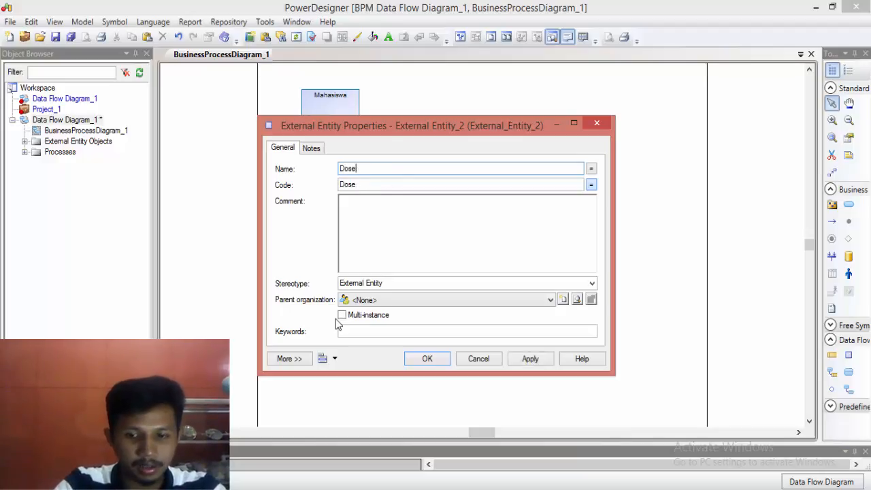
type("ali")
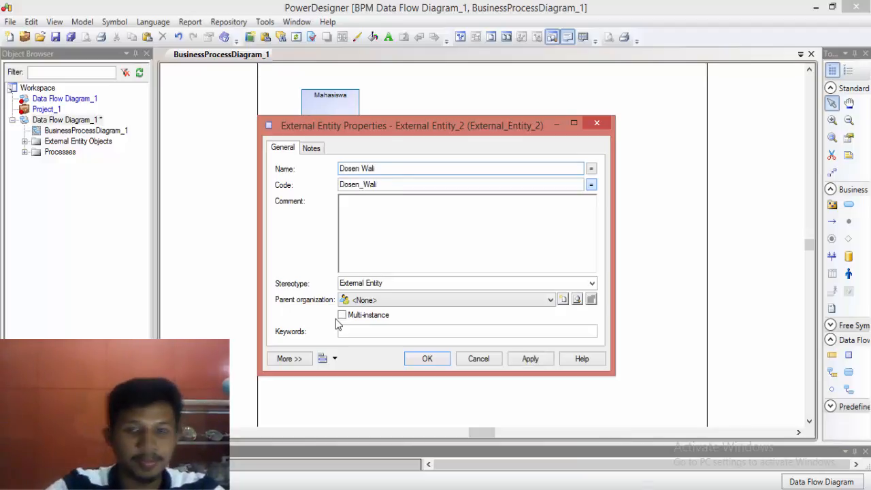
left_click(443, 363)
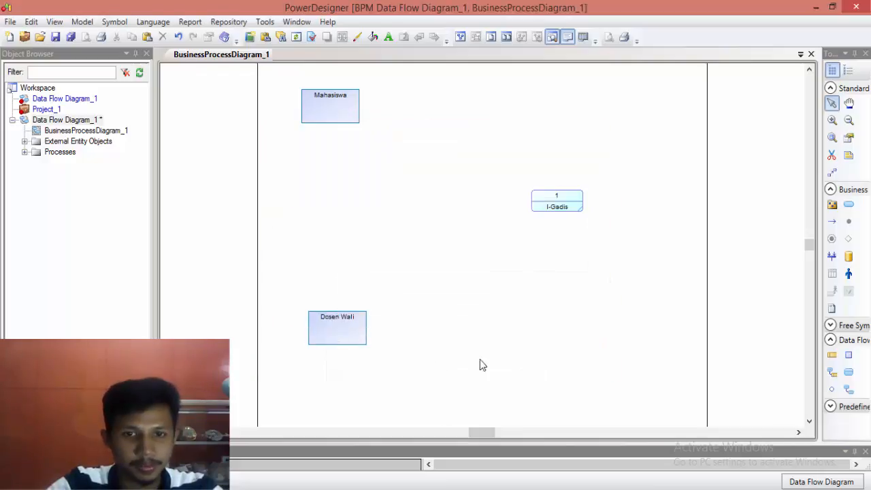
Step: Open the model's list of data and add a first data item named "Input kuisioner"
left_click(81, 22)
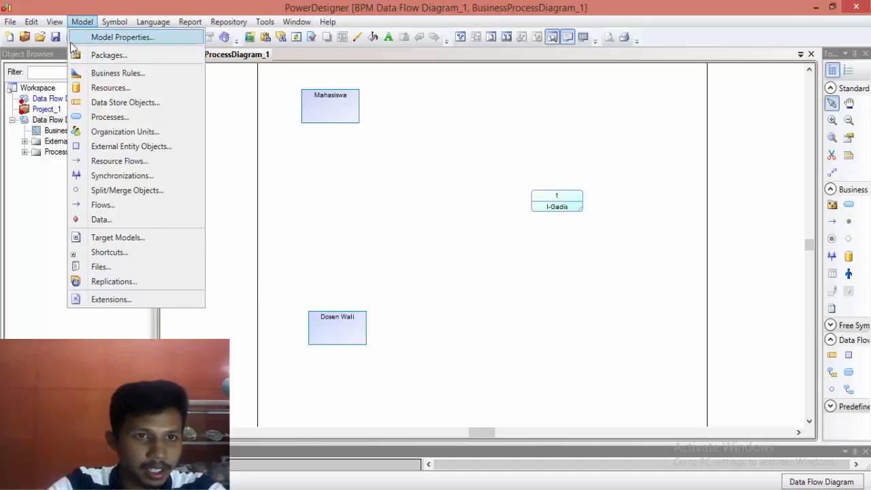
left_click(102, 222)
left_click(362, 194)
left_click(359, 193)
type("Input ku")
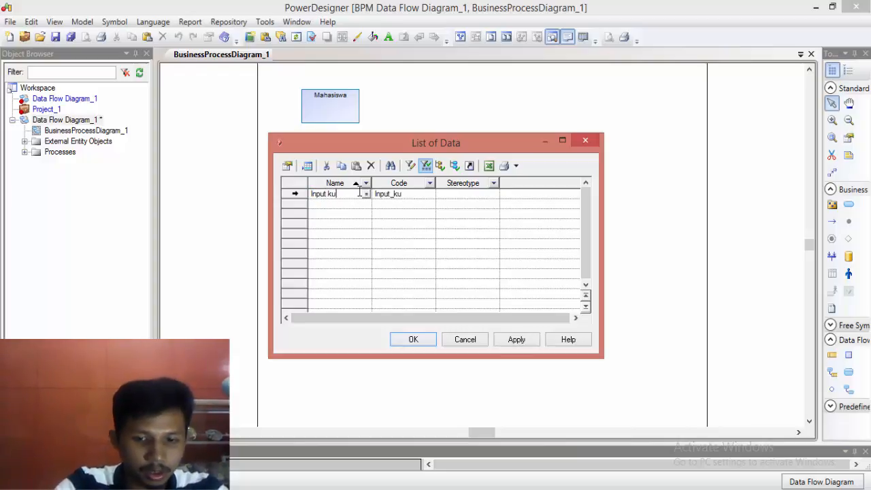
type("isioner")
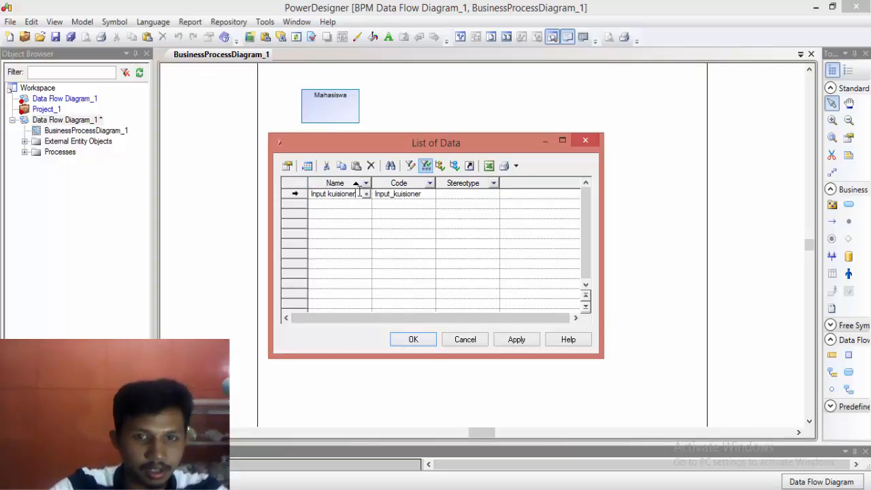
Step: Add two more data items to the list, named "Input Mata kuliah" and "Cetak Ksm"
left_click(360, 204)
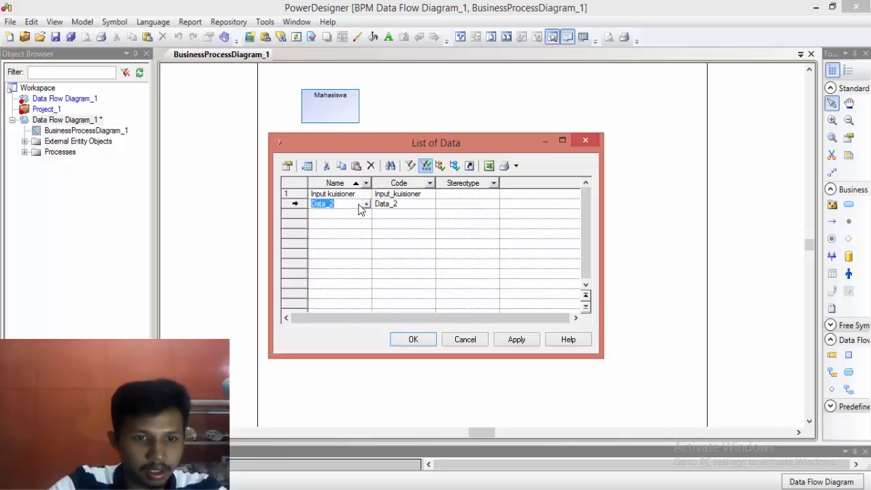
type("Input")
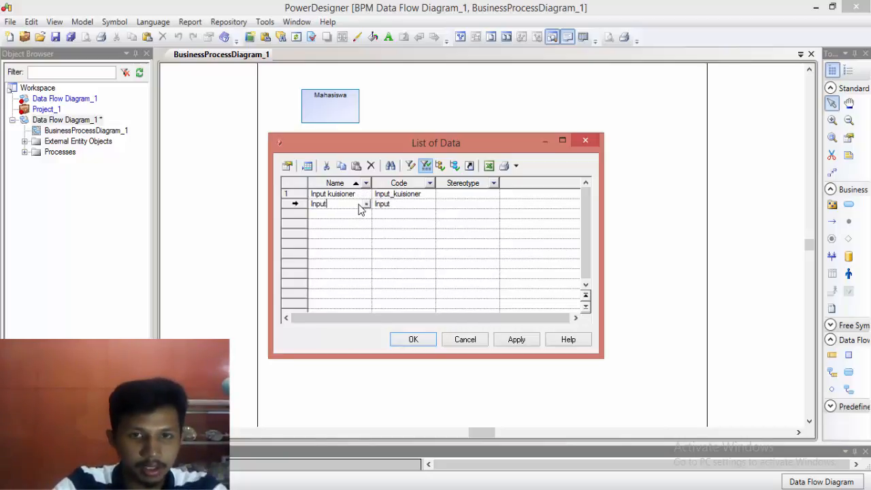
type(" Mata kuliah")
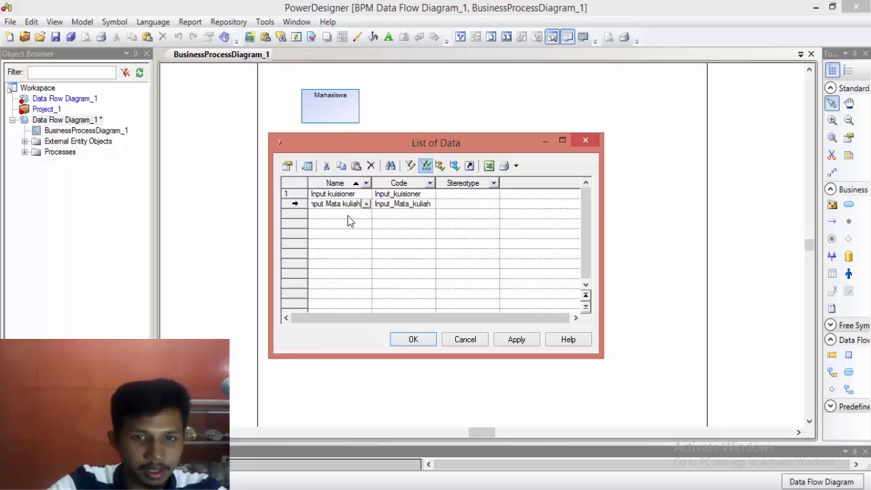
left_click(349, 215)
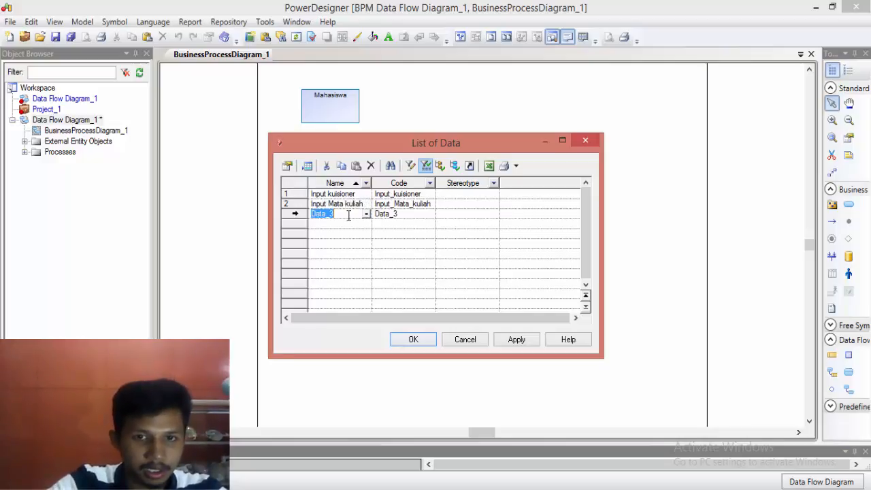
type("Cetak")
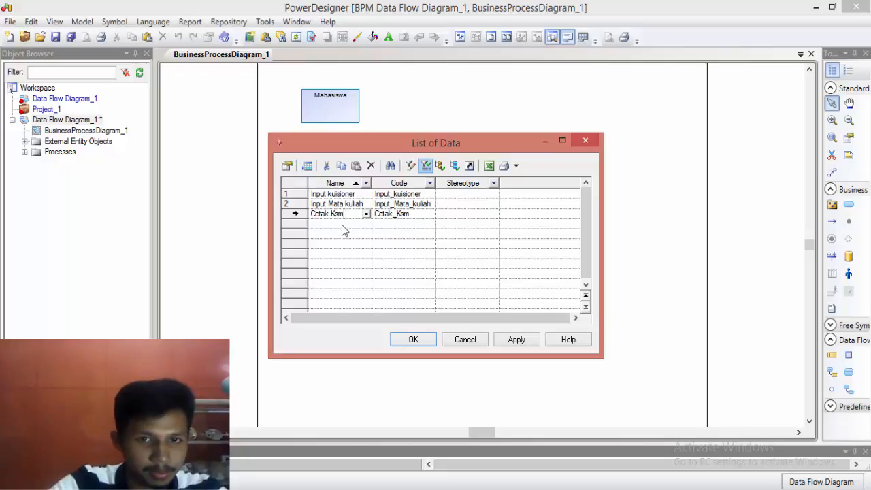
Step: Add a fourth data item named "Permohonan acc mahasiswa" to the list
left_click(342, 224)
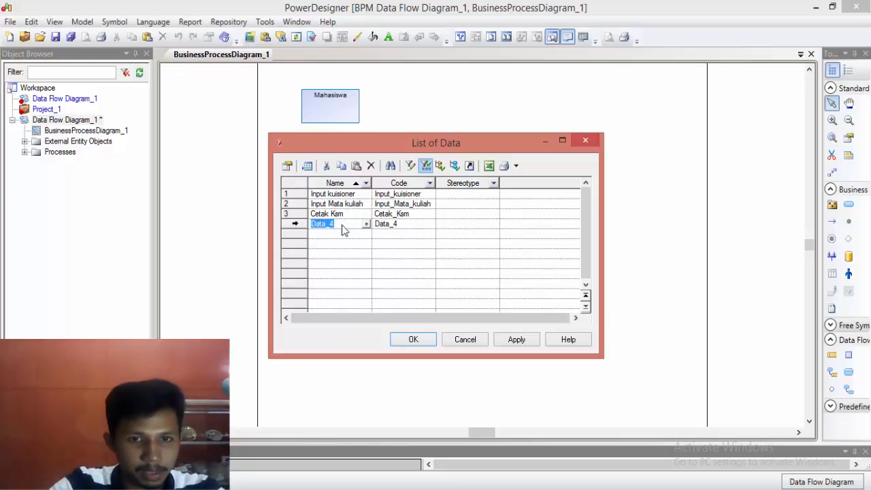
type("Appro")
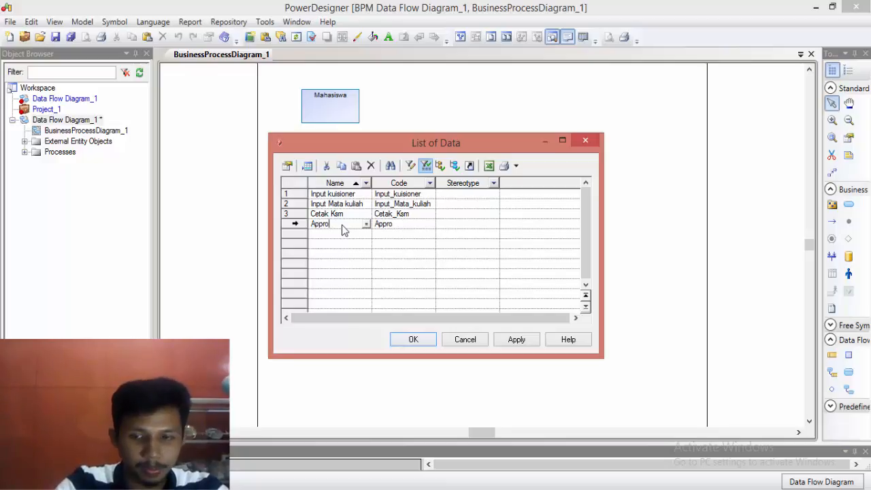
key("BackSpace")
key("BackSpace")
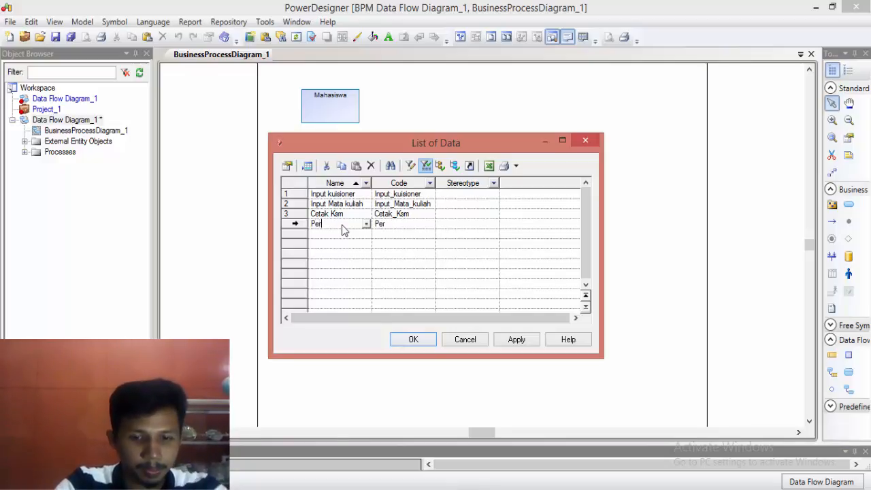
type("Permohonan ")
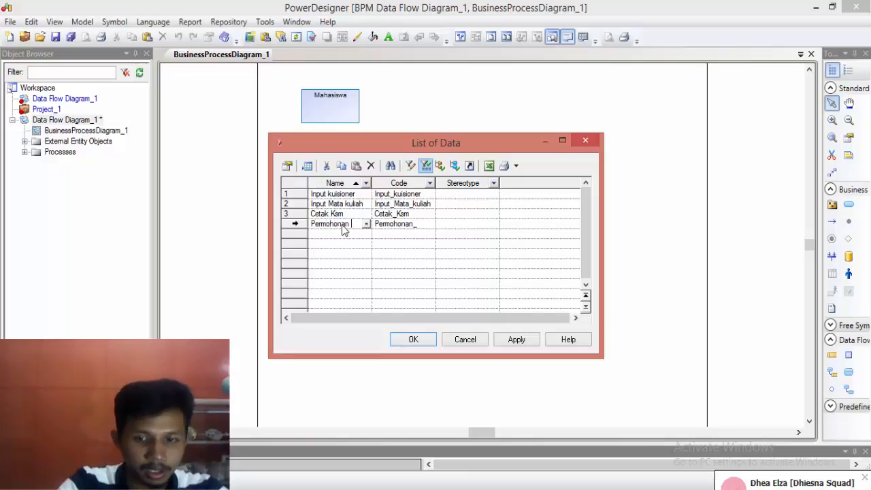
type("approval")
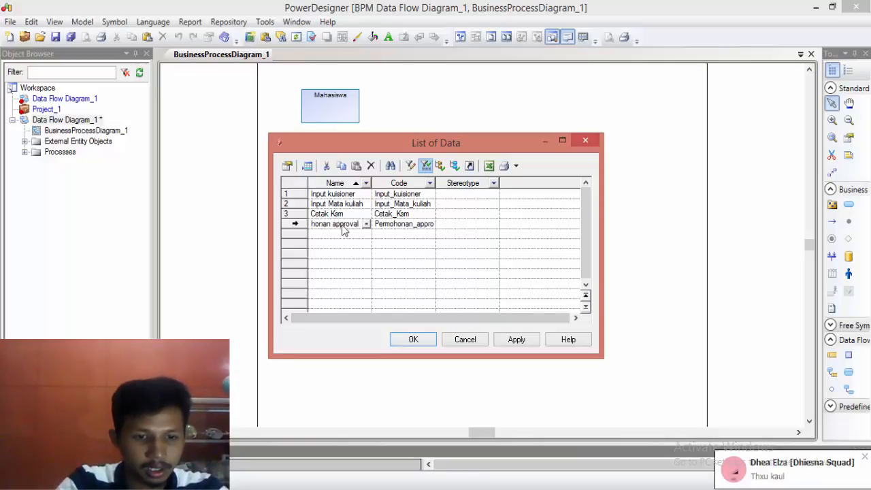
key("BackSpace")
key("BackSpace")
key("BackSpace")
key("BackSpace")
key("BackSpace")
key("BackSpace")
key("BackSpace")
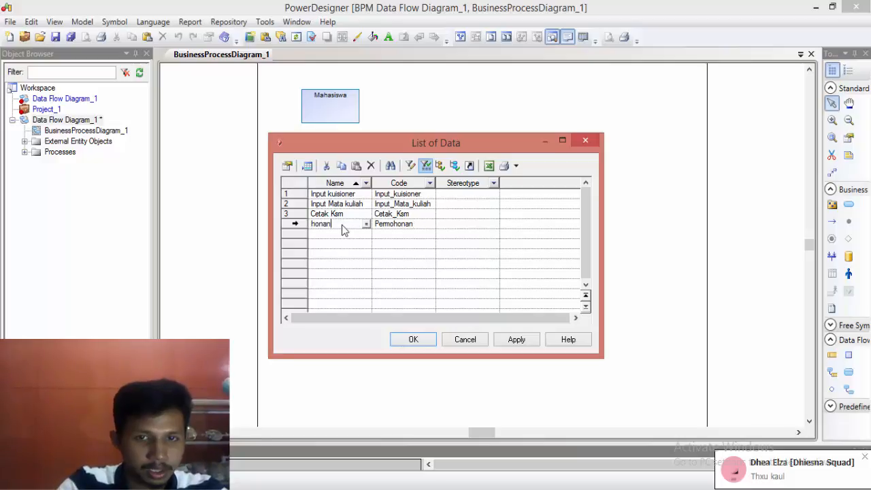
type("acc m")
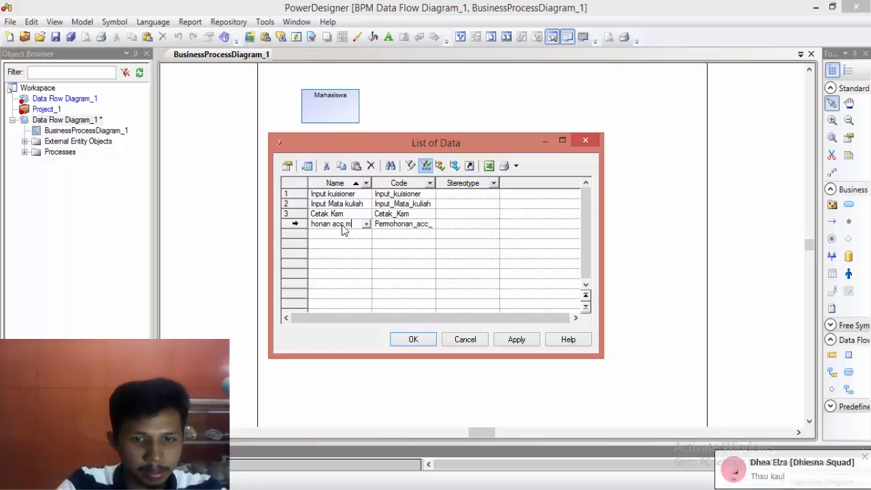
type("ahasiswa")
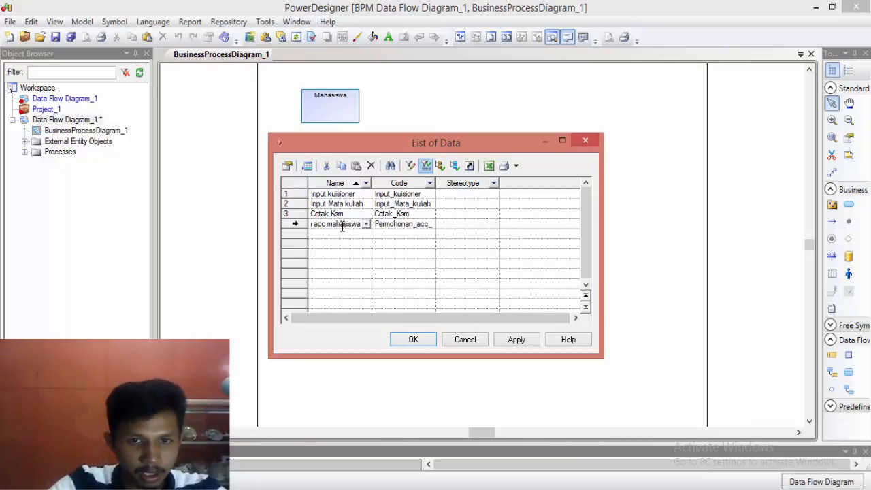
Step: Add a fifth data item named "approval mata kuliah" to the list and accept the list of data
left_click(337, 237)
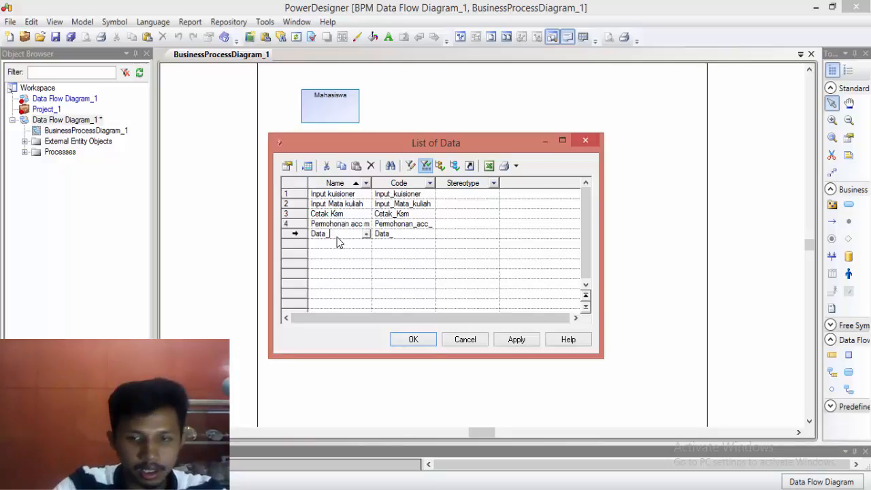
key("BackSpace")
type("appro")
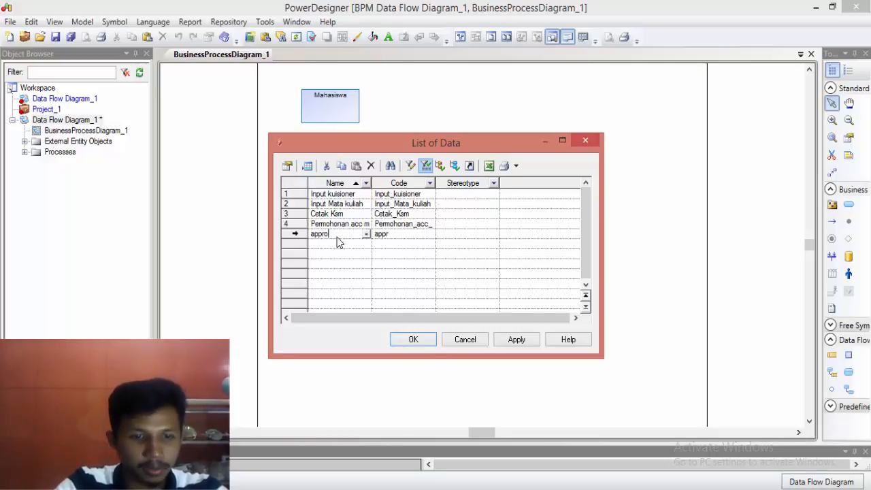
type("val mata ")
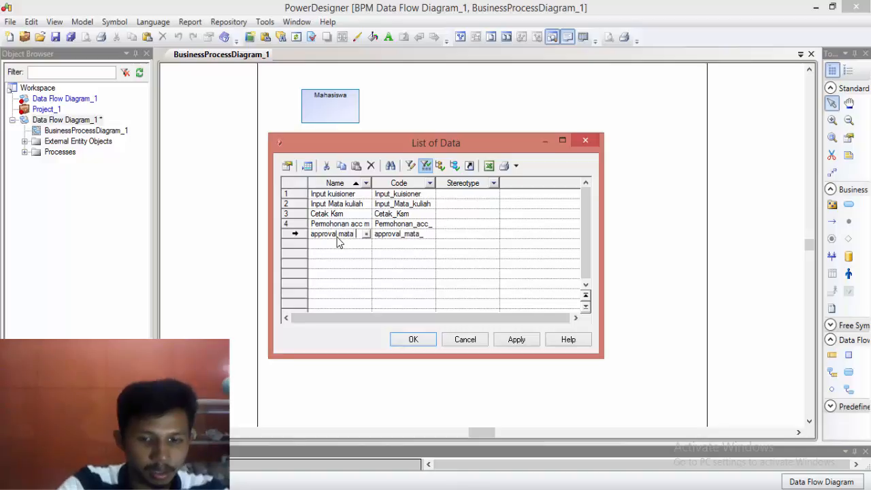
type("kulaih")
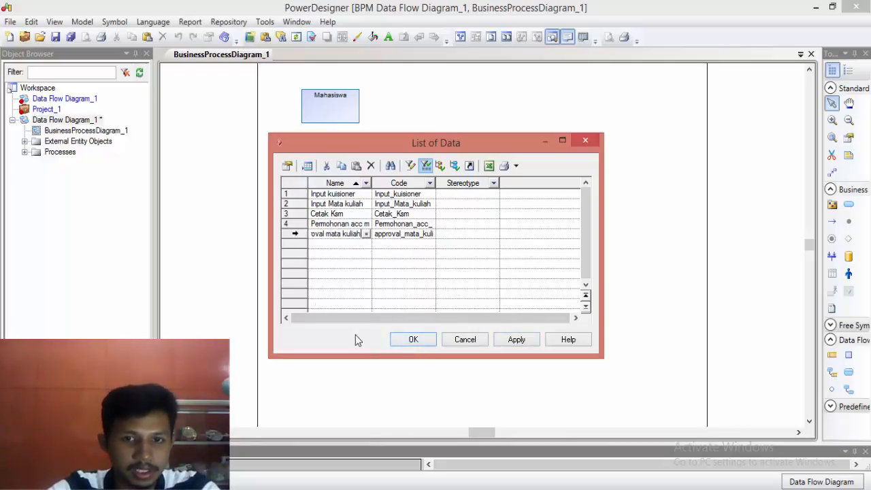
left_click(414, 342)
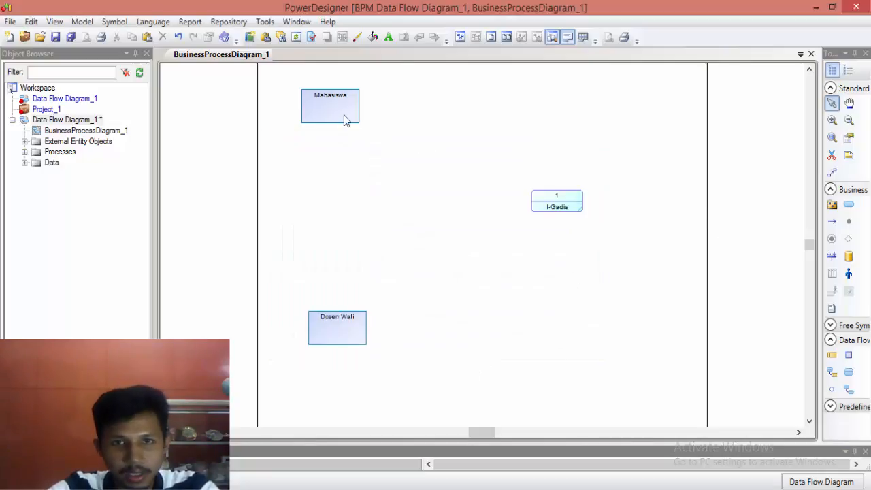
Step: Draw a flow from Mahasiswa to the I-Gadis process and assign it the data item "Input kuisioner"
left_click(831, 222)
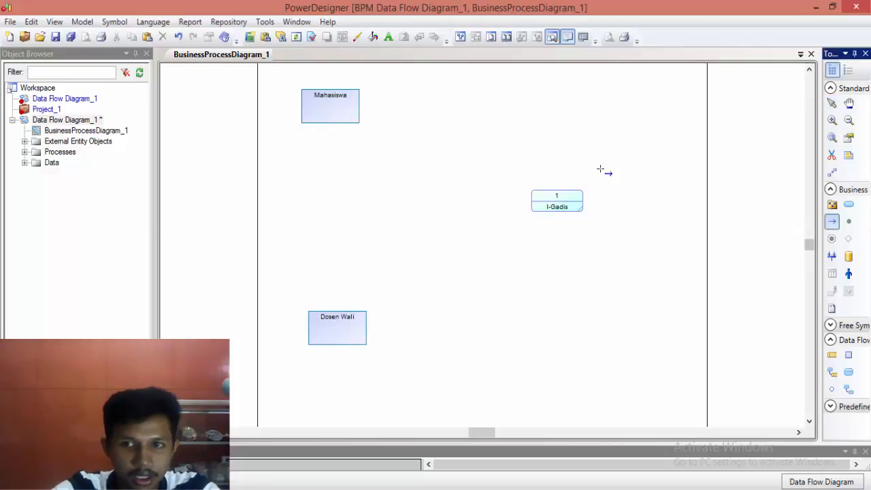
left_click_drag(354, 96, 560, 196)
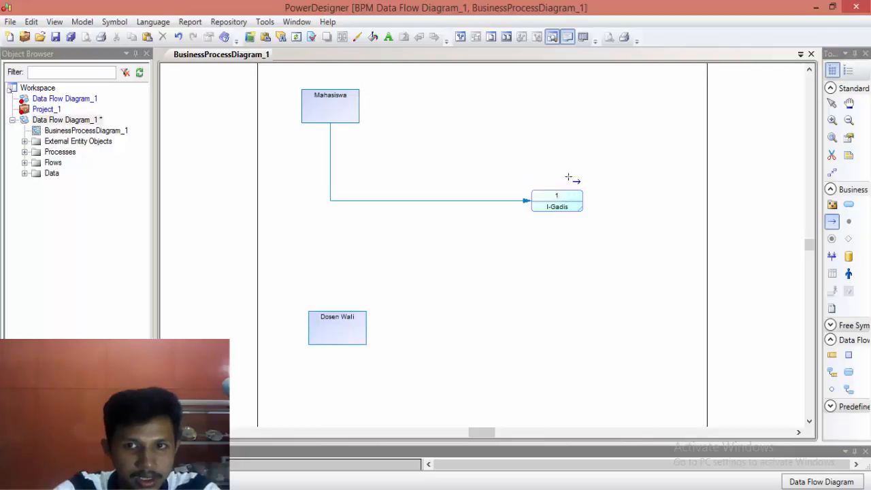
right_click(331, 200)
right_click(332, 202)
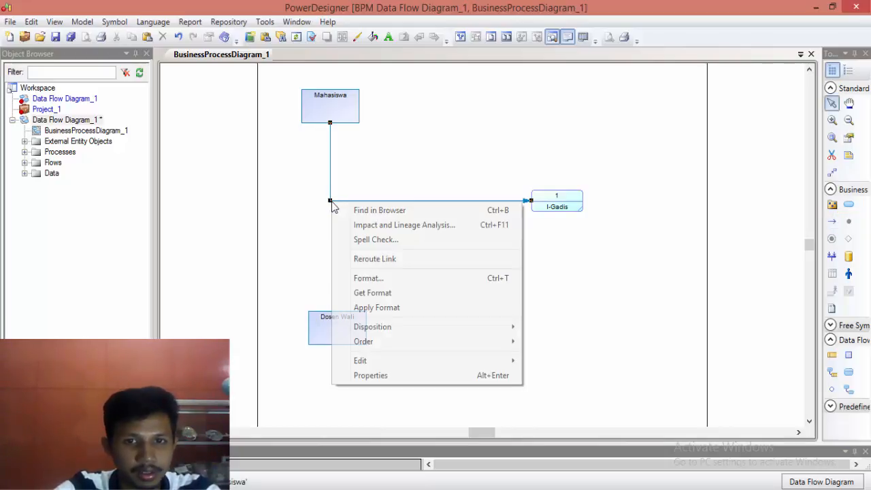
left_click(392, 375)
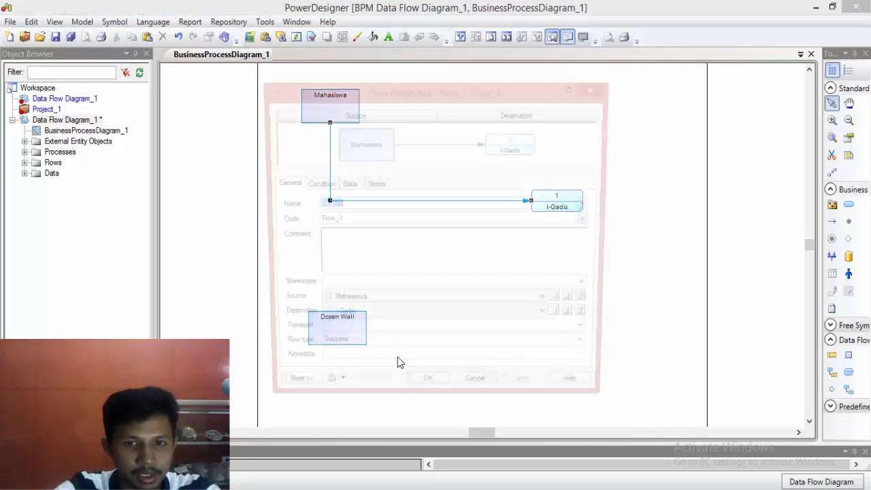
left_click(346, 184)
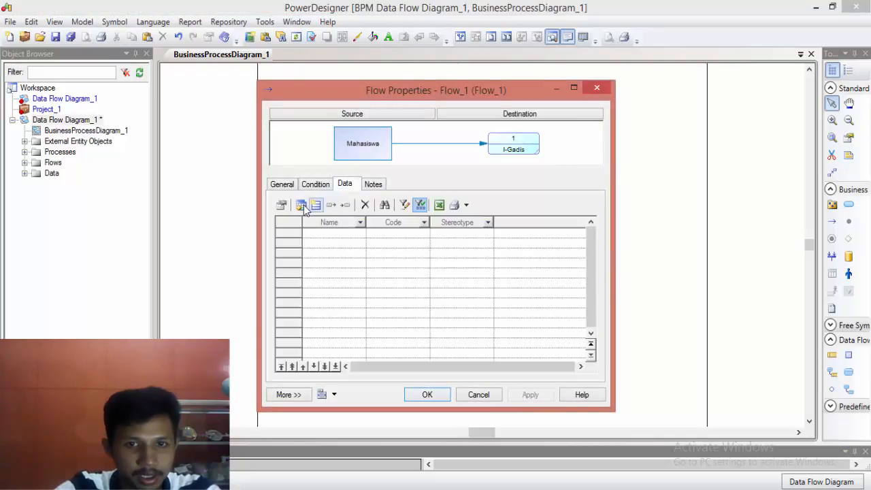
left_click(304, 207)
left_click(329, 223)
left_click(429, 338)
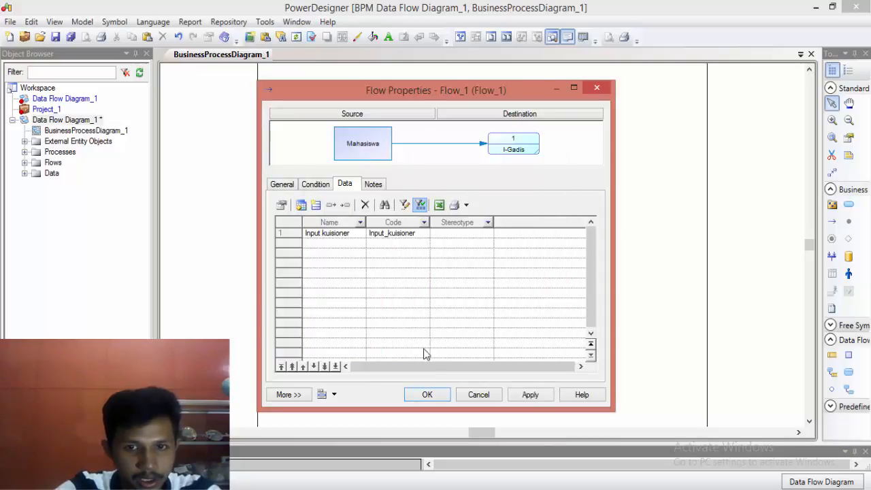
left_click(428, 395)
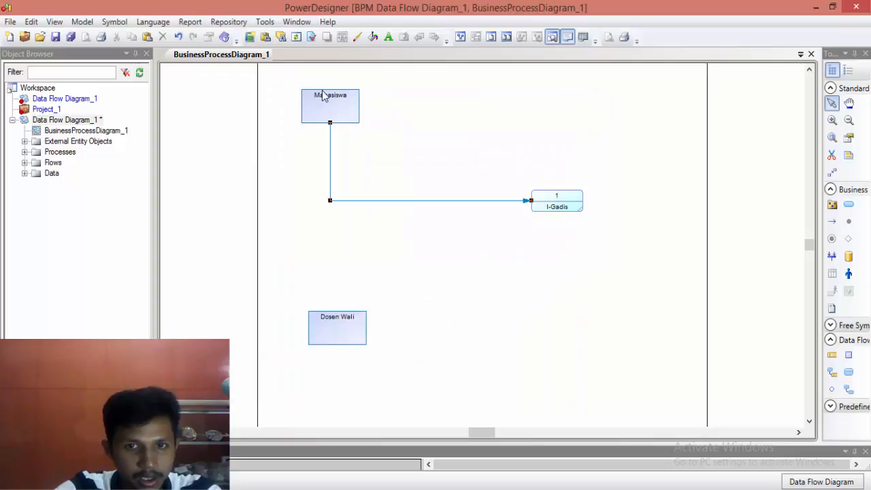
left_click(338, 214)
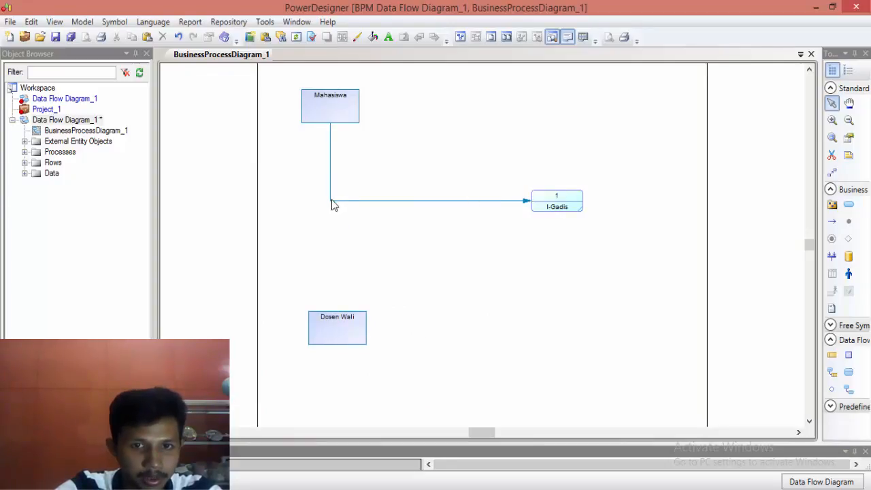
left_click(332, 203)
right_click(345, 204)
left_click(343, 203)
right_click(343, 204)
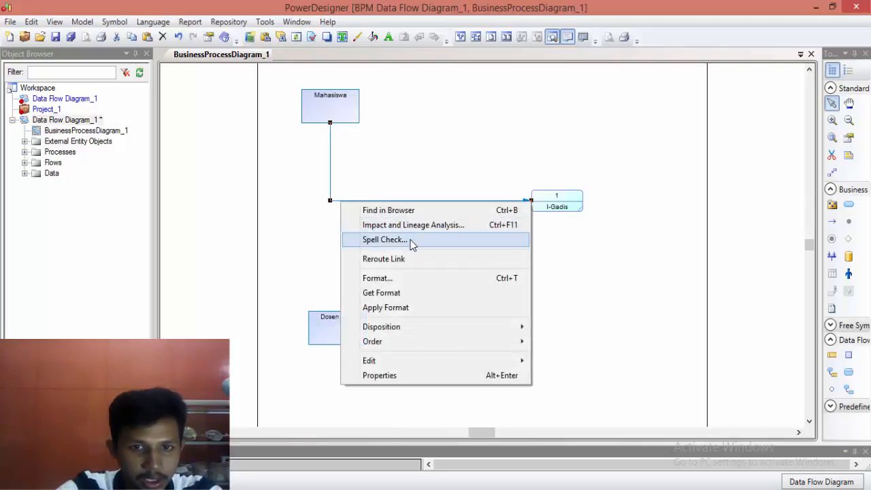
left_click(320, 240)
Step: Set the Resource Flow display preference to show the Data List at the center, applying the change to all symbols
right_click(341, 196)
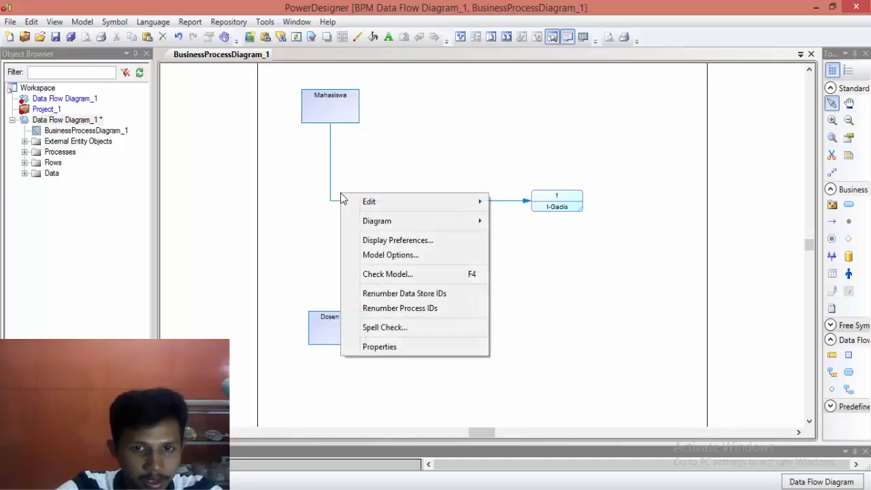
left_click(371, 240)
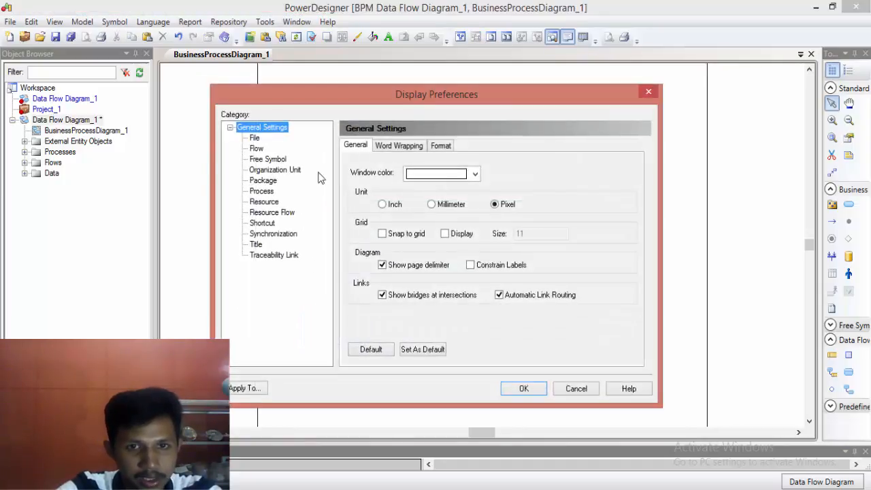
left_click(256, 148)
left_click(389, 199)
left_click(266, 216)
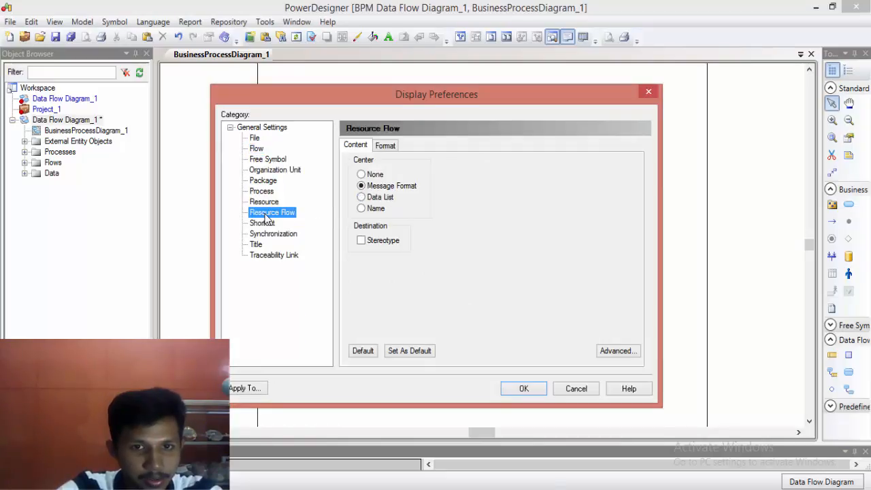
left_click(382, 199)
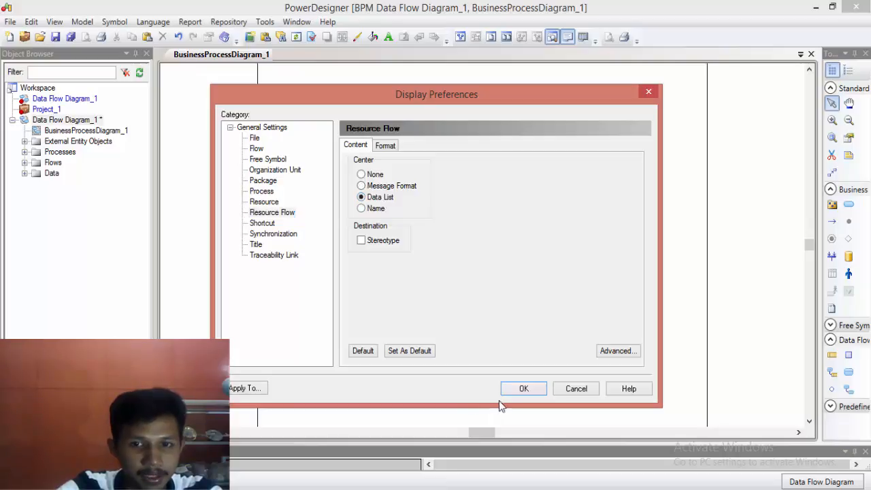
left_click(520, 390)
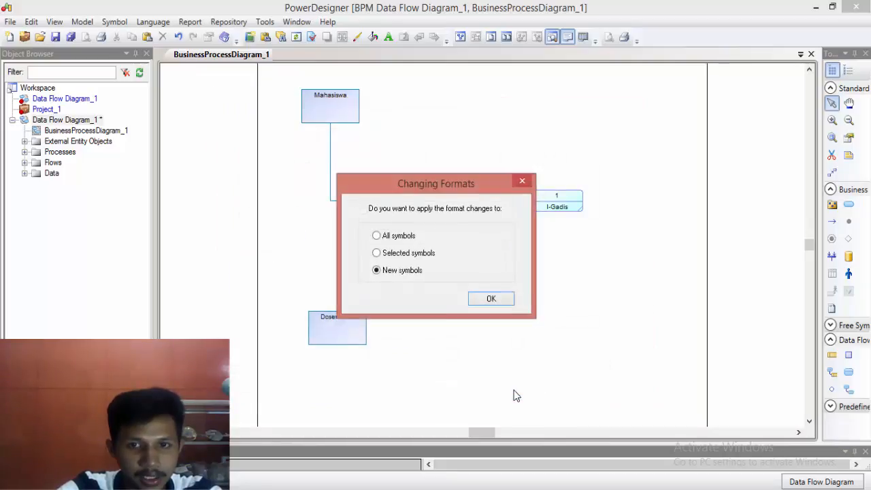
left_click(397, 239)
left_click(490, 299)
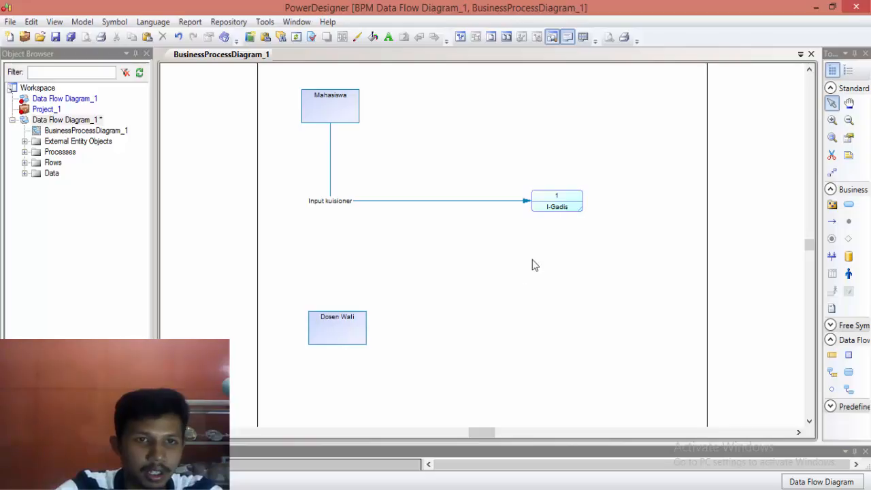
Step: Draw a second flow from Mahasiswa to I-Gadis and assign it the data item "Input Mata kuliah"
left_click(833, 222)
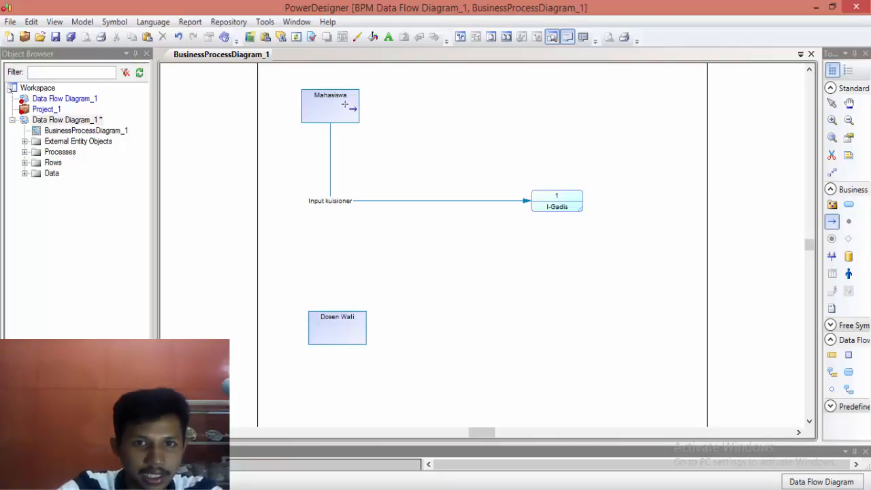
left_click_drag(347, 104, 567, 198)
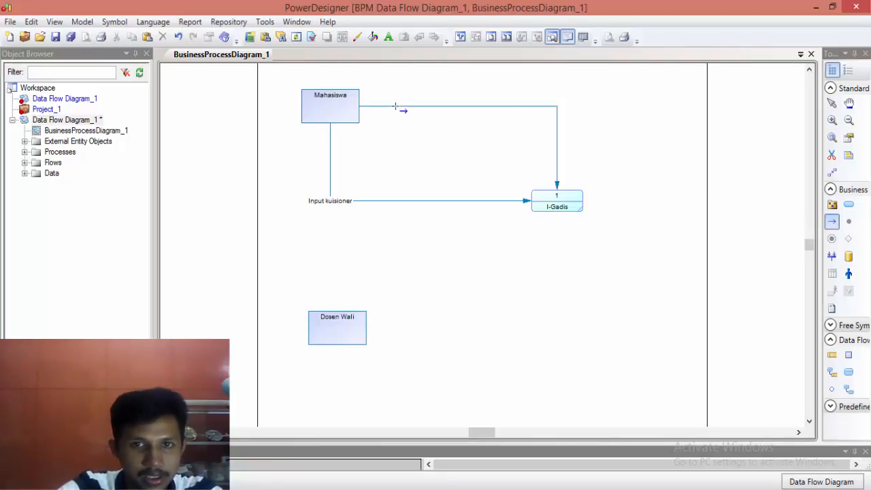
right_click(540, 106)
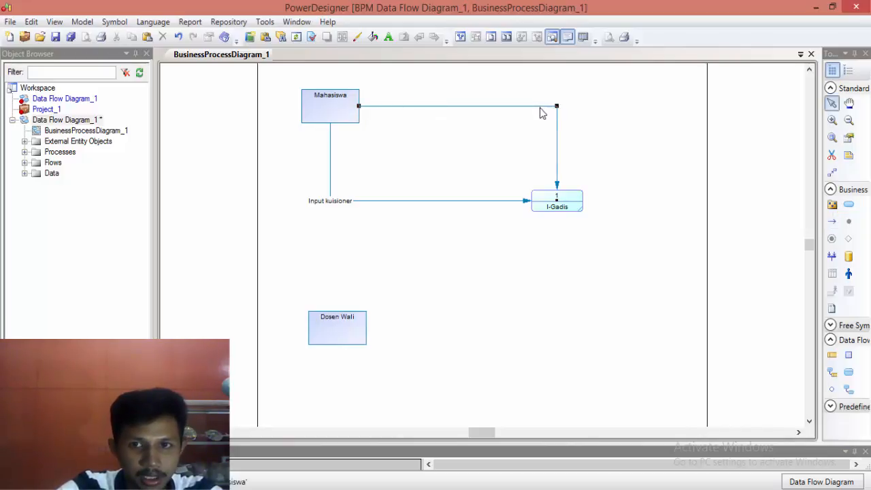
right_click(540, 109)
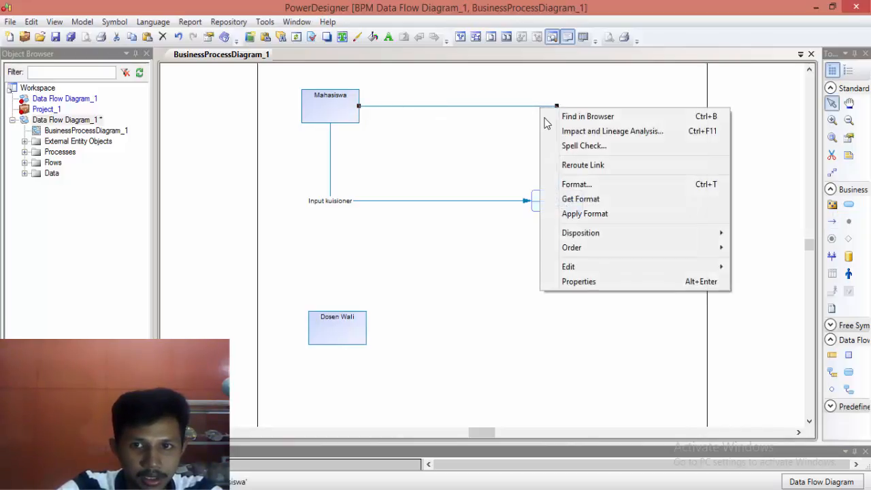
left_click(609, 281)
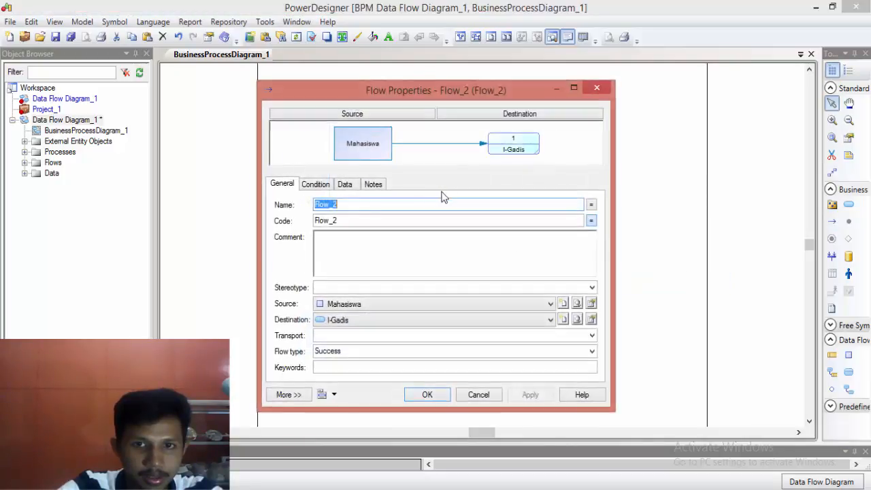
left_click(344, 184)
left_click(302, 206)
left_click(330, 234)
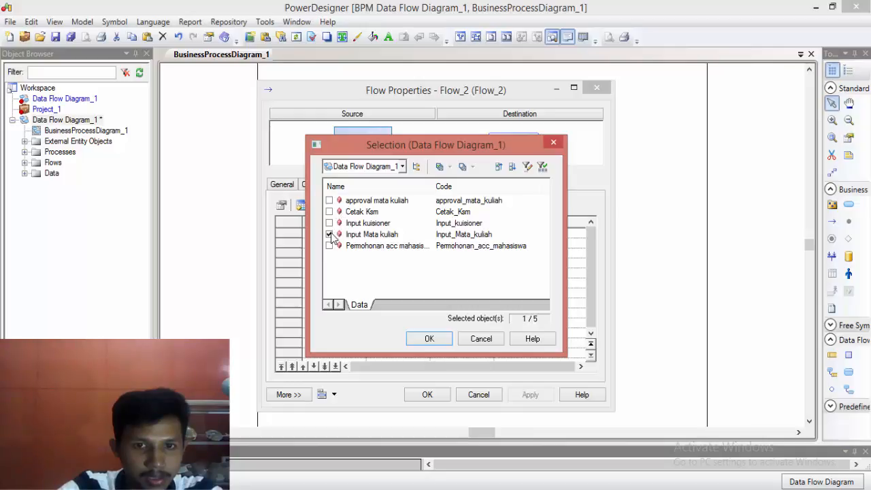
left_click(429, 339)
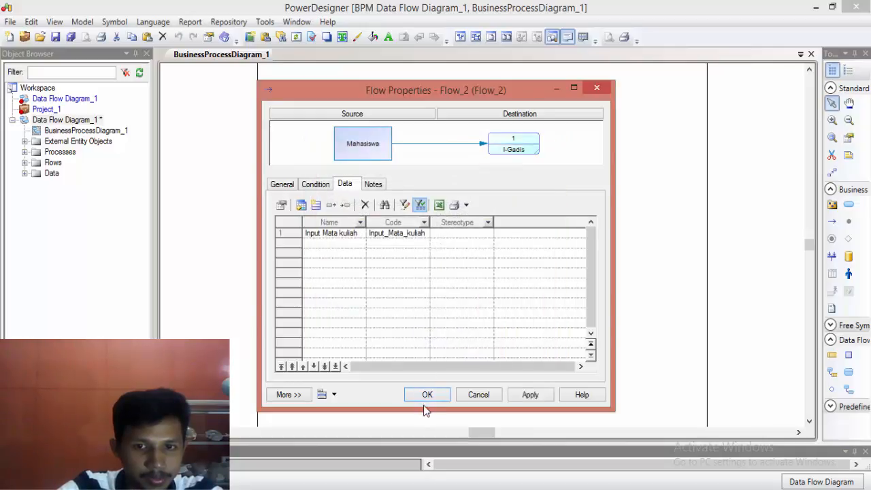
left_click(428, 394)
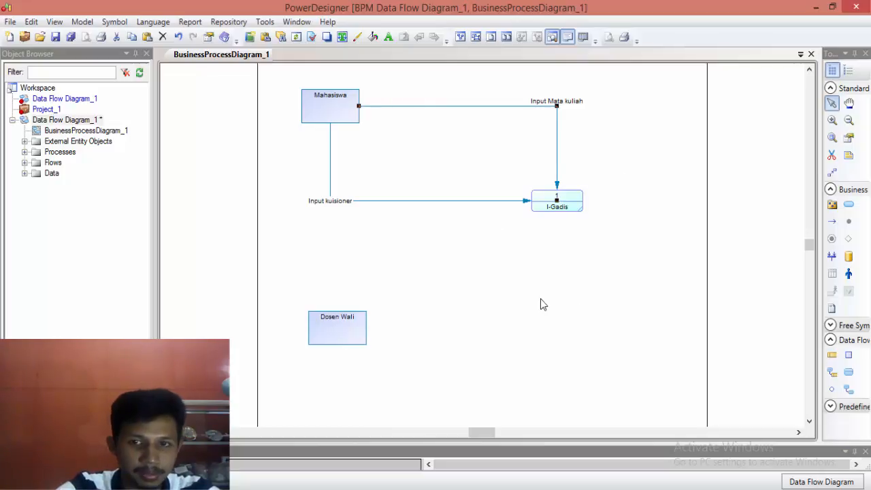
Step: Draw a flow from I-Gadis to Dosen Wali and assign it the data item "Permohonan acc mahasiswa"
left_click(832, 221)
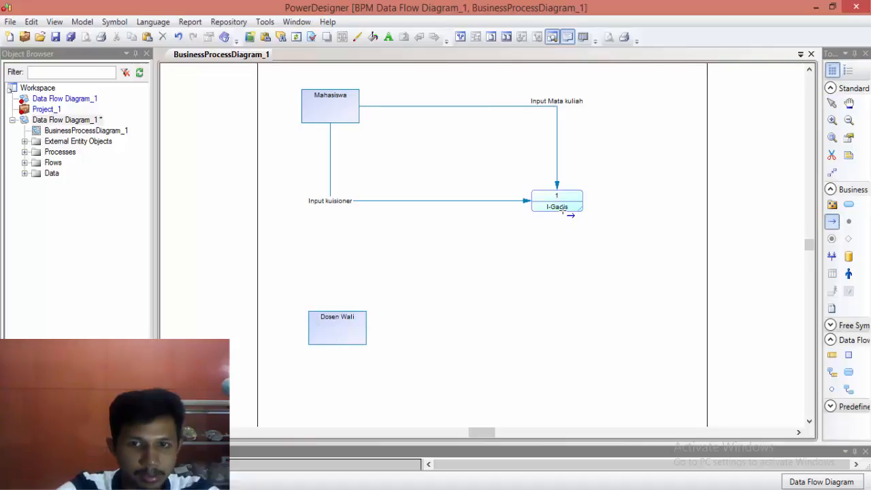
left_click_drag(557, 206, 358, 335)
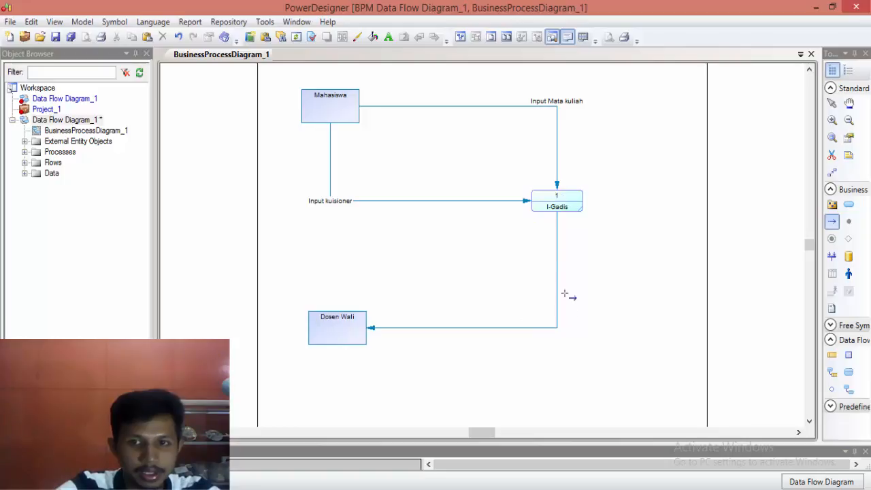
right_click(502, 329)
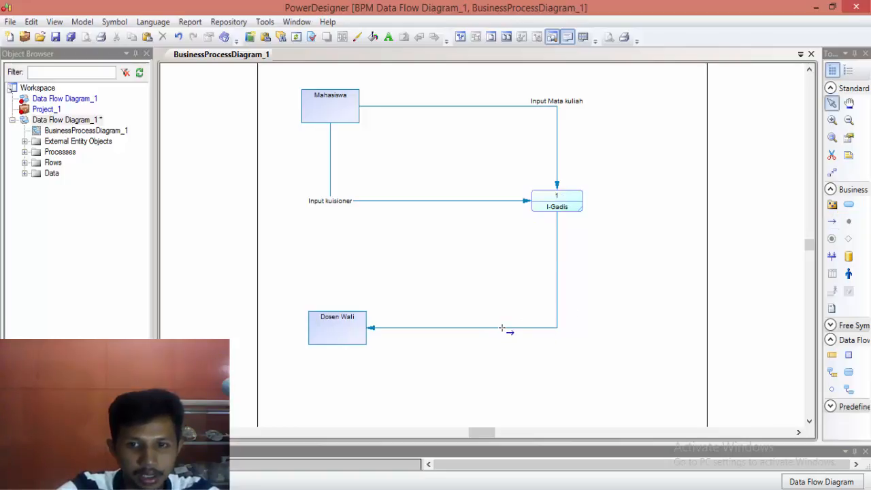
left_click(502, 328)
right_click(503, 328)
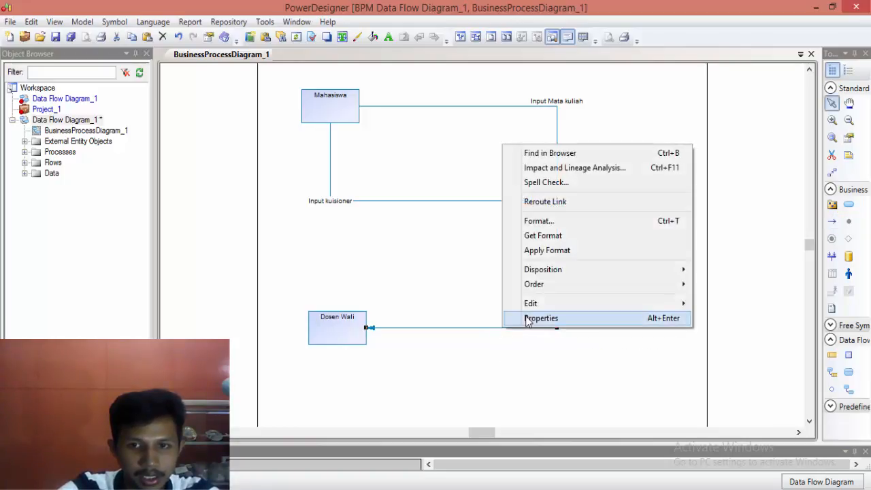
left_click(528, 318)
left_click(346, 190)
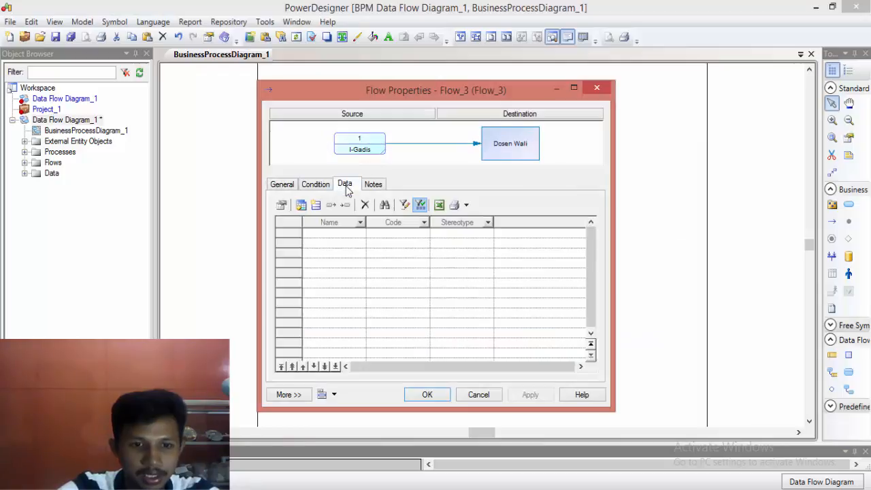
left_click(301, 205)
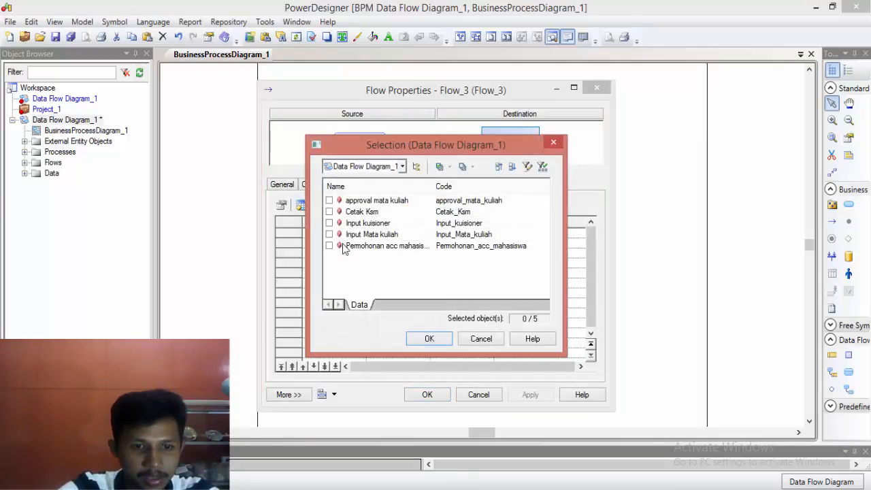
left_click(431, 338)
left_click(438, 398)
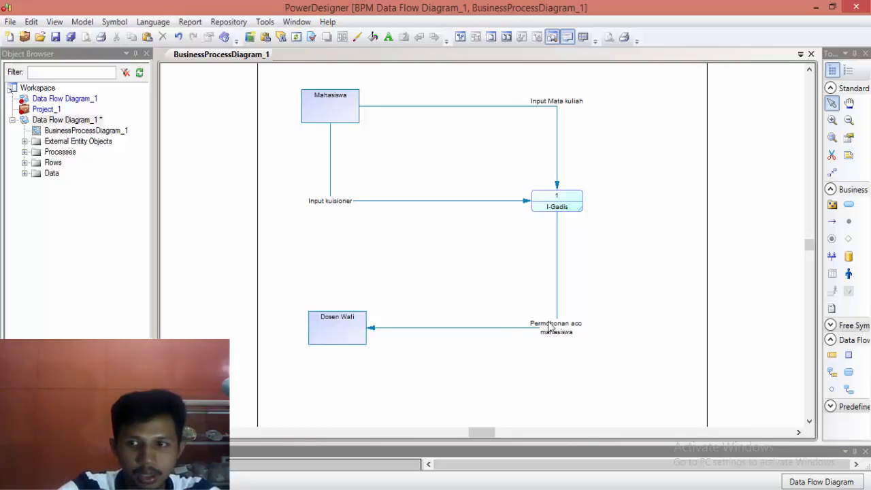
Step: Draw a flow from Dosen Wali to the I-Gadis process and assign it the data item "approval mata kuliah"
left_click(833, 222)
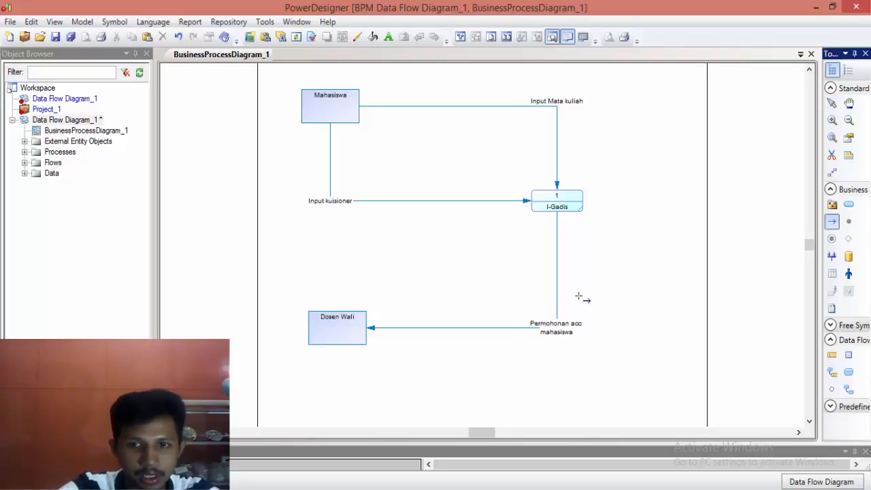
left_click_drag(353, 321, 554, 206)
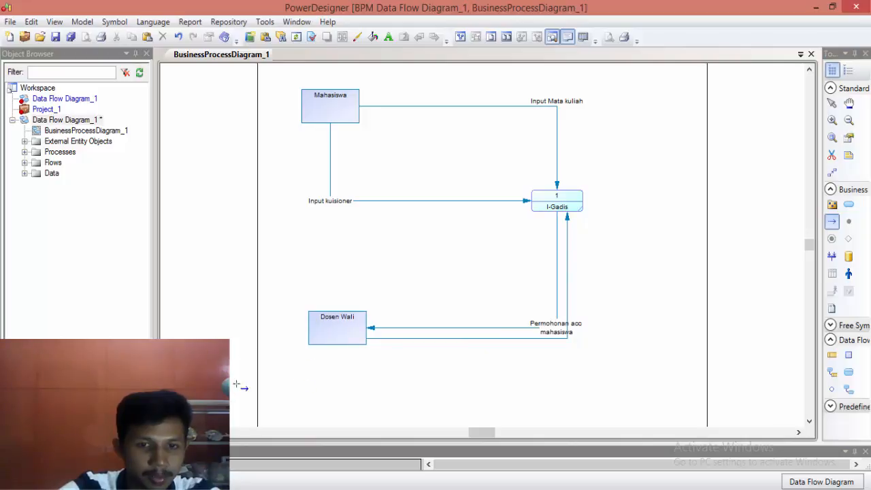
right_click(435, 340)
right_click(435, 340)
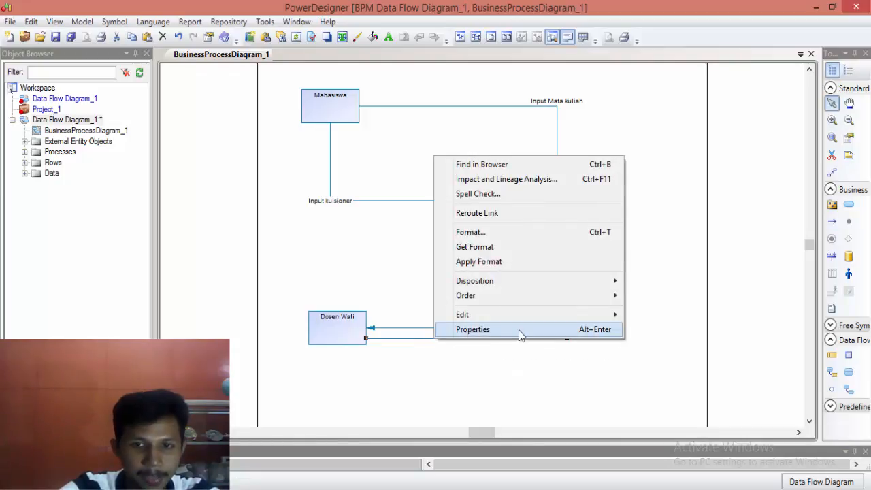
left_click(520, 329)
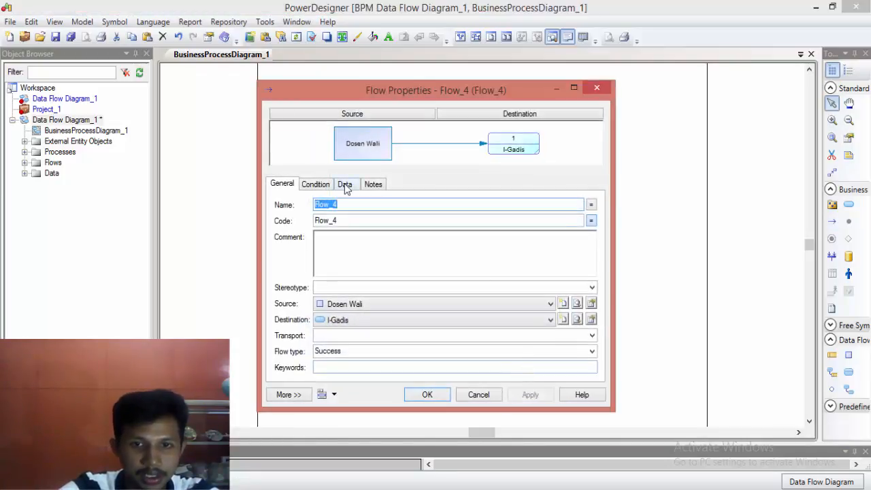
left_click(343, 184)
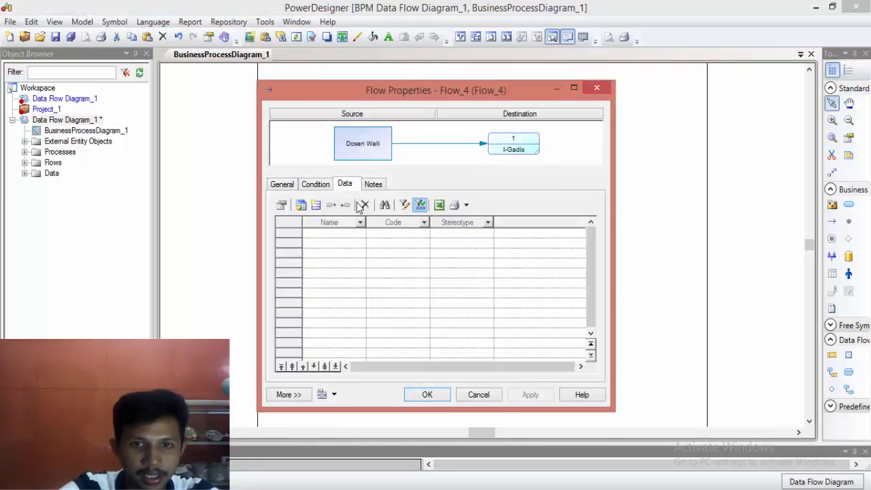
left_click(297, 207)
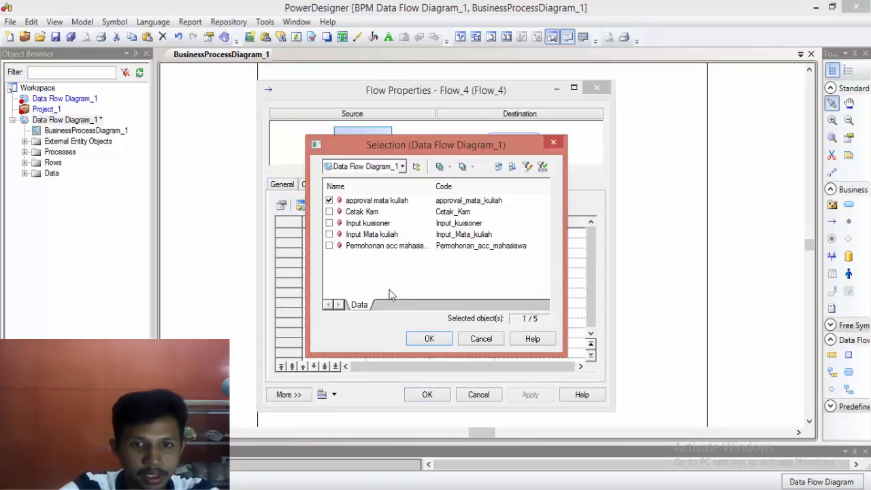
left_click(427, 338)
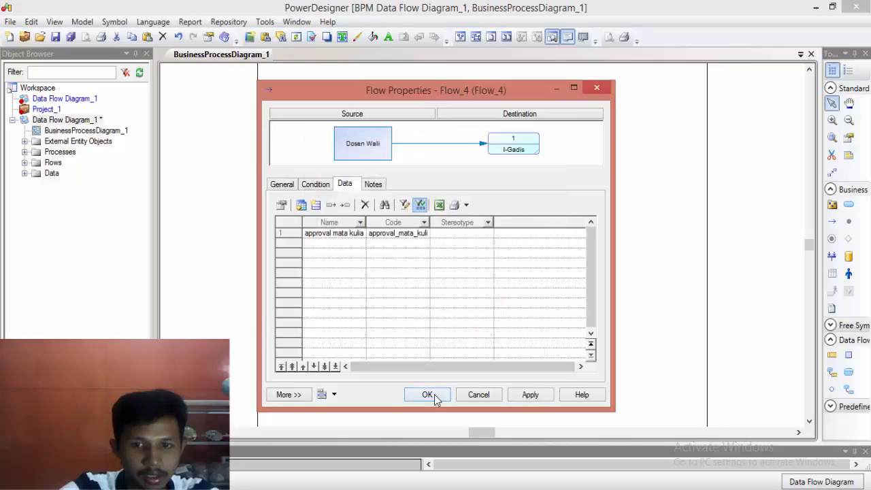
left_click(427, 395)
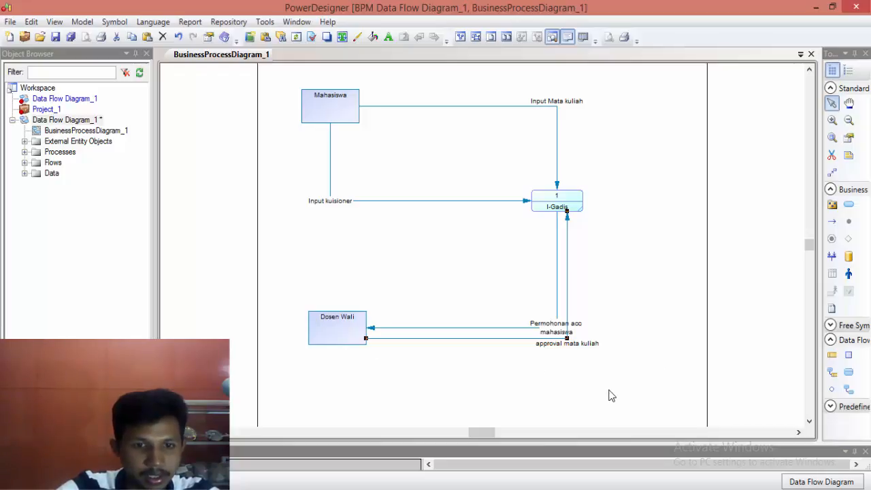
Step: Draw a flow from I-Gadis back to Mahasiswa and assign it the data item "Cetak Ksm"
left_click(832, 222)
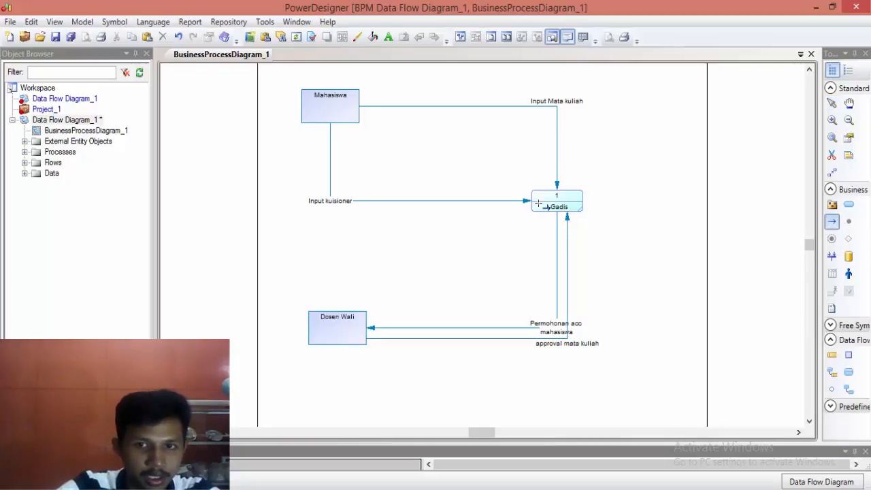
left_click_drag(543, 198, 323, 113)
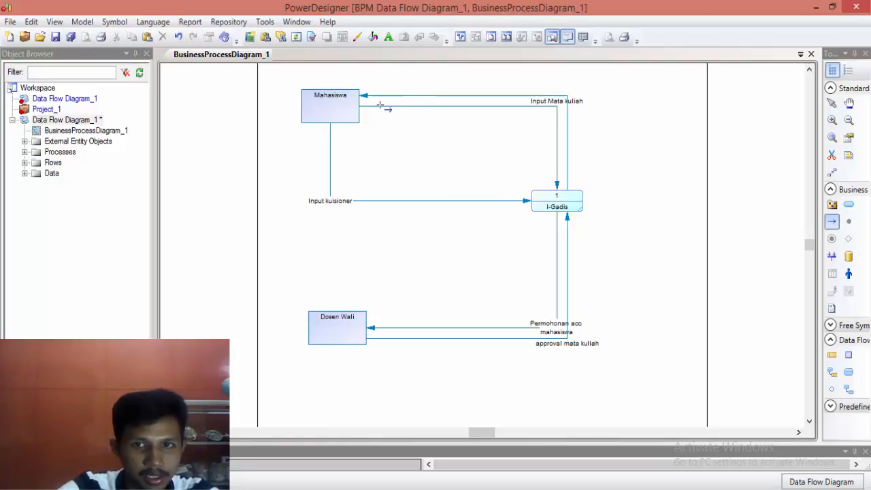
right_click(434, 96)
right_click(435, 97)
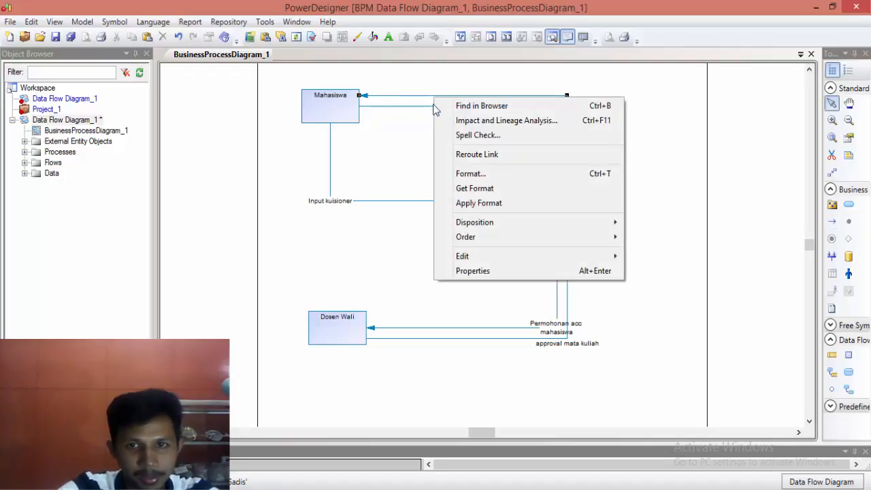
left_click(472, 271)
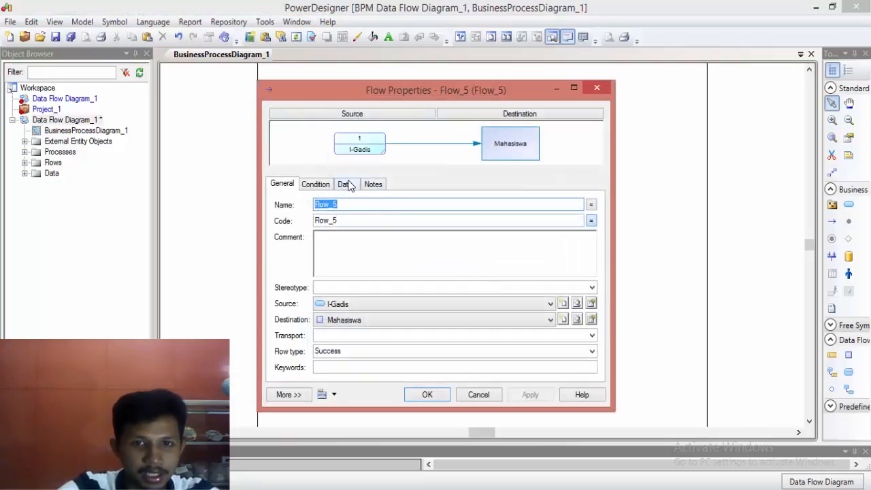
left_click(346, 184)
left_click(305, 204)
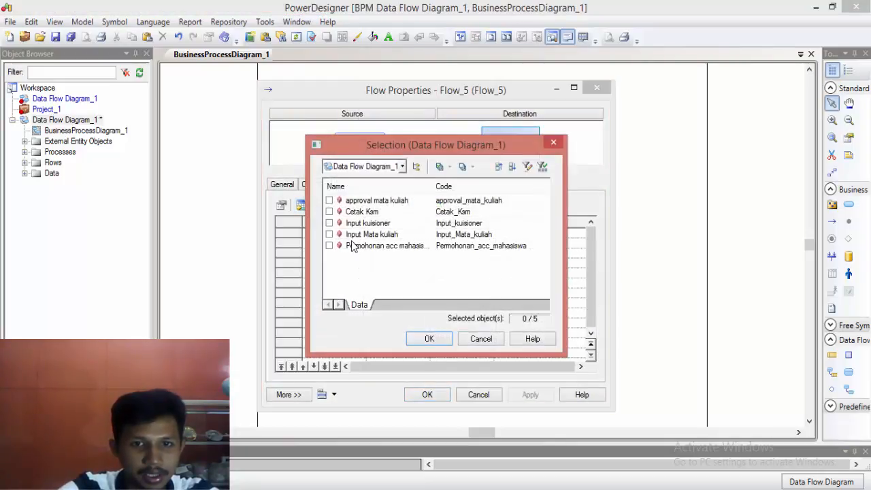
left_click(333, 213)
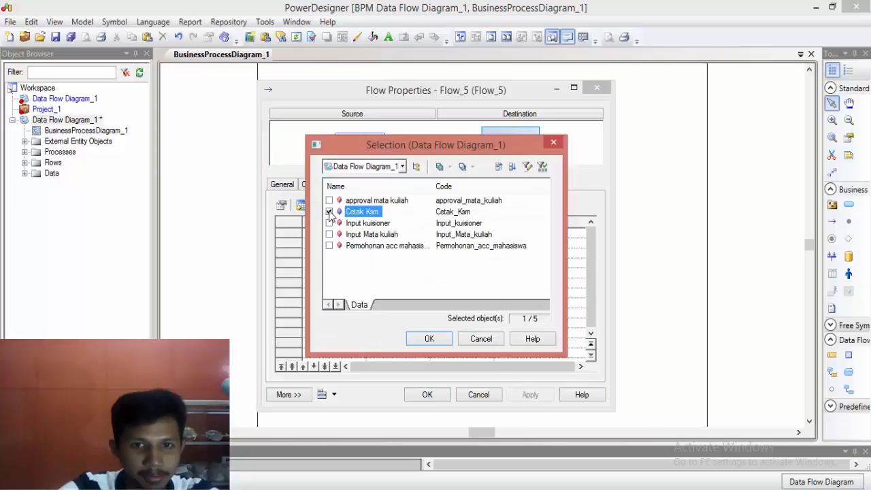
left_click(430, 339)
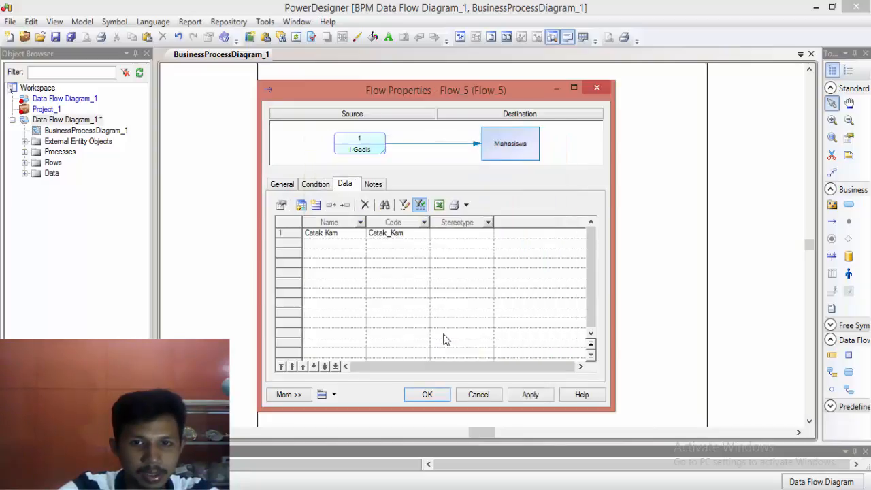
left_click(440, 398)
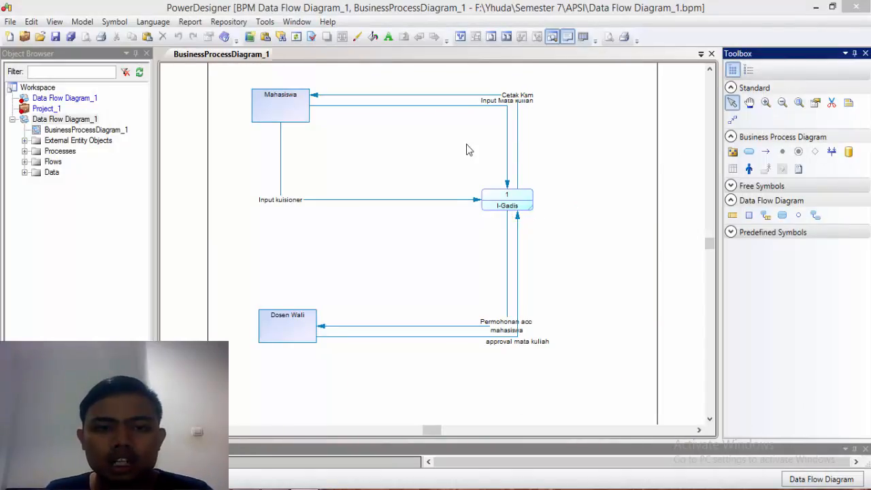
Step: Decompose the I-Gadis process and open its sub-diagram
right_click(514, 211)
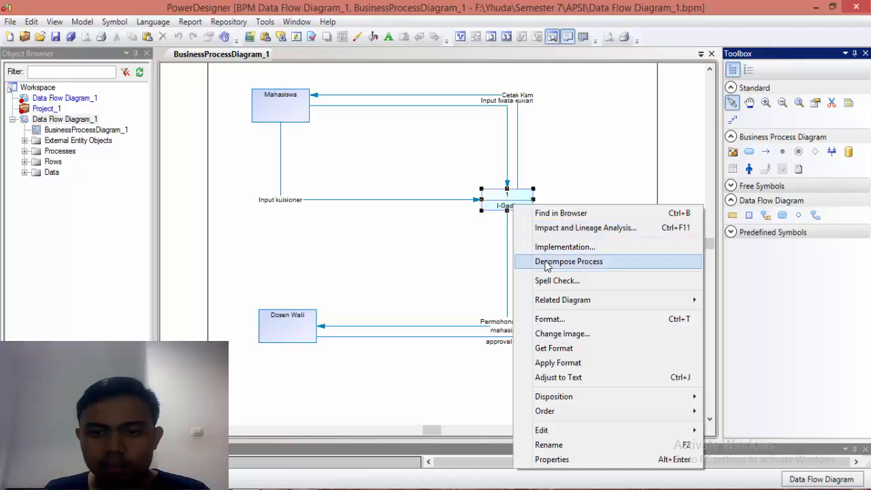
left_click(584, 266)
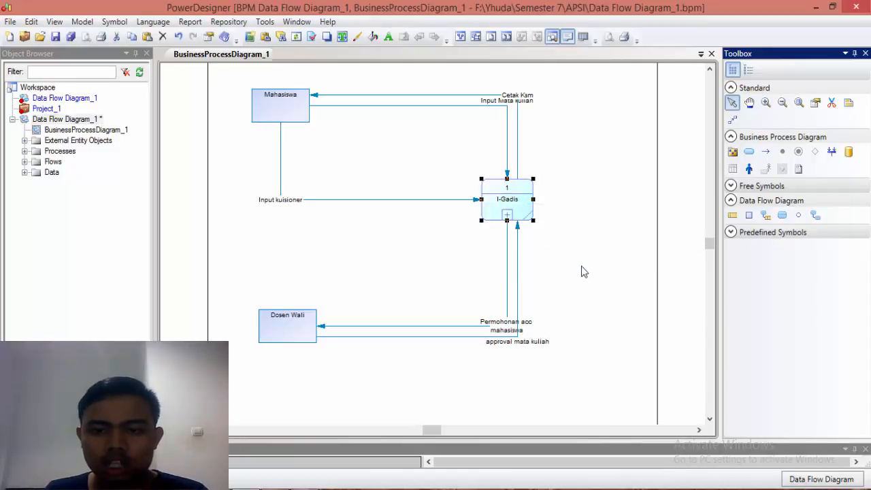
right_click(511, 219)
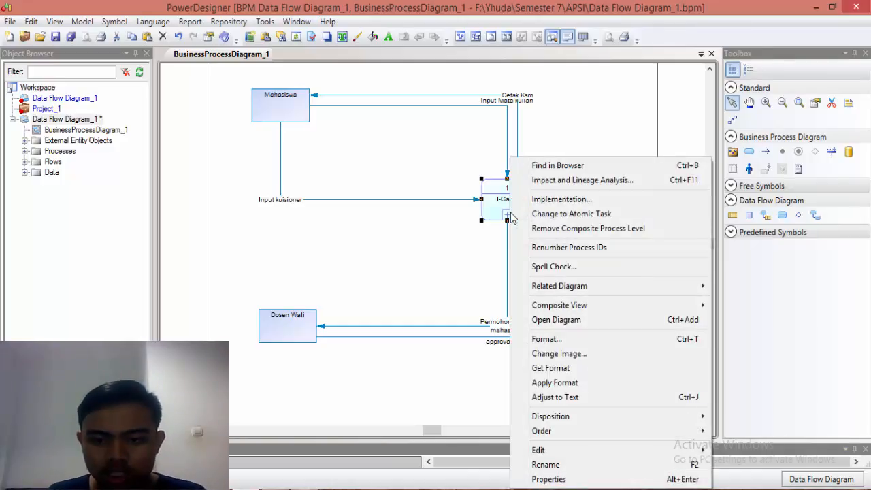
left_click(548, 326)
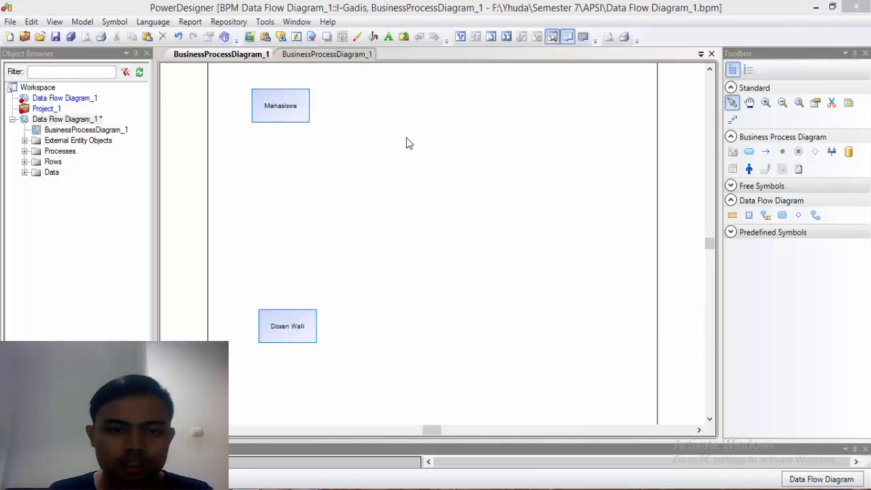
Step: Move the Mahasiswa and Dosen Wali entities vertically closer together in the I-Gadis sub-diagram
double_click(289, 113)
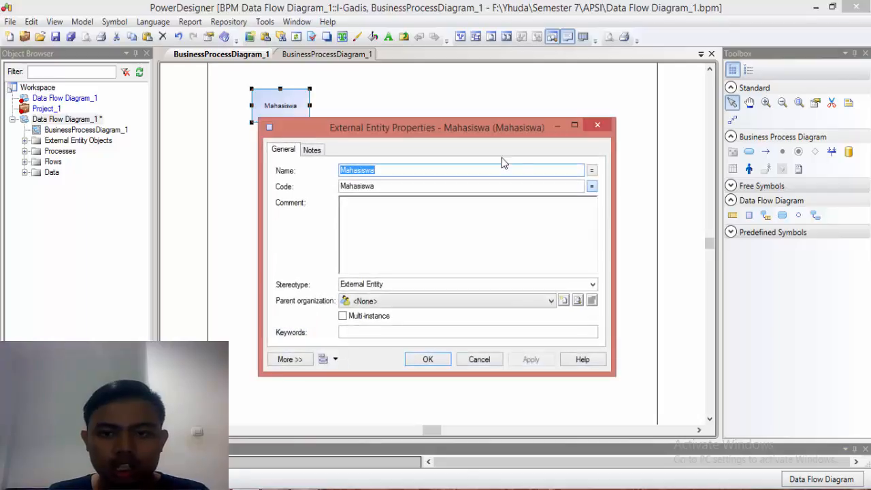
left_click(598, 126)
left_click_drag(295, 119, 303, 161)
left_click_drag(279, 328, 282, 291)
left_click(395, 249)
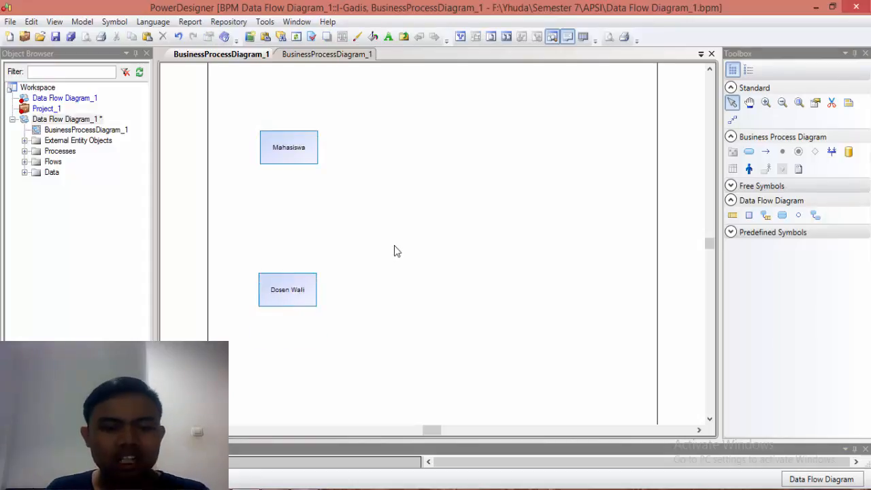
Step: Add two processes beside the external entities, one above the other, and adjust their positions to roughly line up
left_click(783, 216)
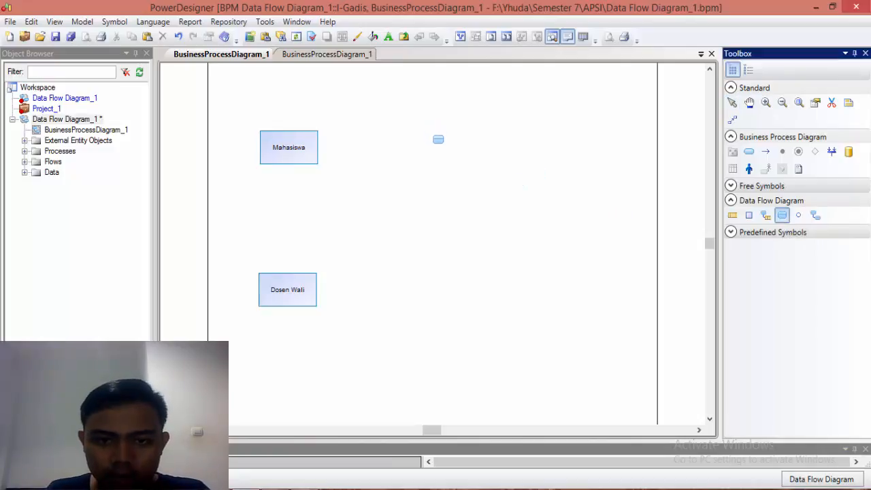
left_click(445, 147)
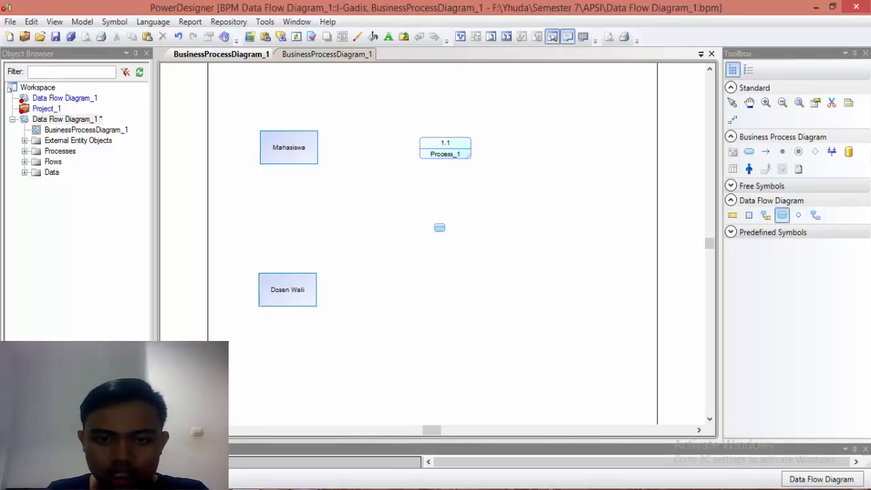
left_click(440, 228)
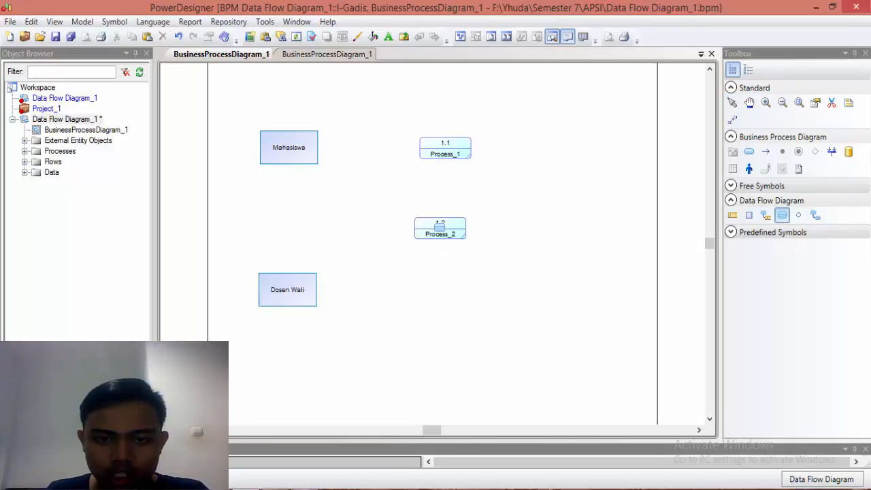
left_click(733, 103)
left_click(461, 154)
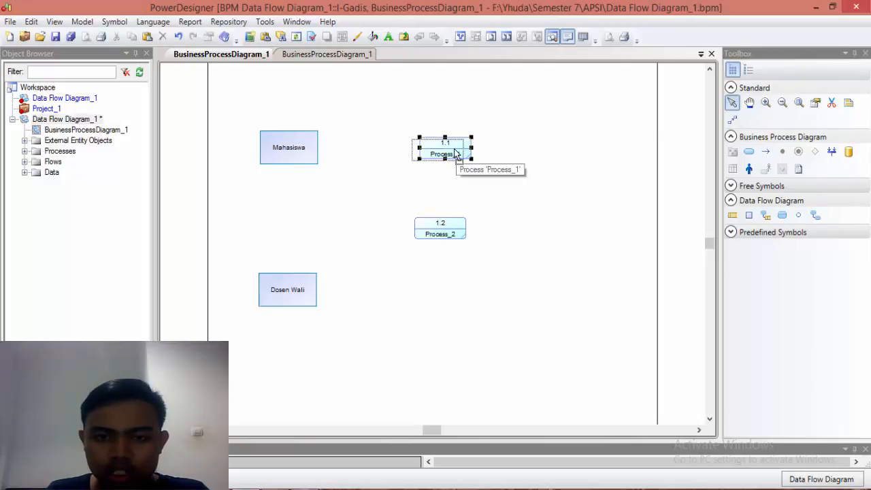
left_click_drag(460, 154, 453, 156)
left_click(461, 232)
left_click_drag(461, 232, 463, 233)
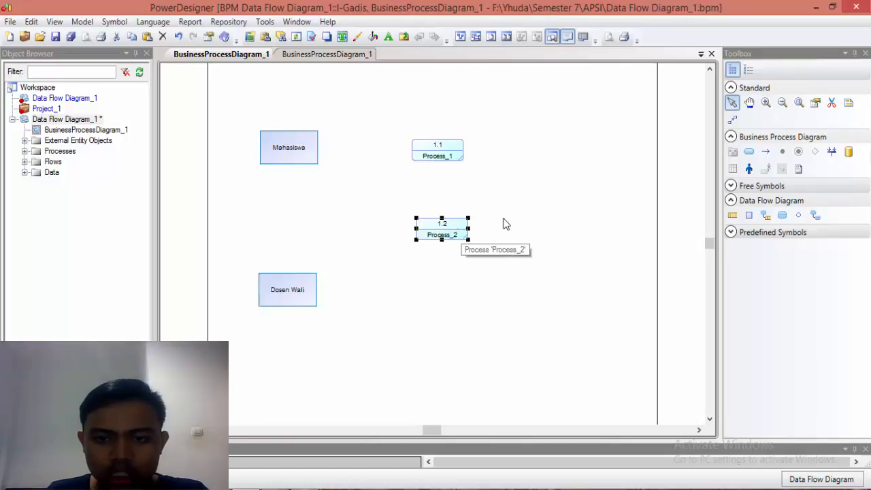
Step: Add two data stores, one beside each process, and move them farther away from the processes
left_click(731, 218)
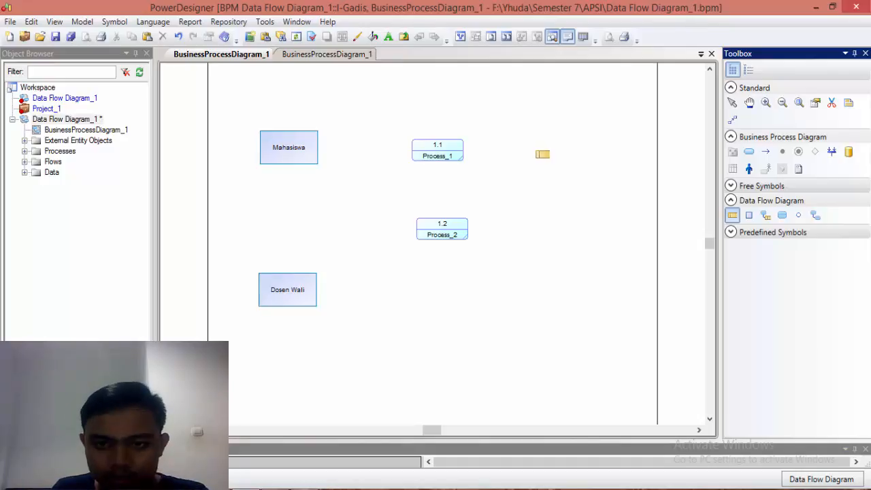
left_click(542, 154)
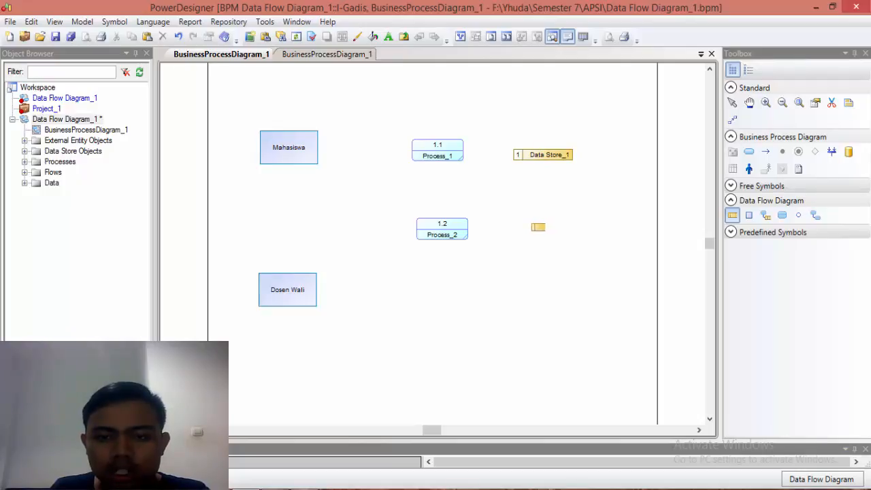
left_click(536, 227)
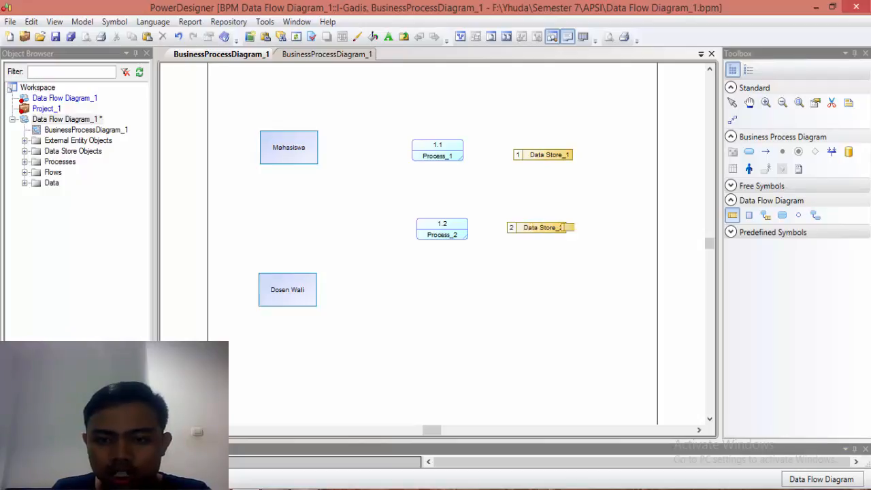
left_click(732, 103)
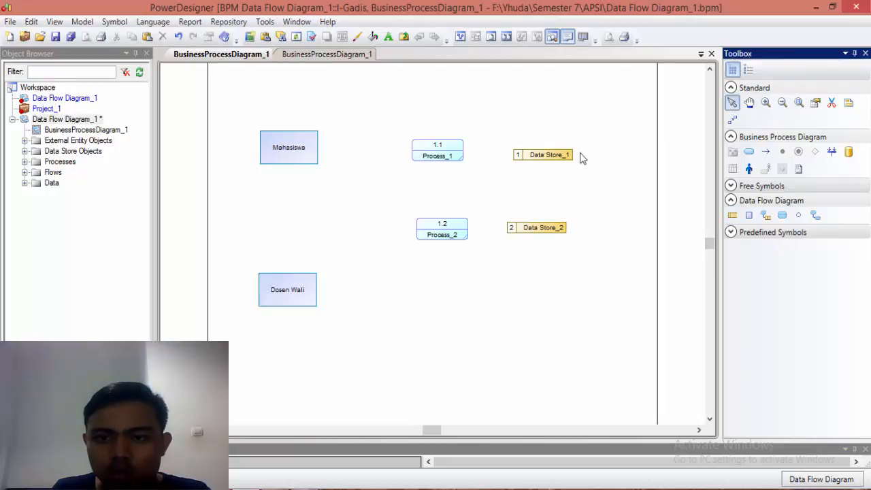
left_click_drag(571, 158, 583, 158)
left_click_drag(560, 229, 585, 230)
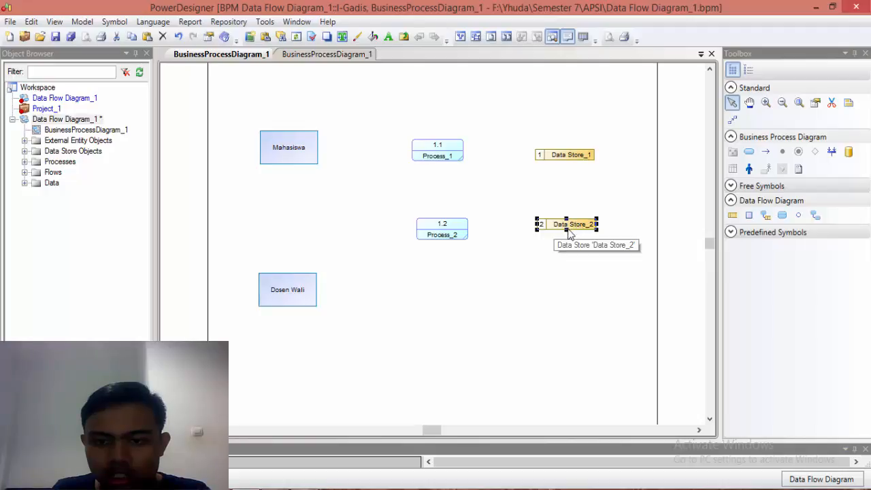
Step: Enlarge the symbols of processes 1.2 and 1.1 to a similar size
left_click(448, 229)
left_click_drag(416, 240, 405, 251)
left_click(435, 154)
left_click_drag(410, 160, 443, 153)
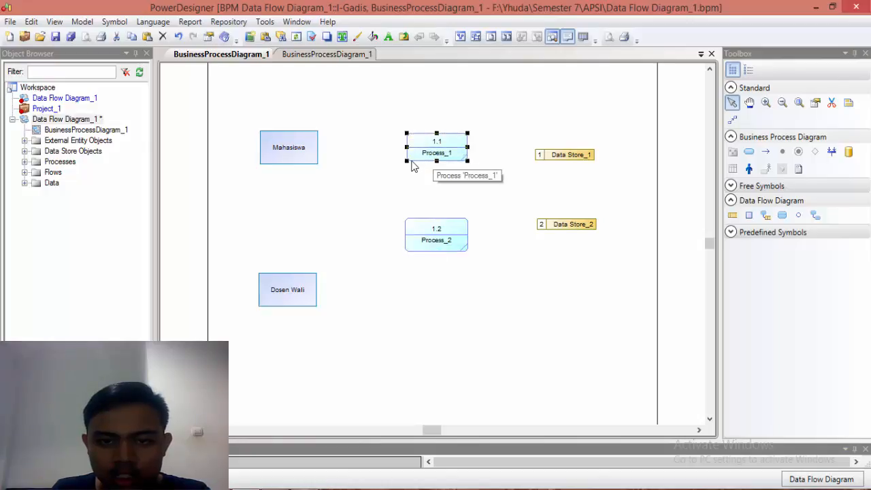
Step: Rename process 1.1 as "Kelola Data Kuisioner"
double_click(432, 158)
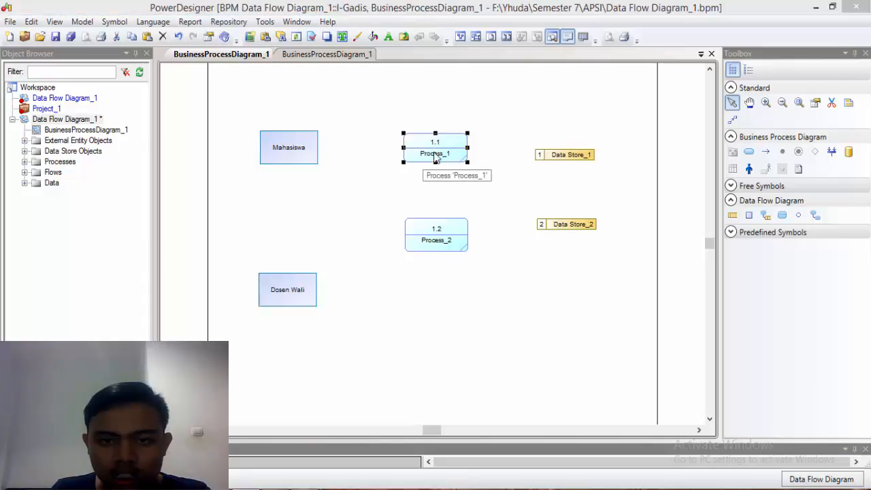
left_click(392, 161)
key("BackSpace")
key("BackSpace")
key("BackSpace")
key("BackSpace")
key("BackSpace")
key("BackSpace")
key("BackSpace")
key("BackSpace")
key("BackSpace")
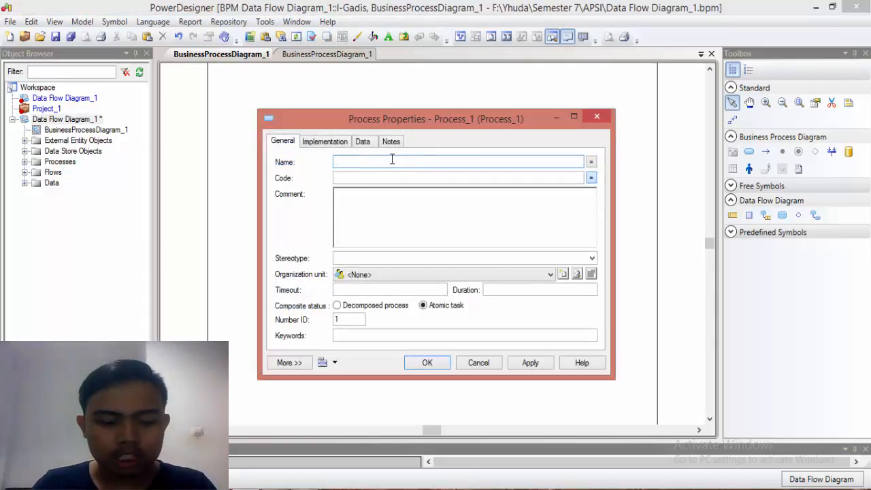
type("Kelola Data")
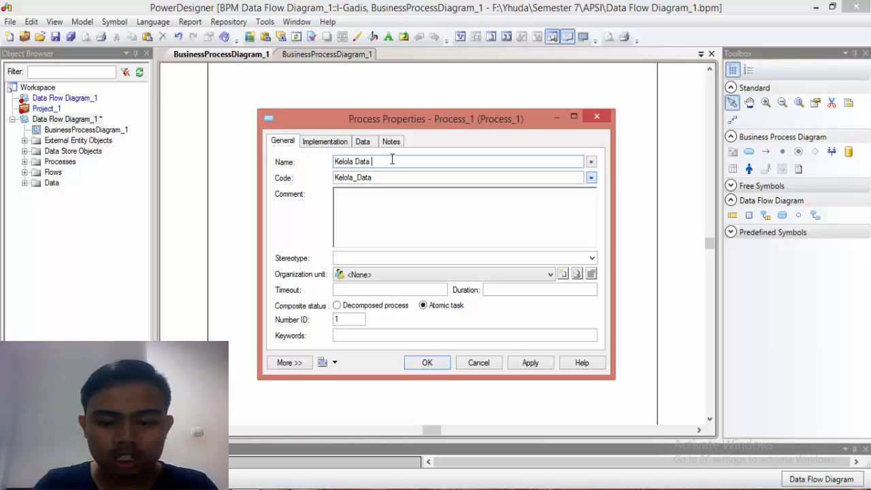
type(" Kuisione")
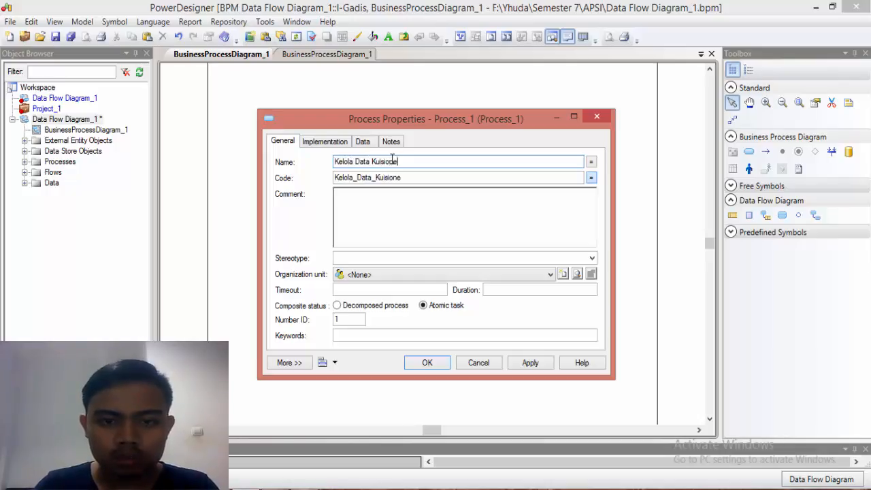
type("r")
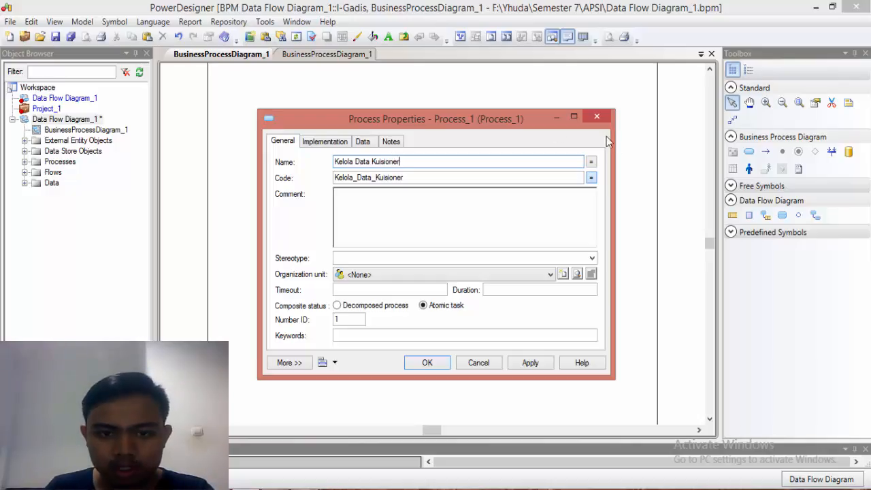
left_click(440, 365)
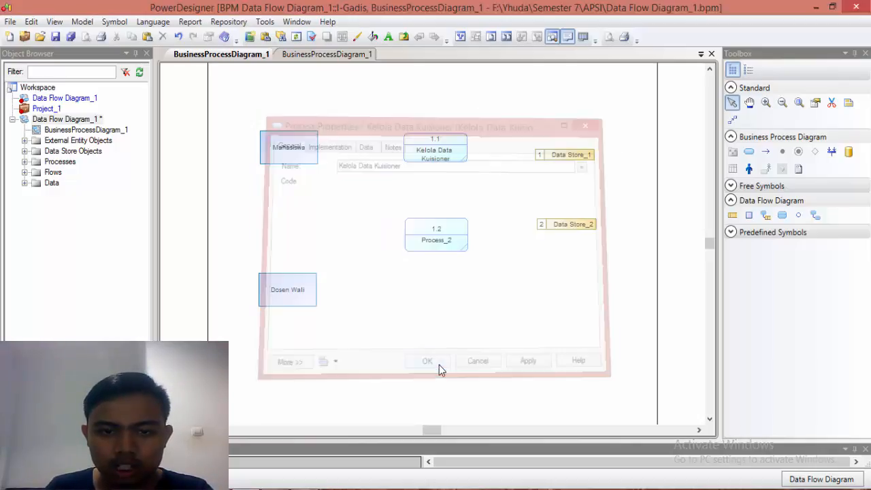
Step: Rename process 1.2 as "Kelola Data Mata Kuliah"
double_click(454, 247)
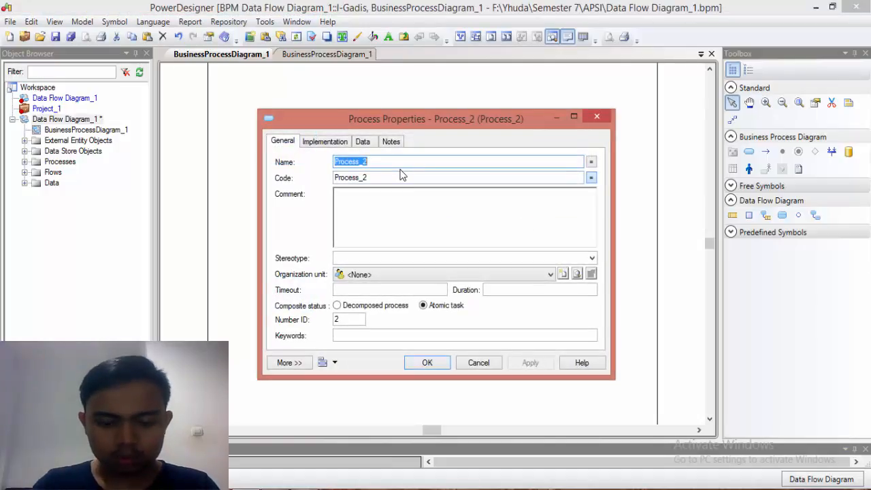
type("Kelola Data Mat")
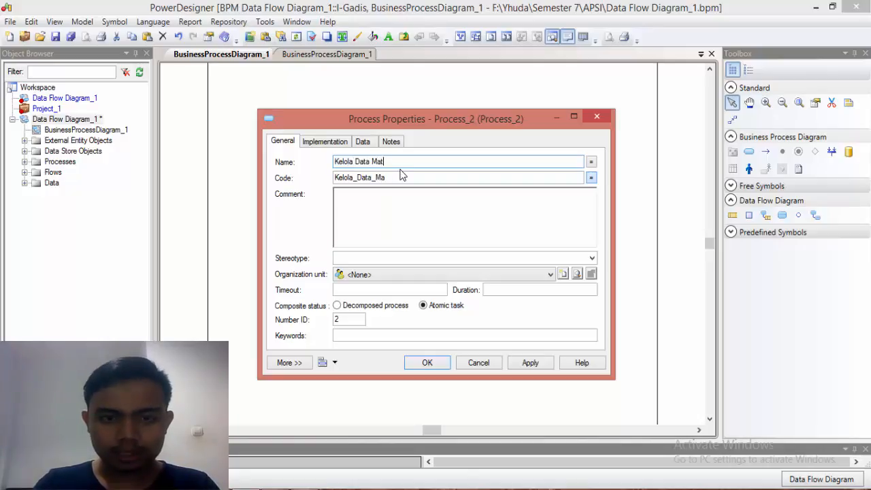
type("a Kuliah")
left_click(444, 363)
left_click(490, 229)
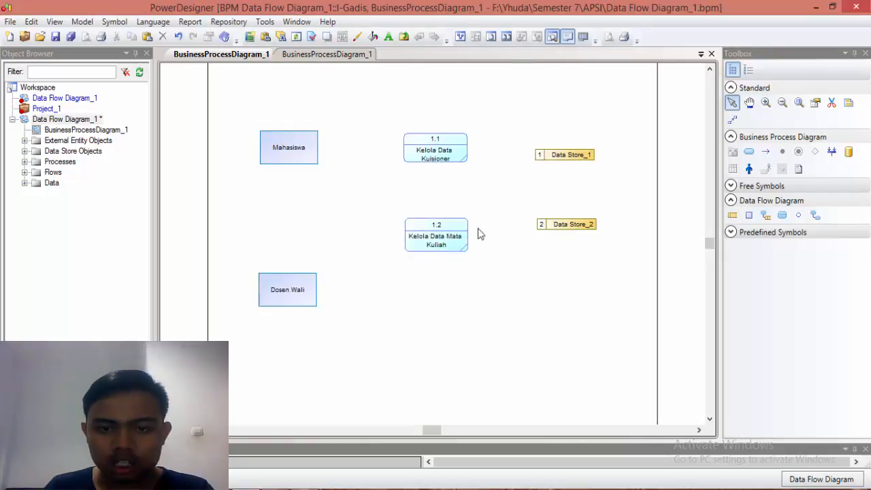
Step: Rename the first data store, beside process 1.1, as "Data Kuisioner"
double_click(562, 158)
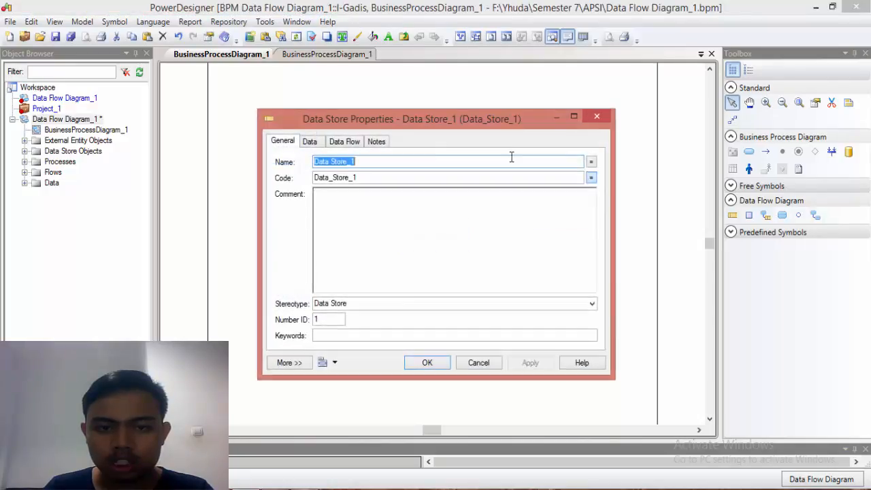
type("Data")
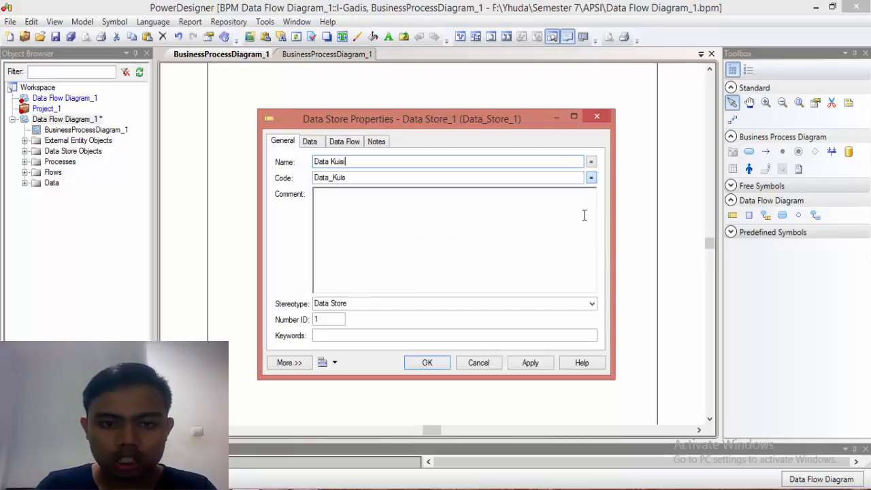
left_click(436, 362)
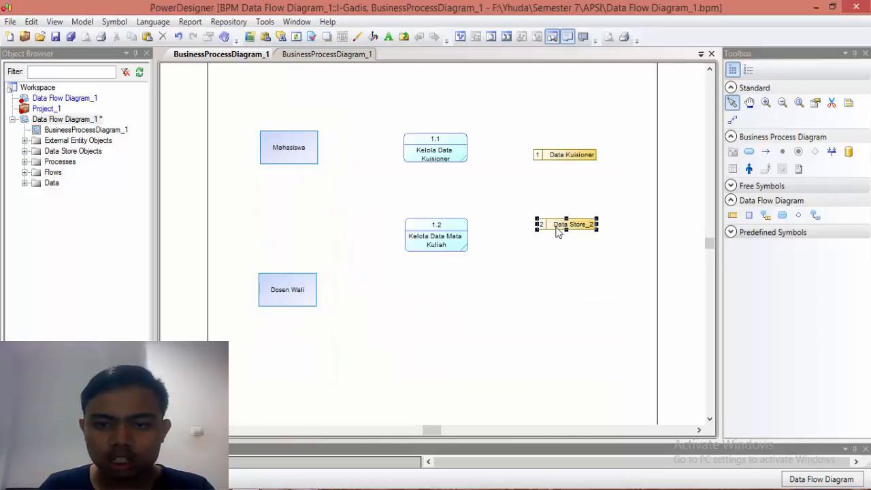
Step: Rename the second data store, beside process 1.2, as "Data Mata Kuliah"
double_click(557, 226)
type("Da")
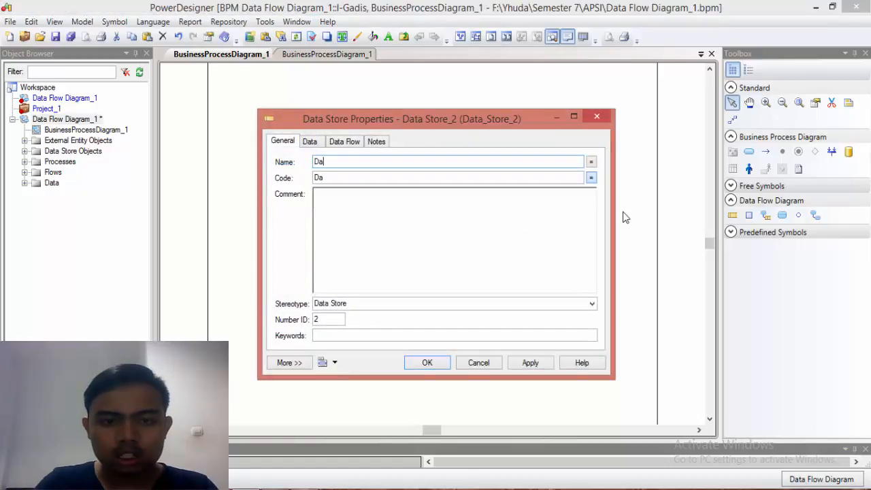
type("ta Mata K")
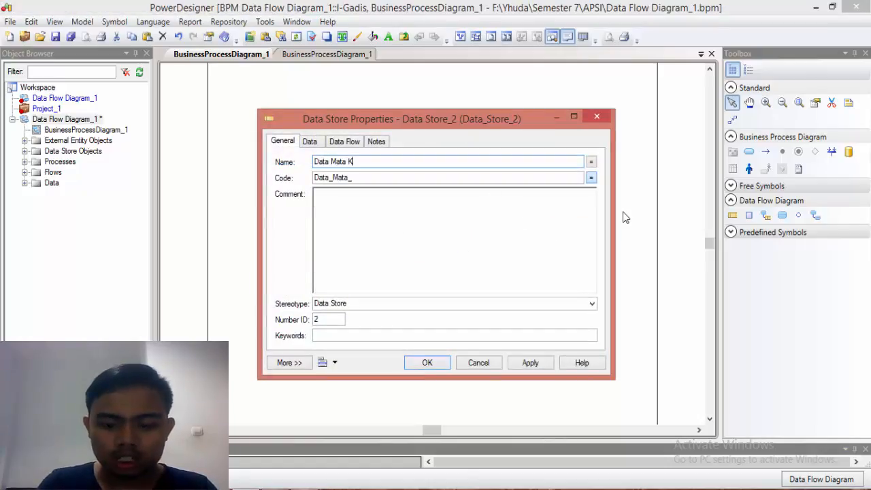
type("uliah")
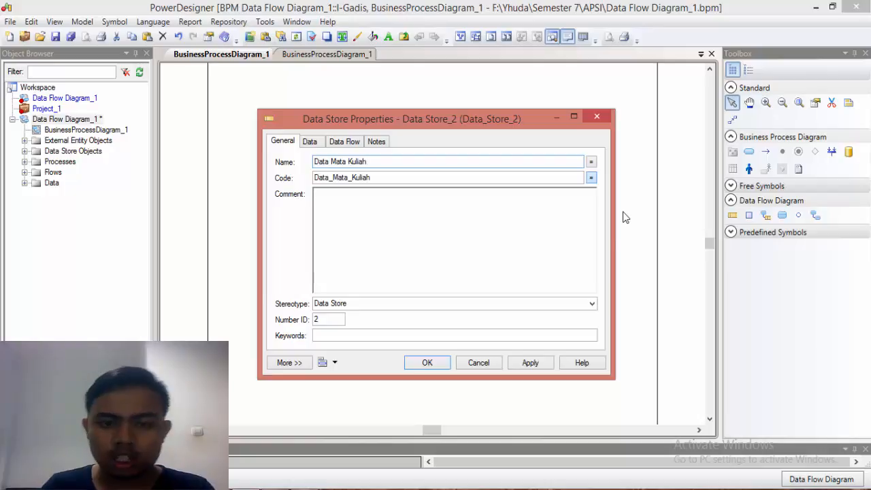
left_click(427, 362)
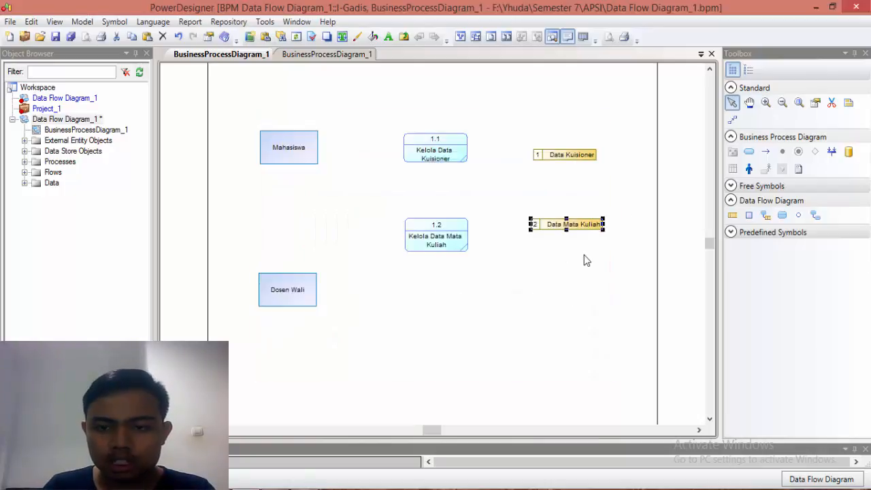
Step: Move the Kelola Data Mata Kuliah process slightly up to line it up with its data store and process 1.1
double_click(453, 235)
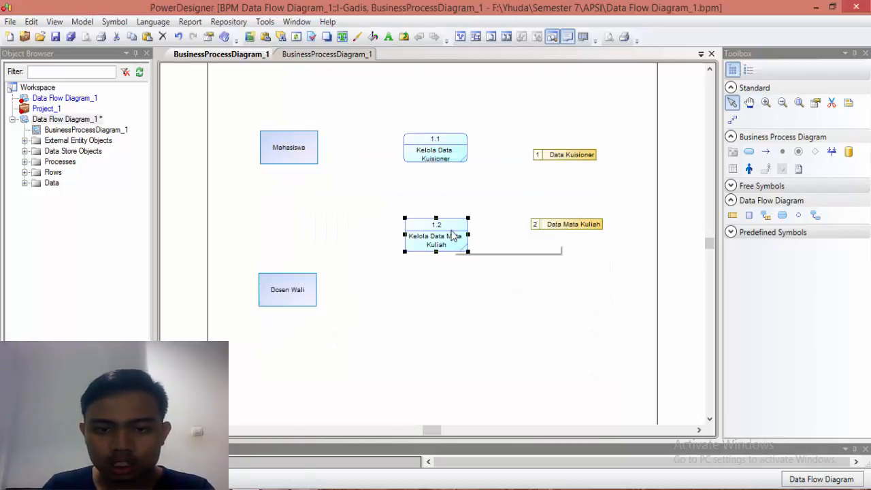
left_click(479, 363)
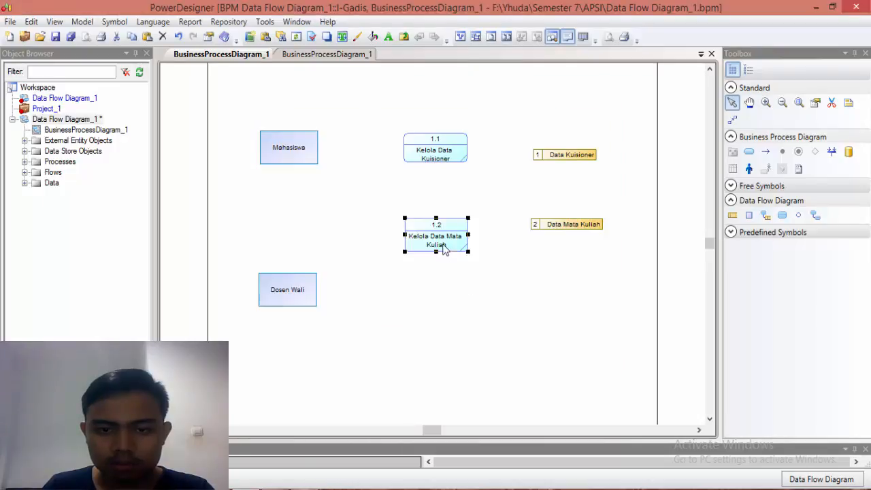
left_click_drag(438, 241, 443, 242)
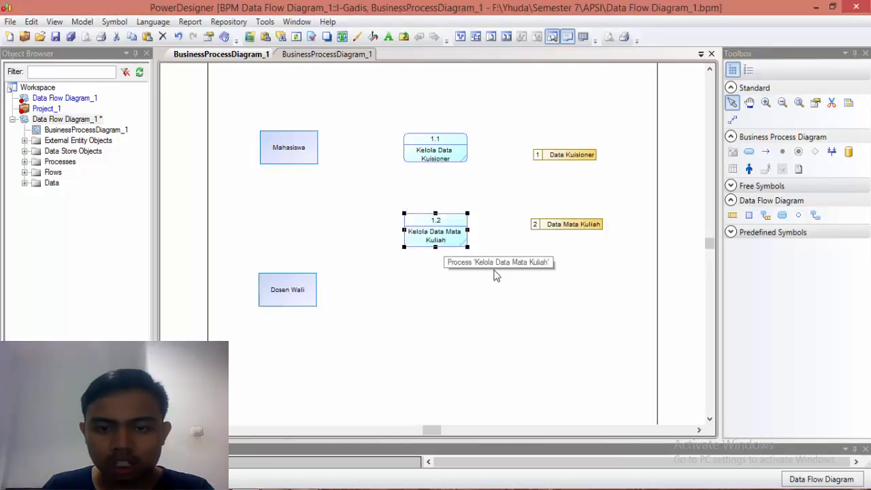
left_click(537, 296)
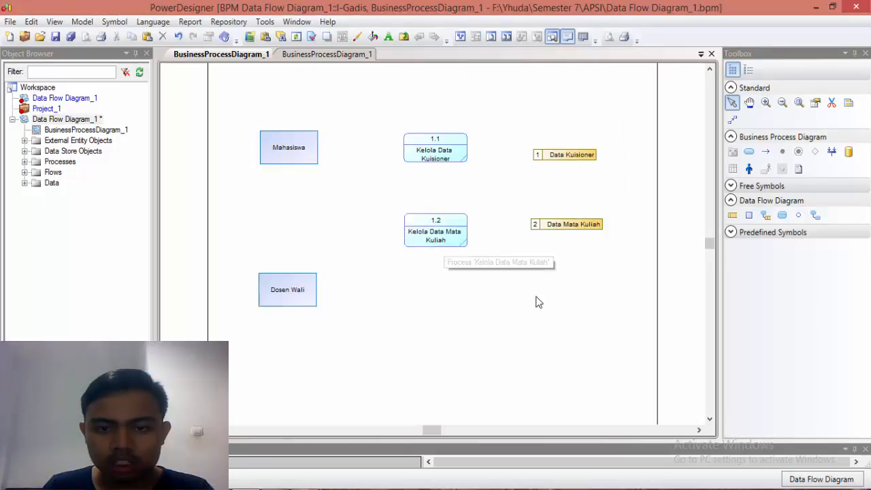
Step: Draw a flow from Mahasiswa to Kelola Data Kuisioner and another from that process to the Data Kuisioner store
left_click(765, 152)
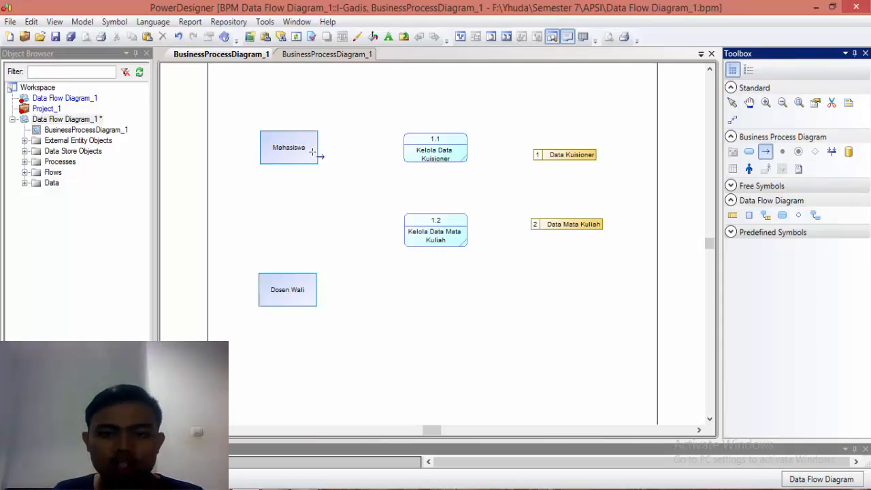
left_click_drag(310, 151, 404, 150)
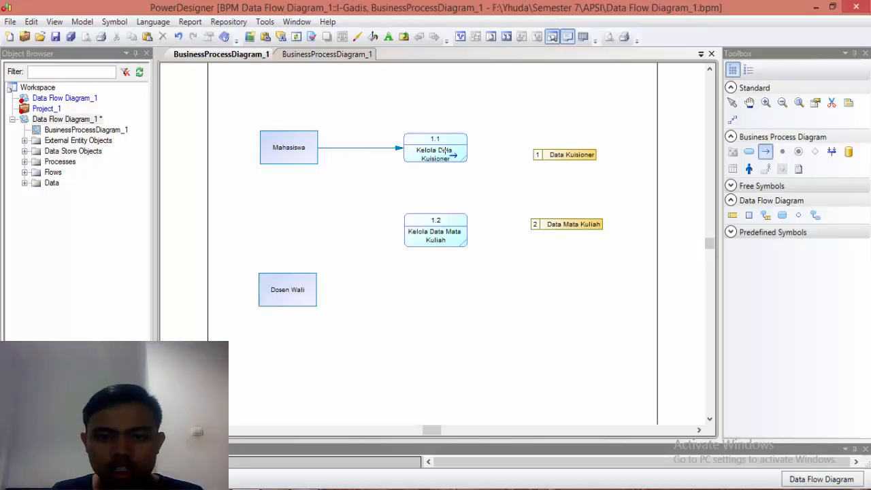
left_click_drag(507, 156, 550, 162)
left_click(732, 104)
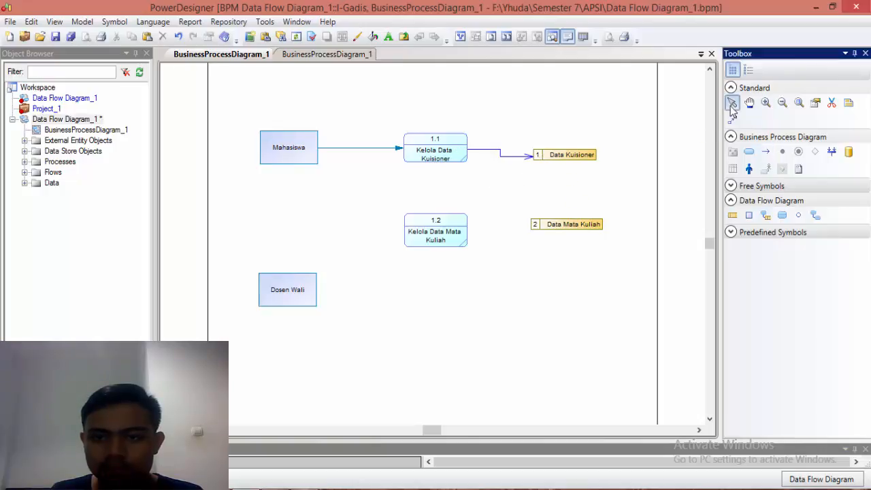
Step: Delete the bent flow between Kelola Data Kuisioner and Data Kuisioner as an object, and move the data store up level with the process
left_click(515, 157)
key("Delete")
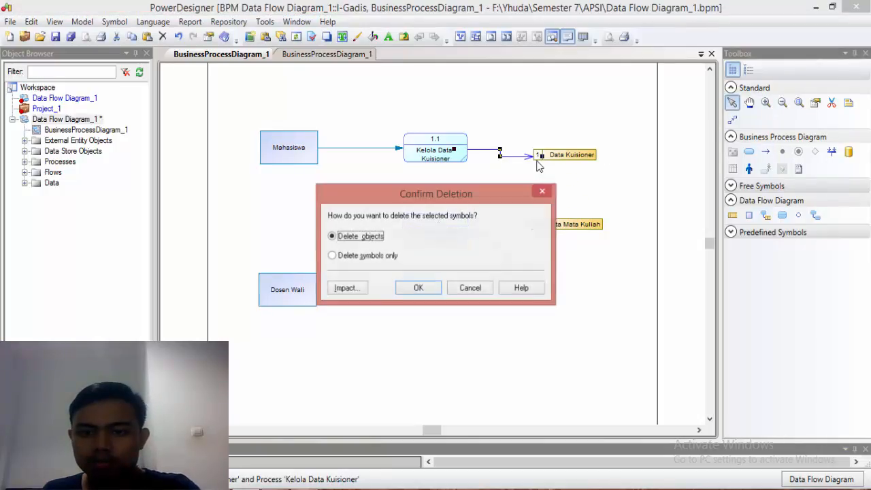
left_click(417, 290)
left_click(552, 164)
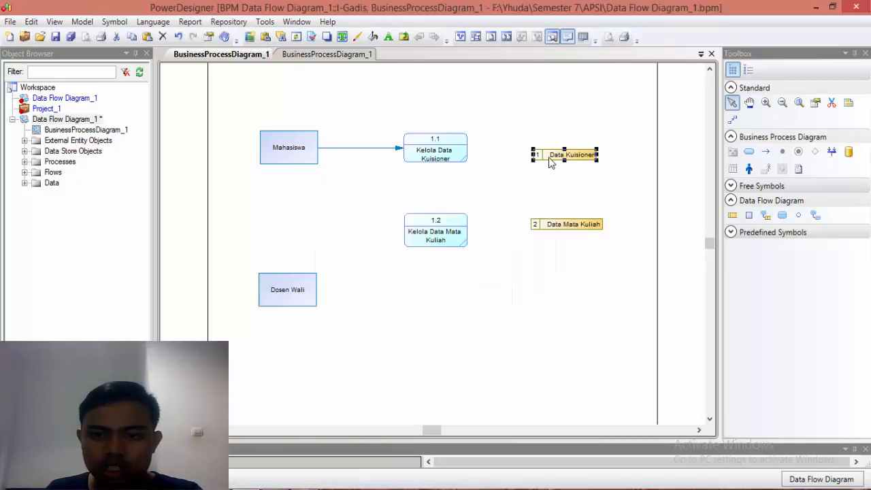
left_click_drag(554, 156, 555, 149)
left_click(630, 196)
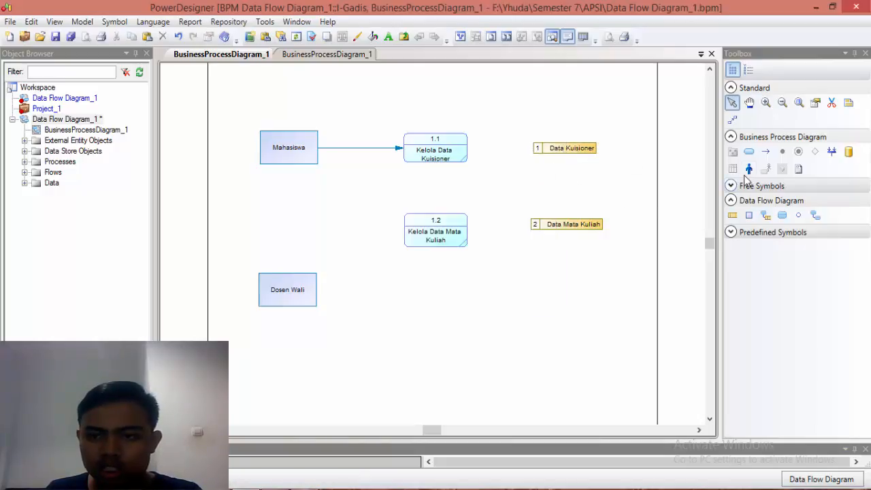
Step: Draw a straight flow from the Kelola Data Kuisioner process to the Data Kuisioner store
left_click(765, 151)
left_click_drag(474, 149, 547, 149)
left_click(733, 103)
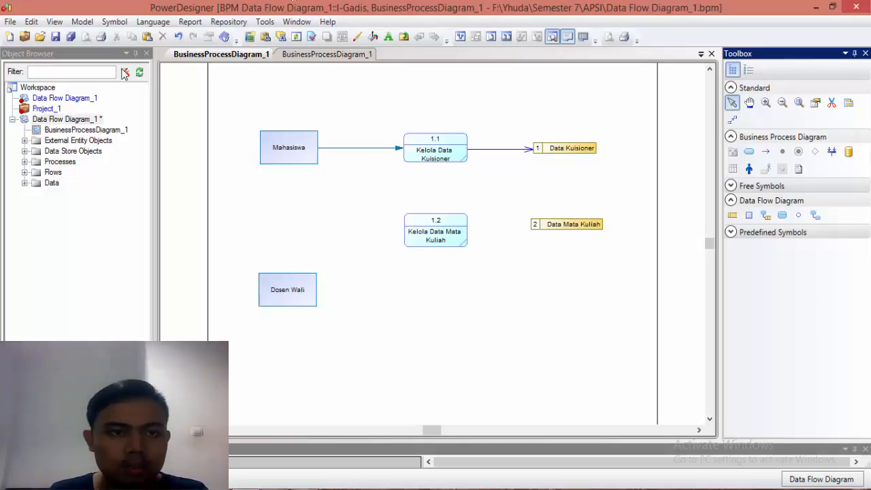
Step: Open the model's list of data and add a data item named "Input Data Kuisioner"
left_click(83, 21)
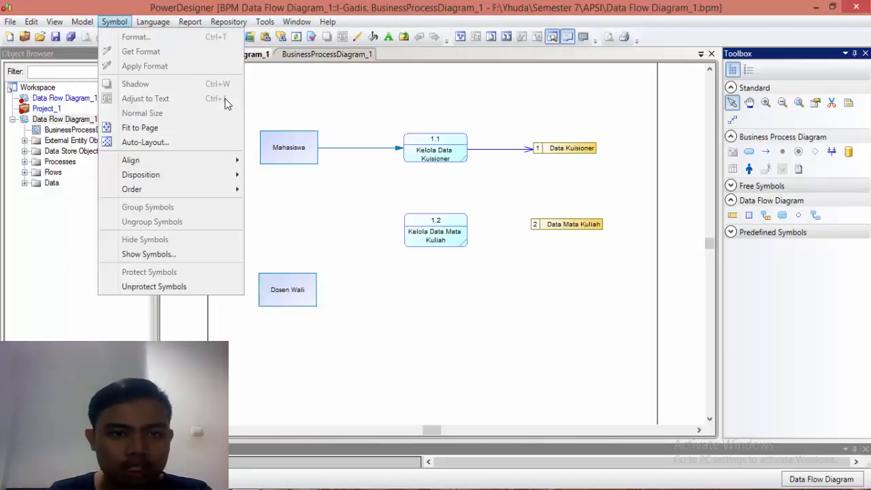
left_click(254, 94)
left_click(83, 21)
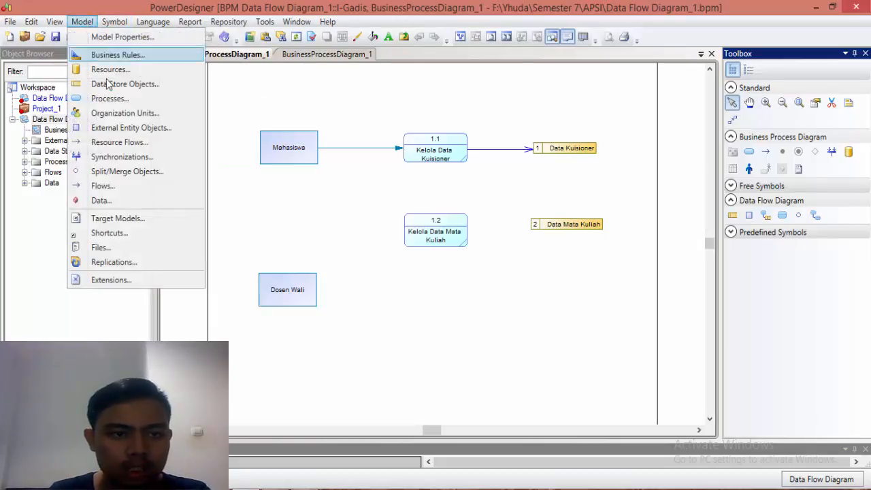
left_click(100, 200)
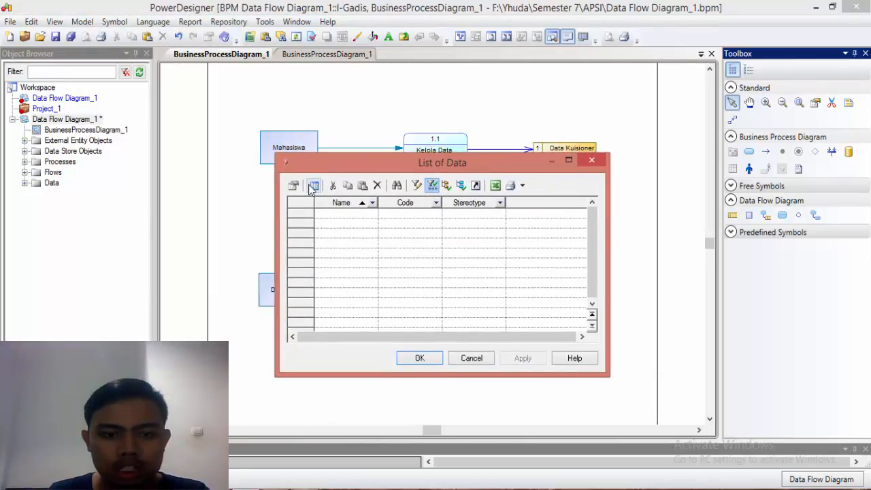
left_click(313, 186)
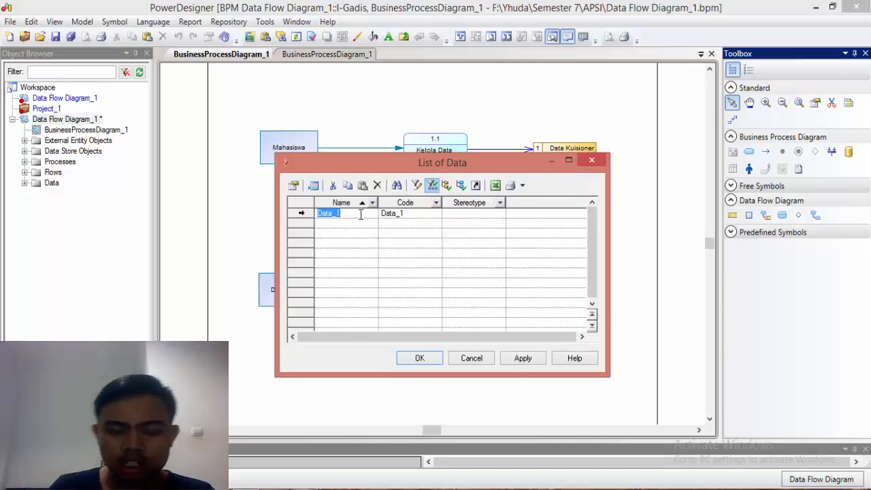
key("BackSpace")
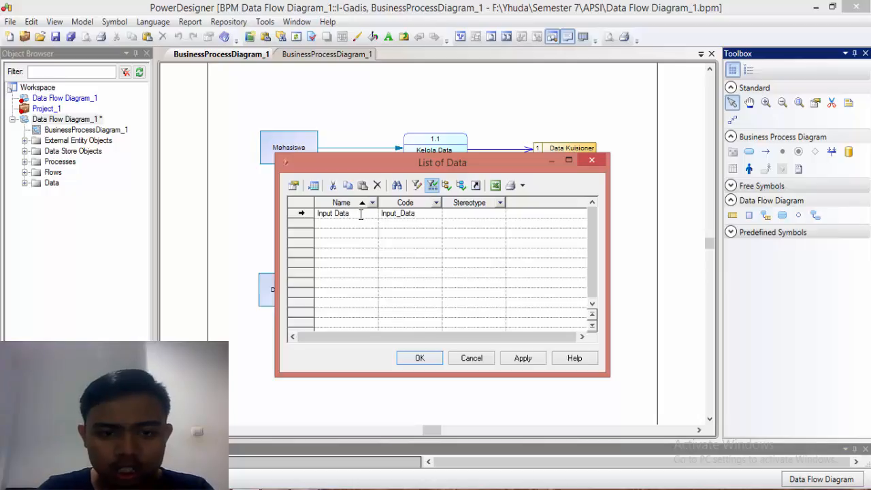
type("Input Data Kuisioner")
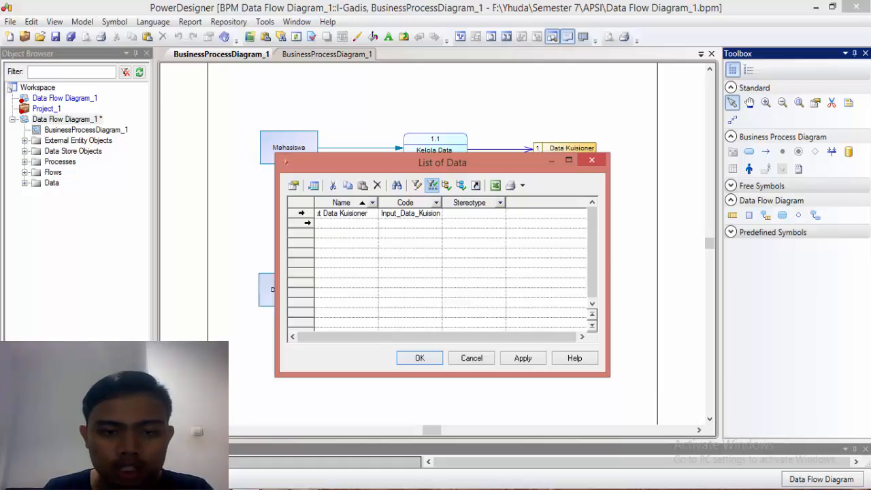
Step: Add a second data item named "List Jawaban Kuisioner" to the list of data and accept the list
left_click(307, 223)
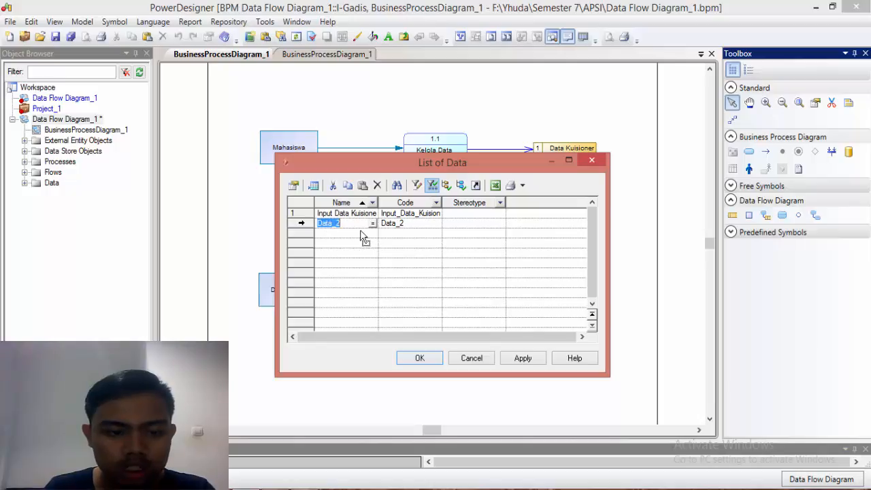
type("Lis")
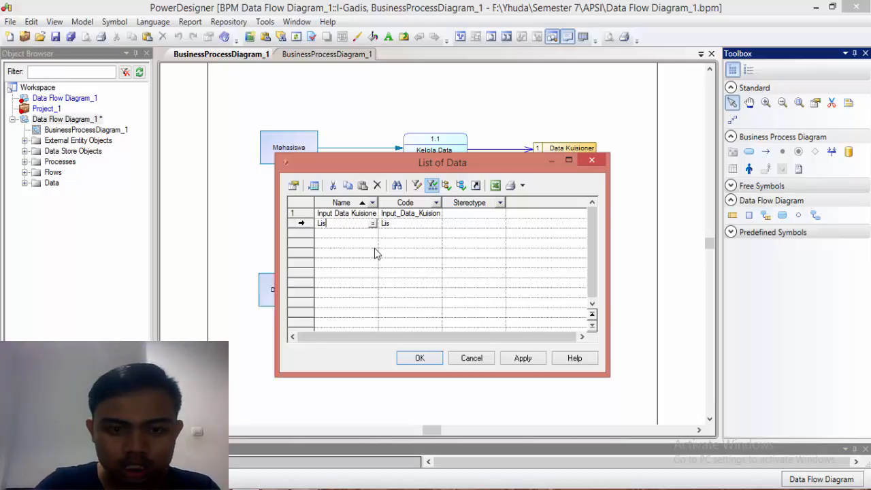
type("t Jawaban")
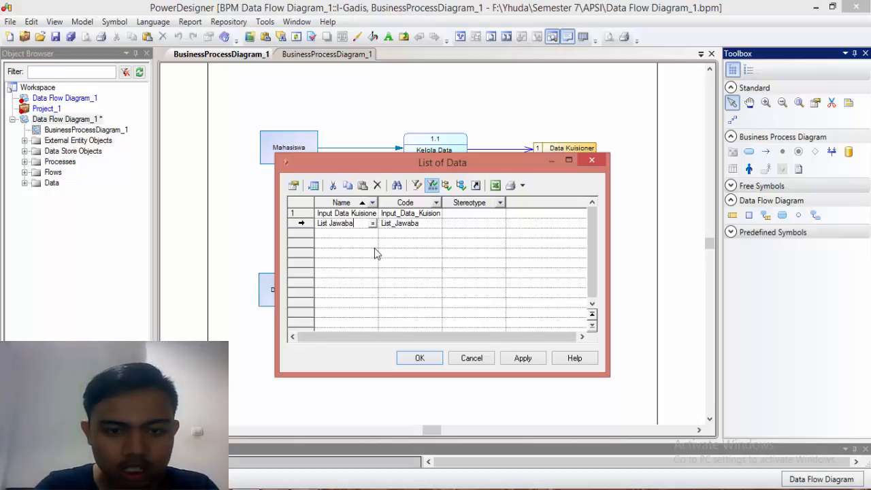
type(" Kuisio")
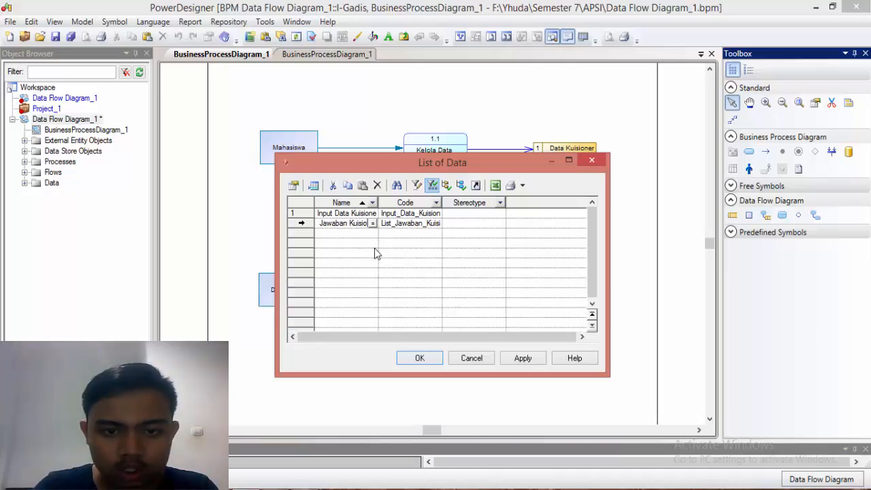
type("ner")
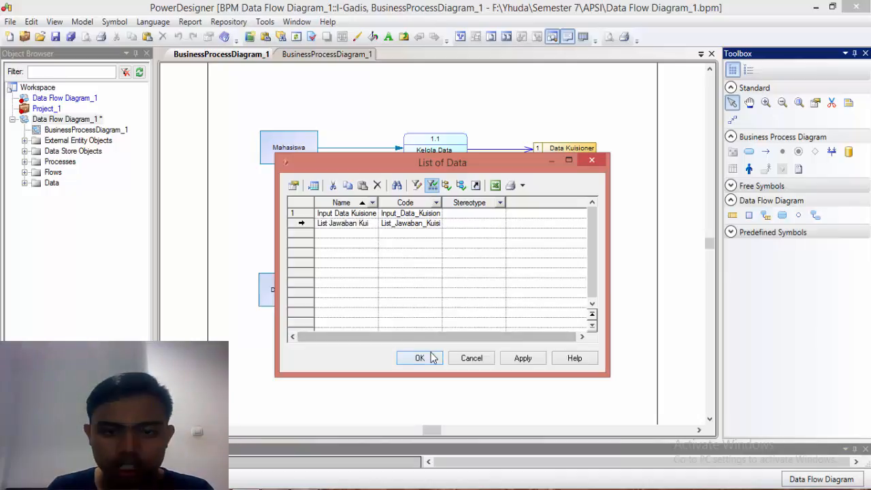
left_click(417, 356)
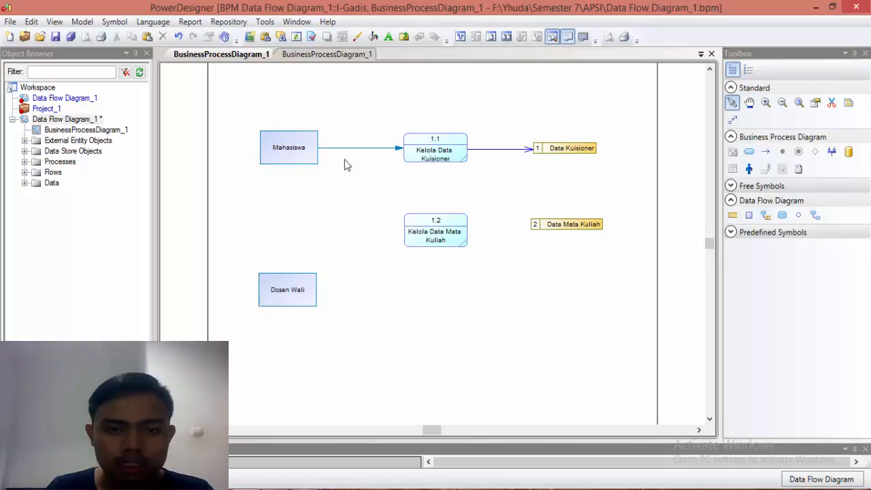
Step: Set the display preferences of Flow and Resource Flow to show the Data List at the center, applied to all symbols
right_click(349, 179)
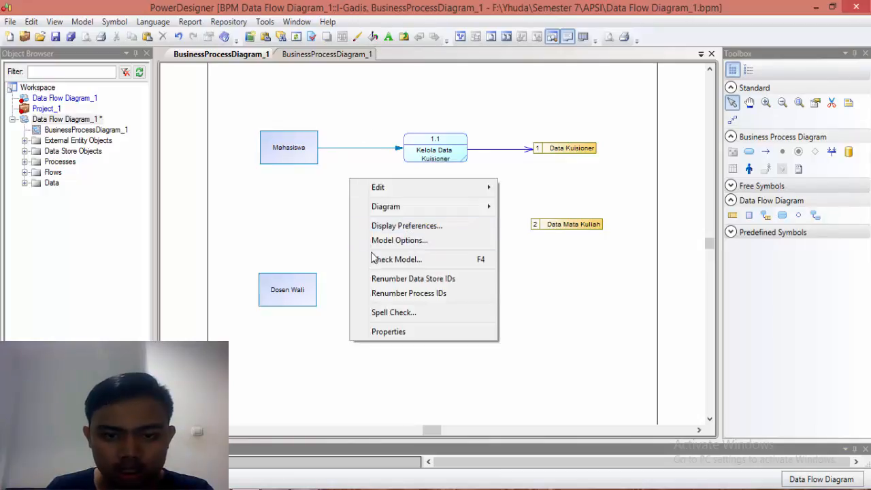
left_click(375, 231)
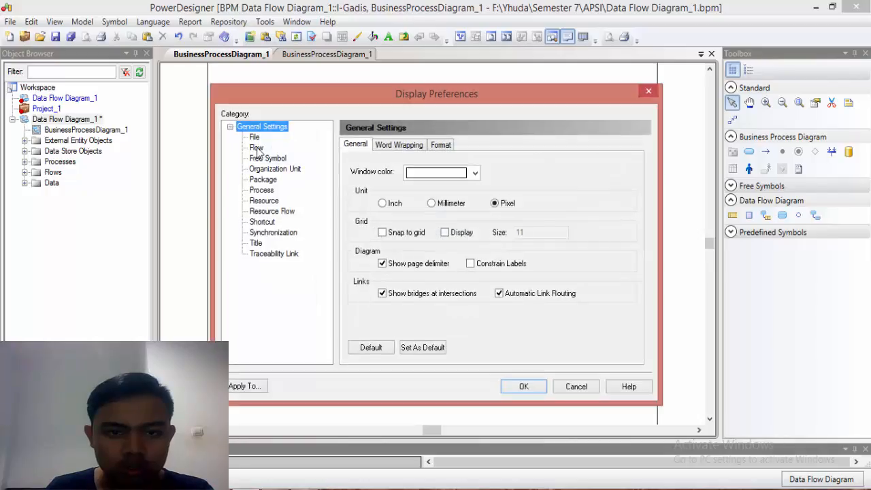
left_click(257, 147)
left_click(361, 197)
left_click(286, 211)
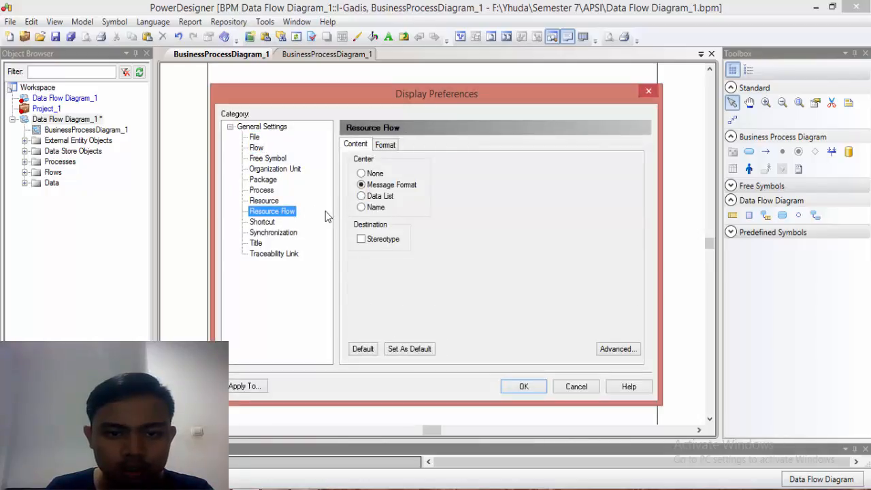
left_click(361, 196)
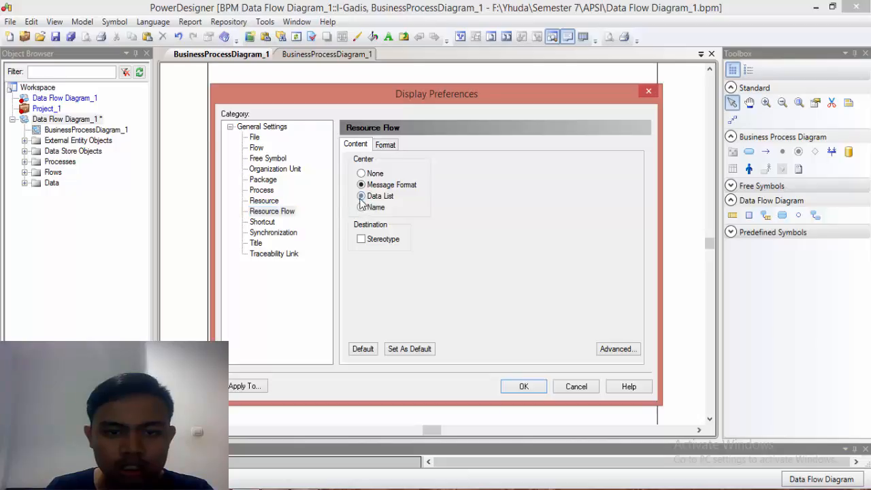
left_click(521, 386)
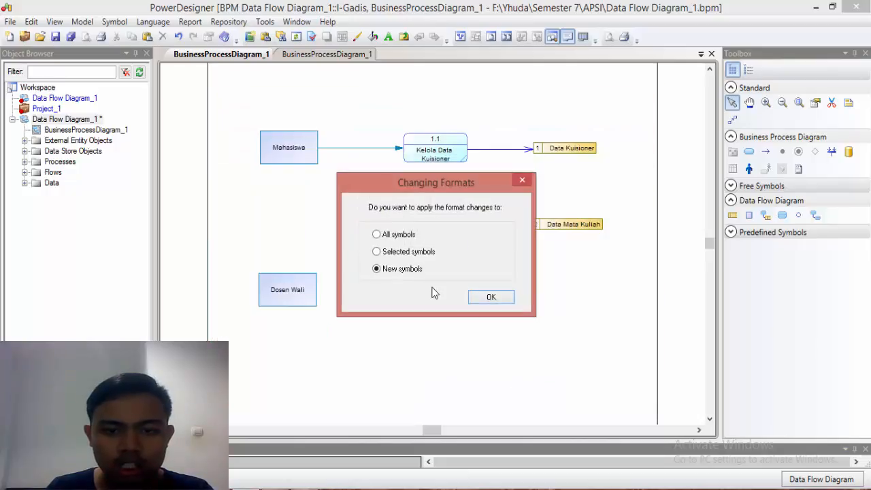
left_click(394, 235)
left_click(491, 298)
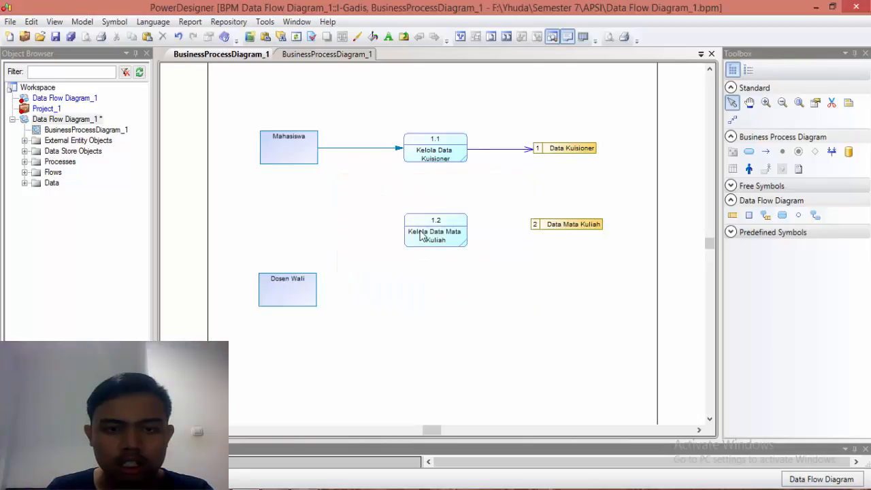
Step: Assign the Input Data Kuisioner data item to the flow from Mahasiswa to Kelola Data Kuisioner
double_click(353, 151)
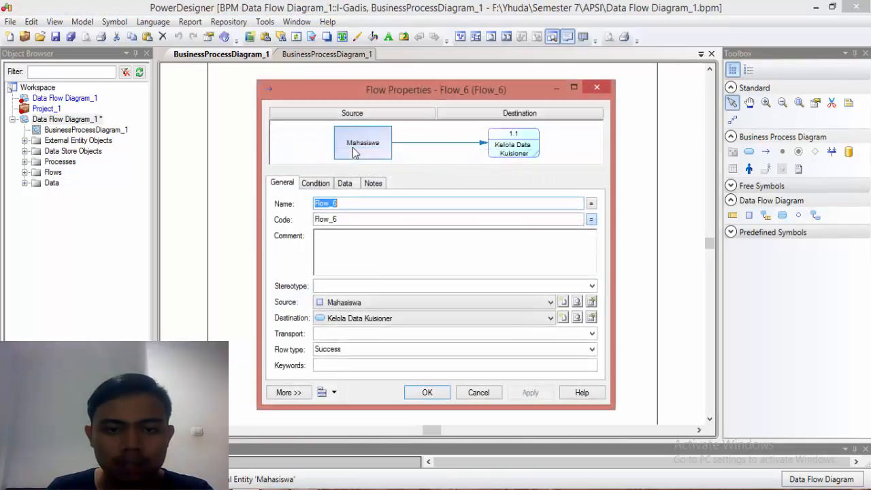
left_click(347, 184)
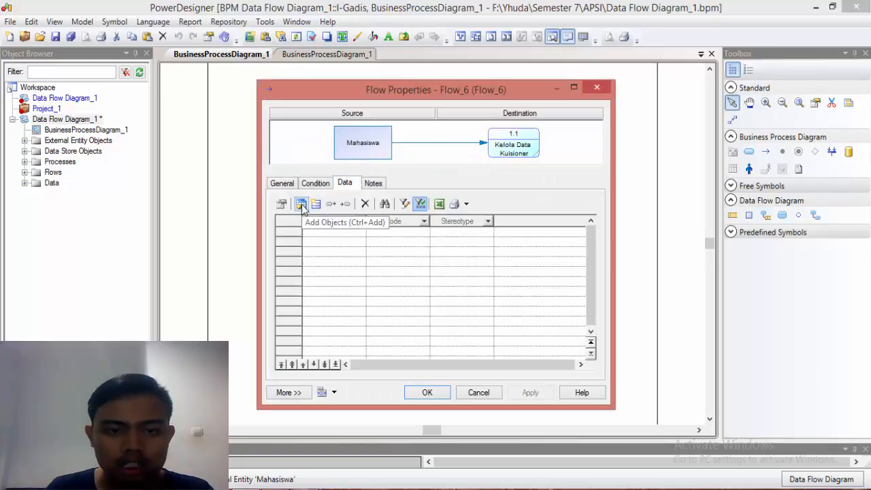
left_click(301, 205)
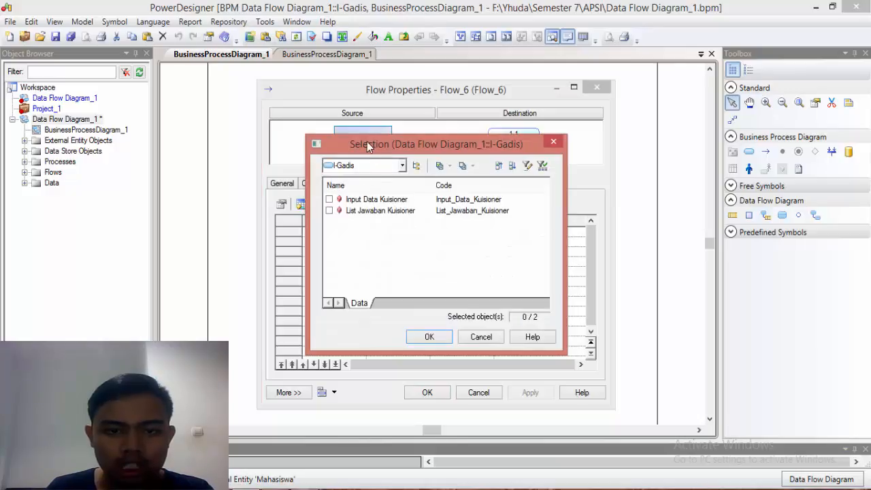
left_click_drag(367, 142, 368, 155)
left_click(331, 213)
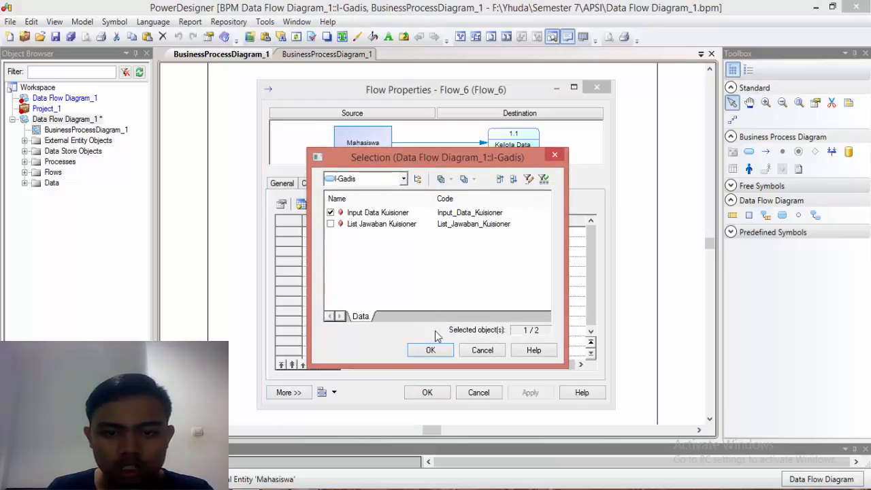
left_click(431, 350)
left_click(428, 392)
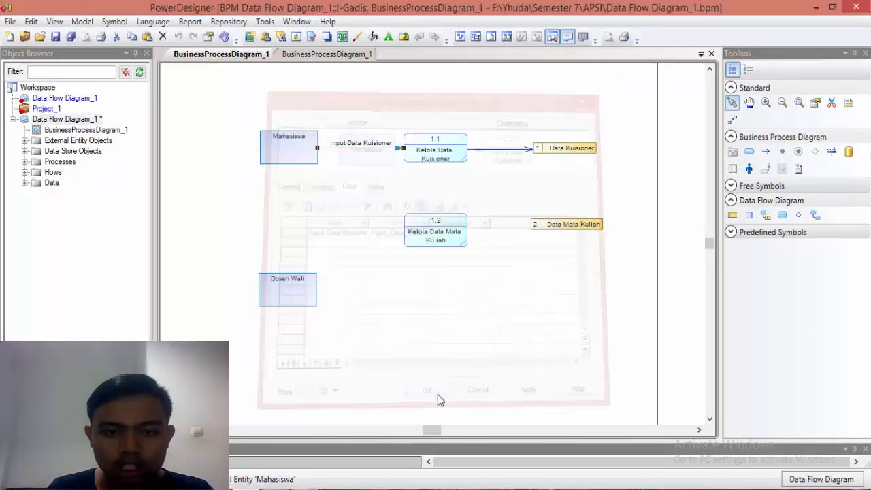
Step: Assign List Jawaban Kuisioner to the flow into the Data Kuisioner store, and move that store farther from the process to fit the label
left_click(504, 149)
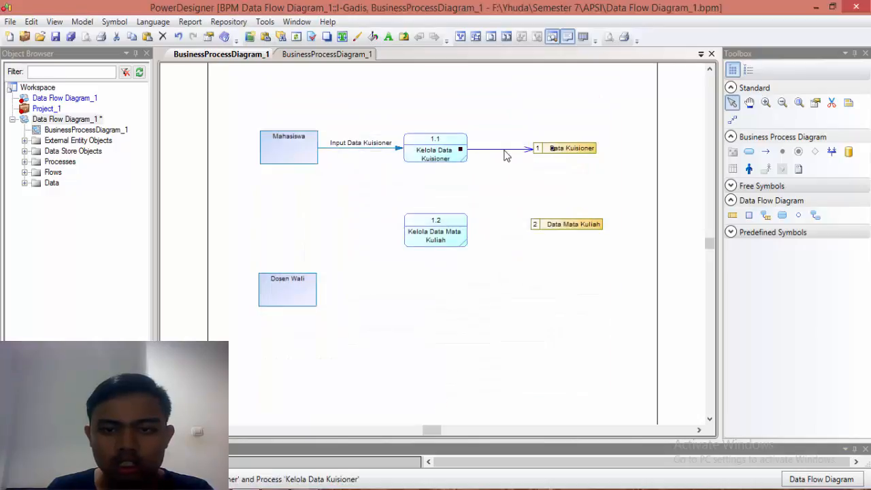
double_click(505, 156)
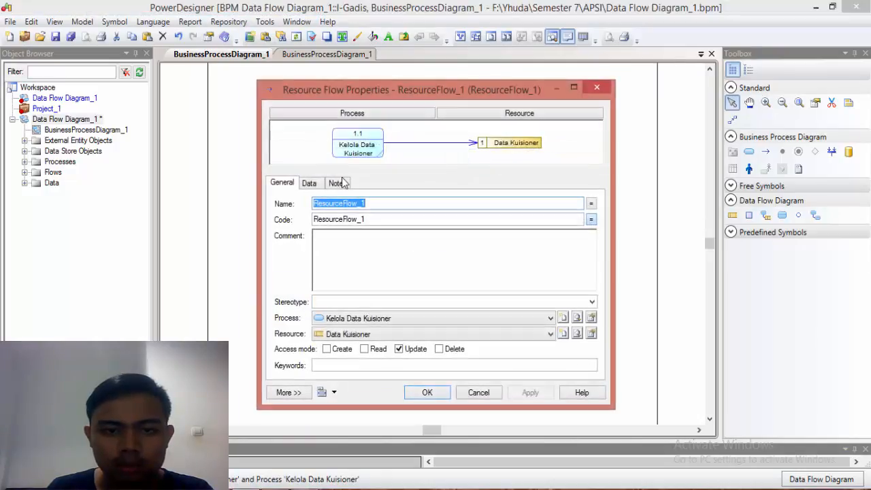
left_click(316, 187)
left_click(301, 203)
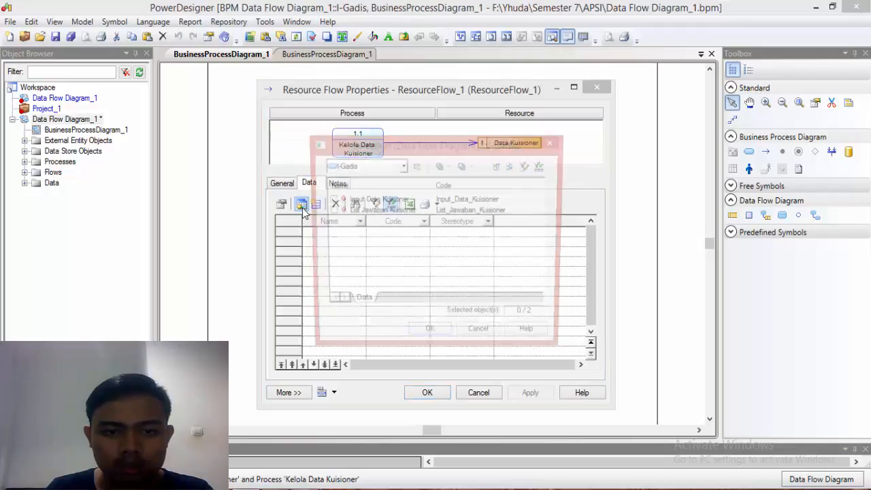
left_click(330, 211)
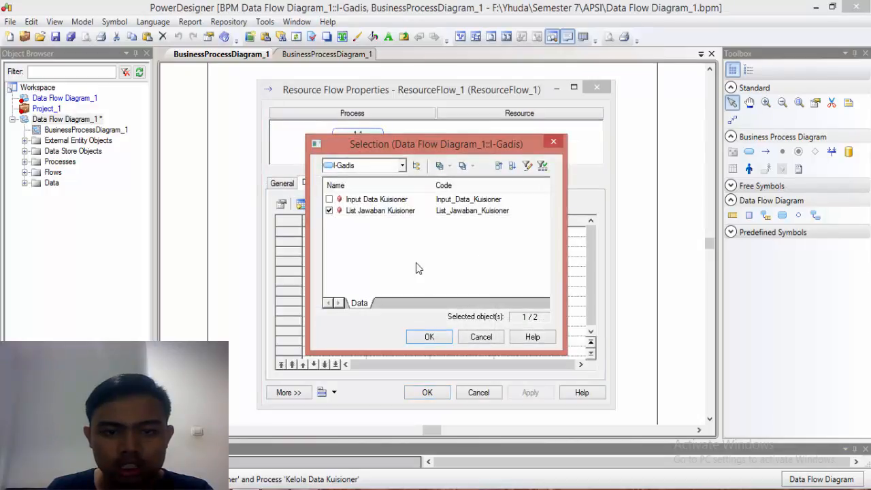
left_click(430, 337)
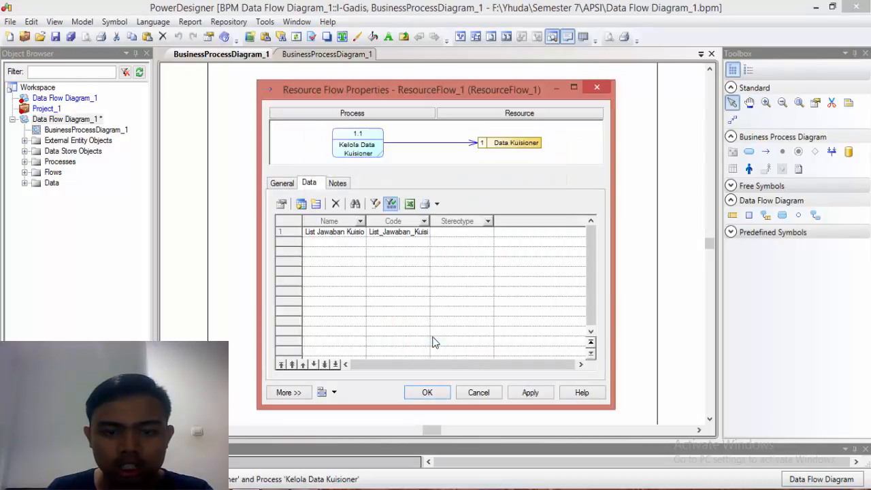
left_click(427, 393)
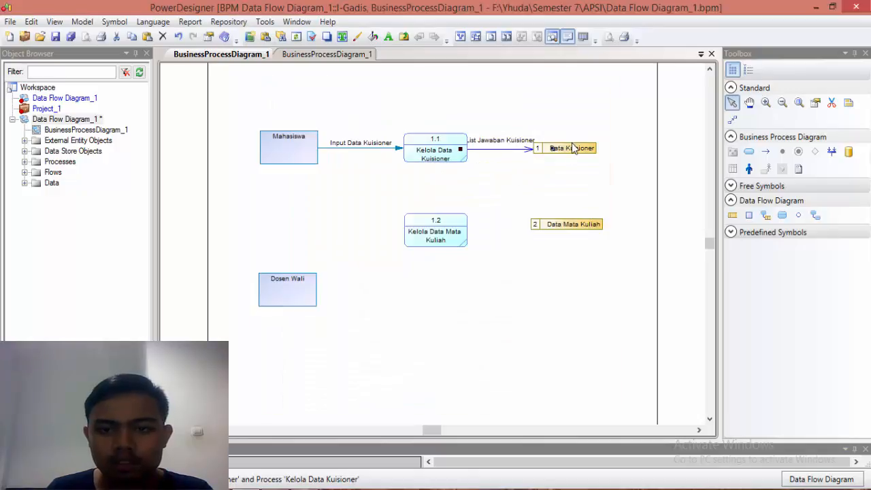
left_click_drag(567, 150, 584, 151)
left_click(545, 185)
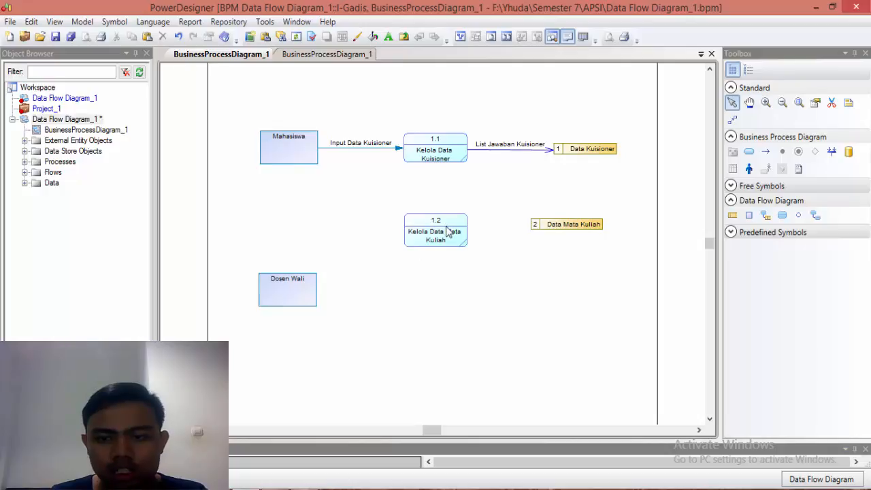
Step: Draw a flow from Mahasiswa to Kelola Data Mata Kuliah and another from that process to the Data Mata Kuliah store
left_click(765, 152)
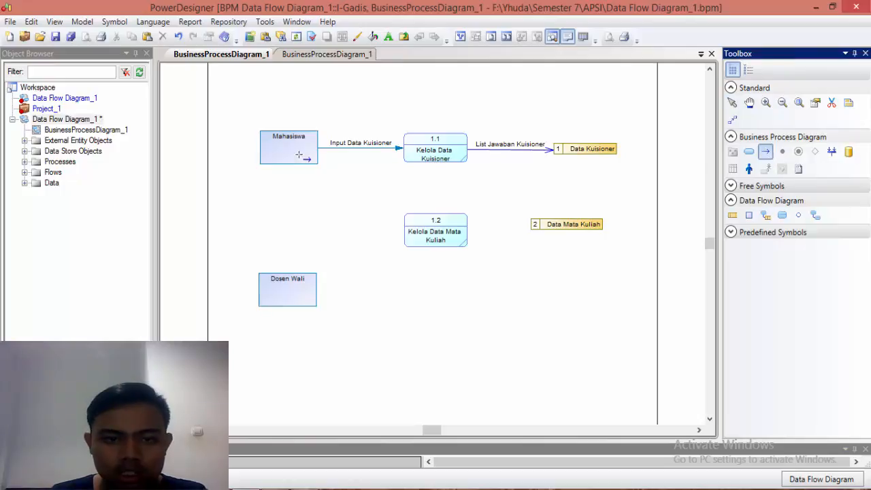
left_click_drag(291, 154, 434, 235)
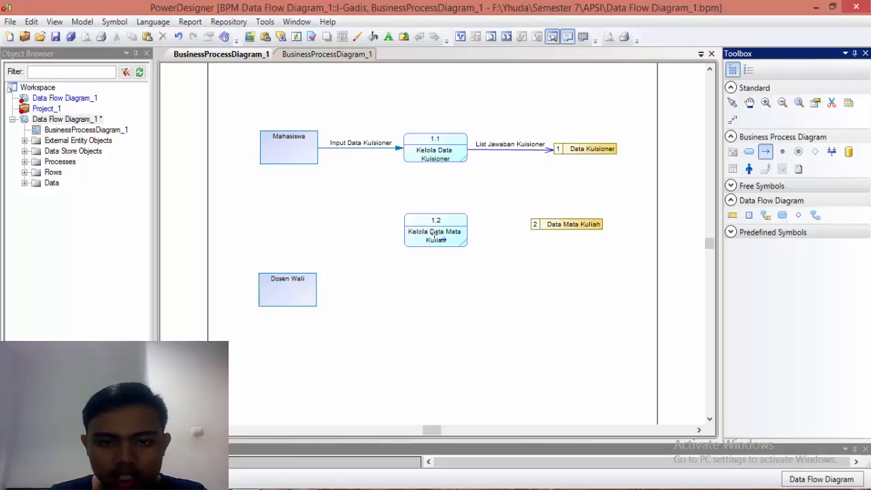
left_click_drag(435, 235, 435, 234)
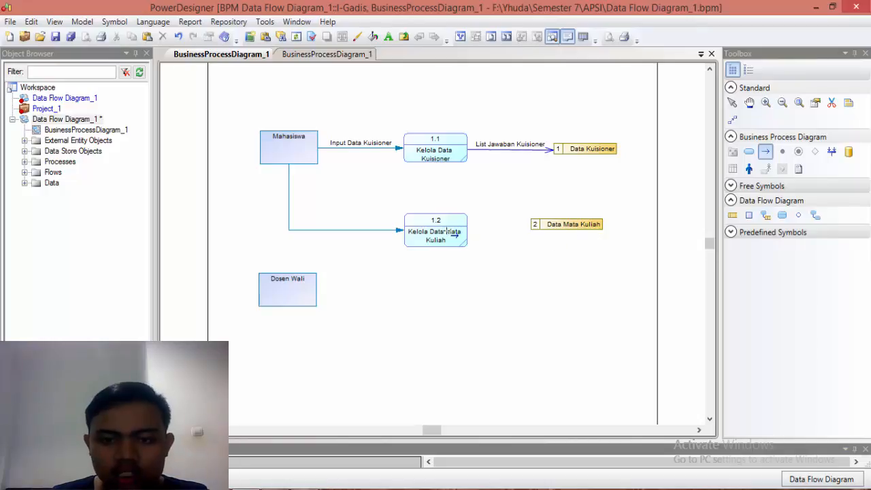
left_click_drag(442, 232, 498, 231)
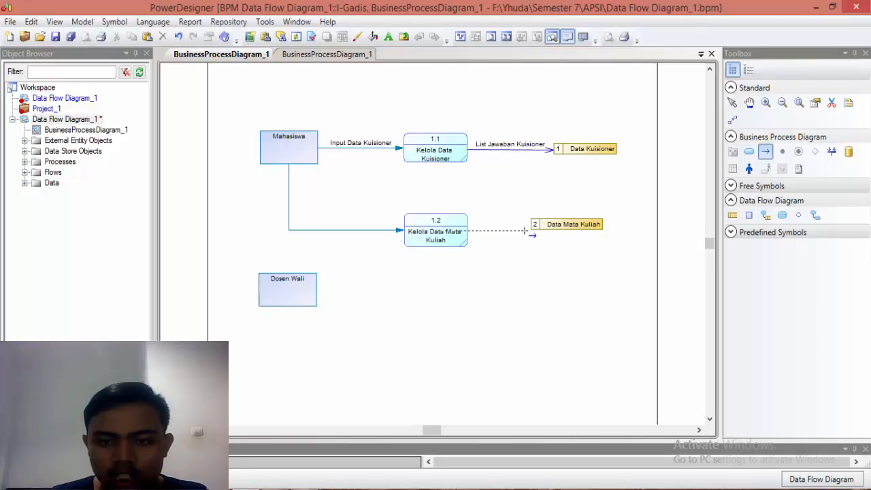
mouse_move(553, 232)
left_mouse_down()
mouse_move(608, 233)
mouse_move(552, 223)
left_mouse_up()
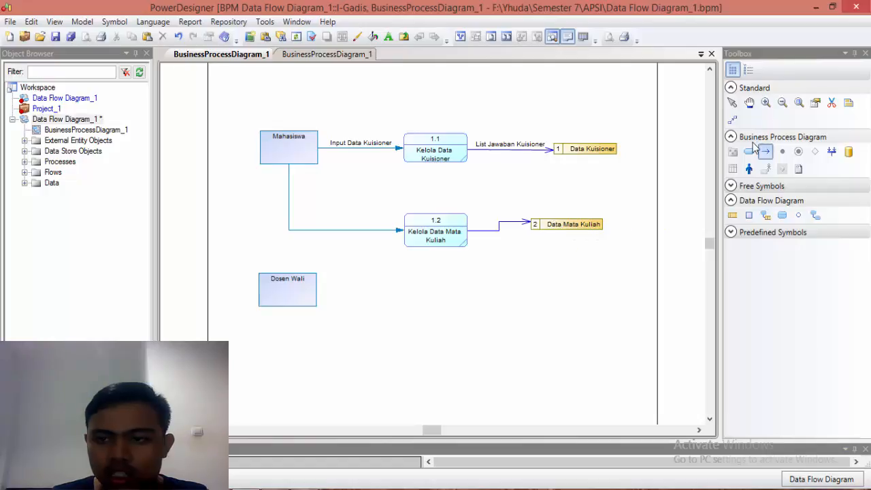
Step: Delete the bent flow between Kelola Data Mata Kuliah and Data Mata Kuliah, and move the data store farther out and slightly down
left_click(733, 102)
left_click(502, 226)
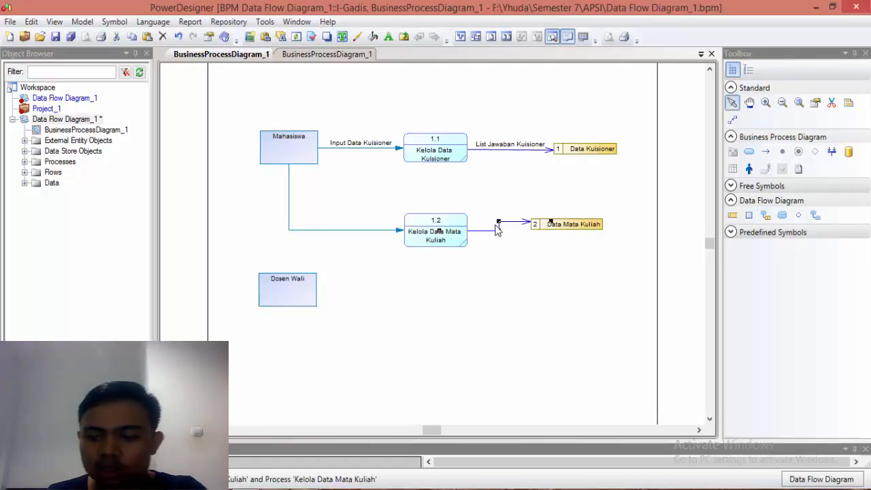
key("Delete")
left_click(419, 288)
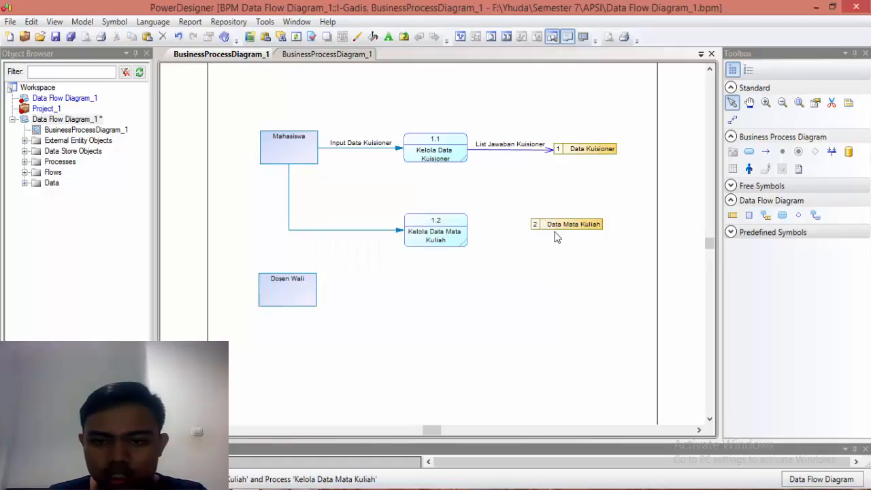
left_click(556, 230)
left_click_drag(556, 230, 577, 235)
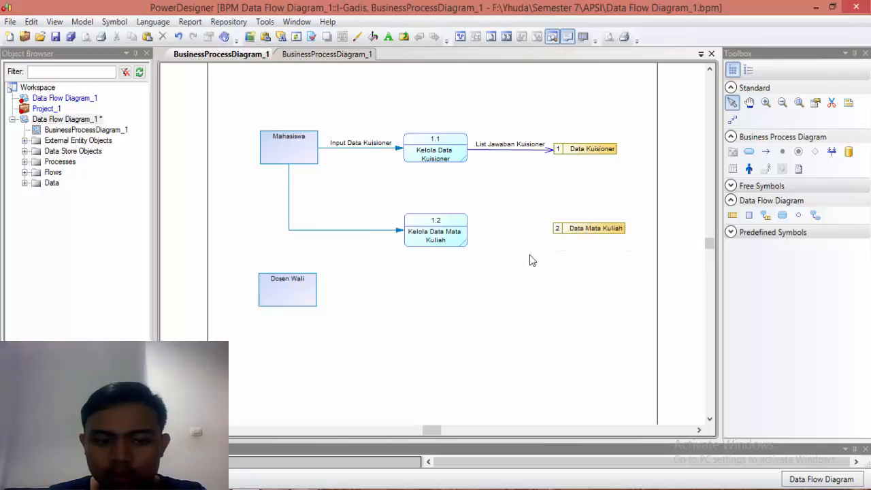
left_click(766, 152)
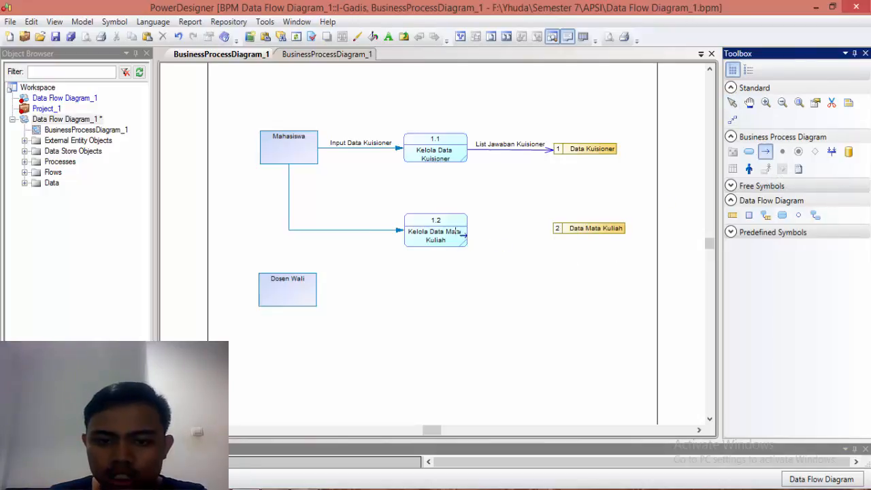
left_click(462, 234)
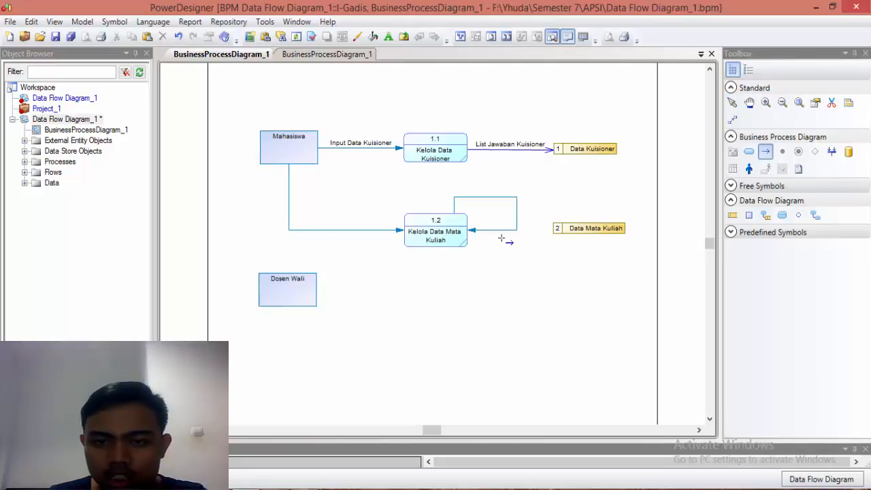
right_click(684, 160)
left_click(516, 218)
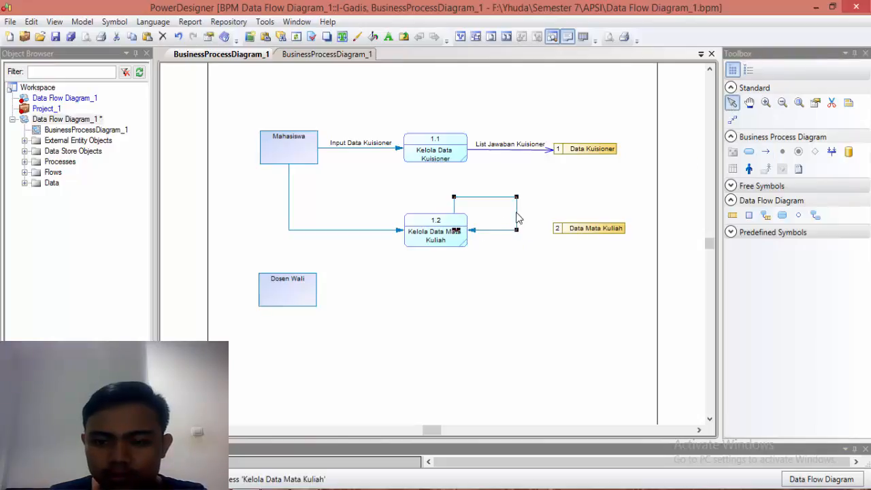
key("Delete")
left_click(435, 291)
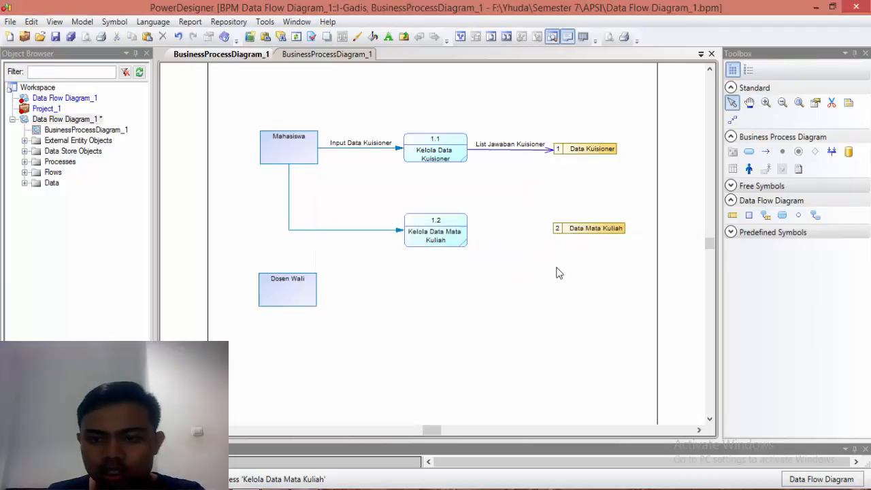
Step: Draw a straight flow from the Kelola Data Mata Kuliah process to the Data Mata Kuliah store
left_click(766, 152)
left_click_drag(452, 235, 575, 230)
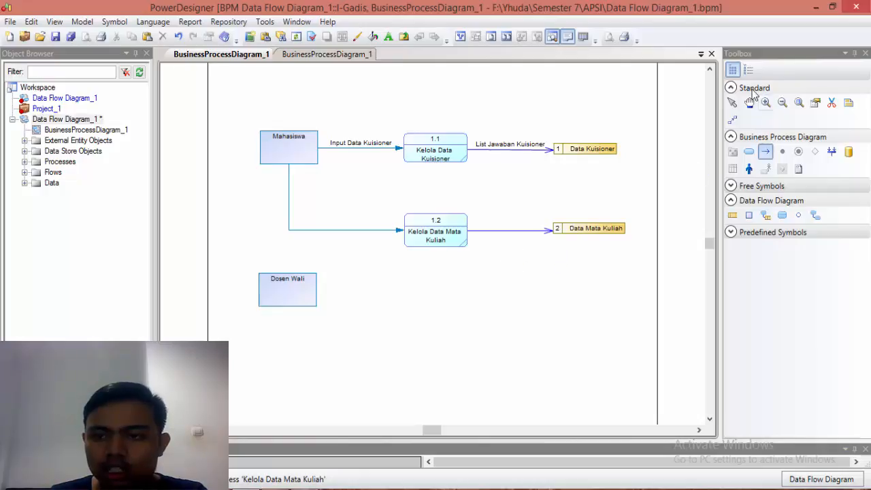
left_click(733, 102)
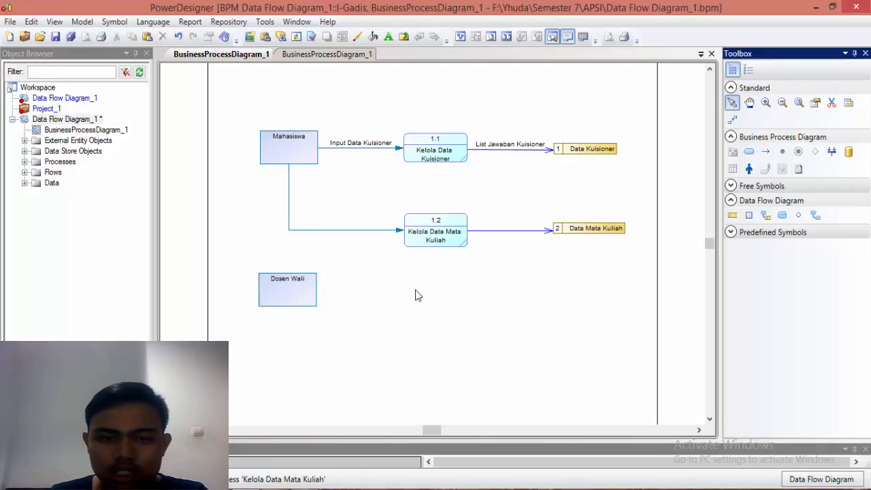
Step: Add a data item named Input Mata Kuliah Mahasiswa to the model's list of data
left_click(83, 21)
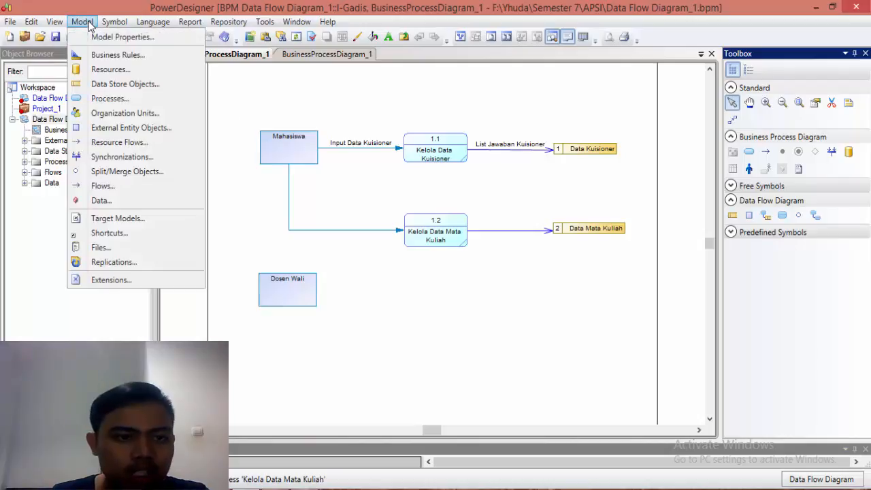
left_click(107, 202)
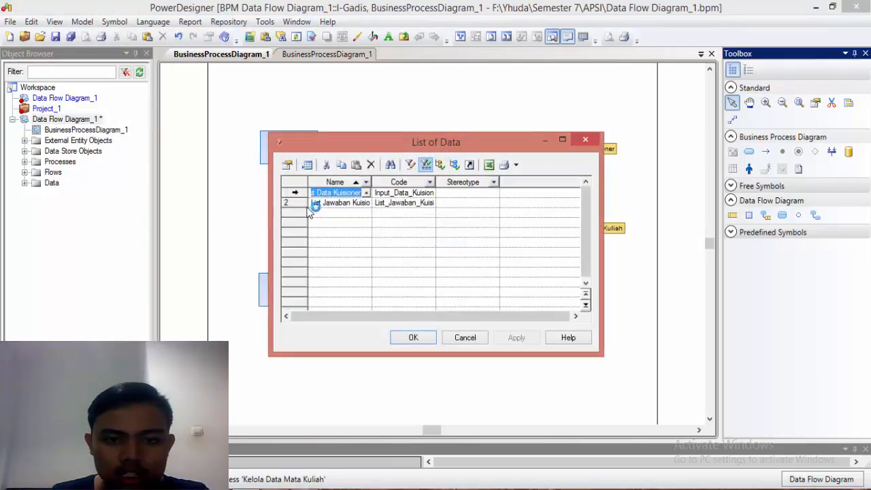
left_click(296, 214)
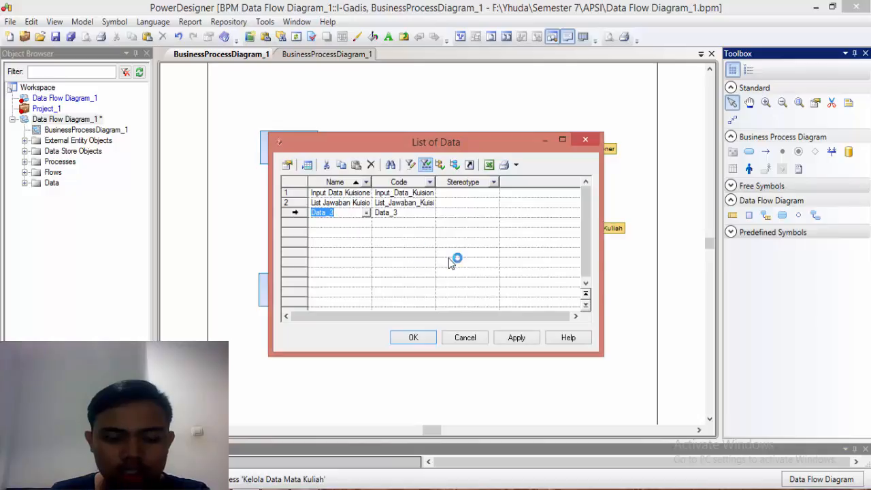
type("Input M")
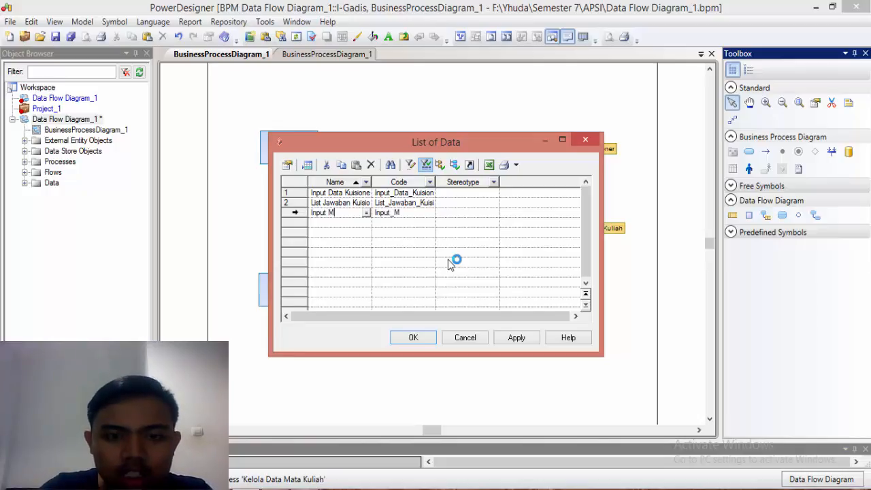
type("Kuliah Mahas")
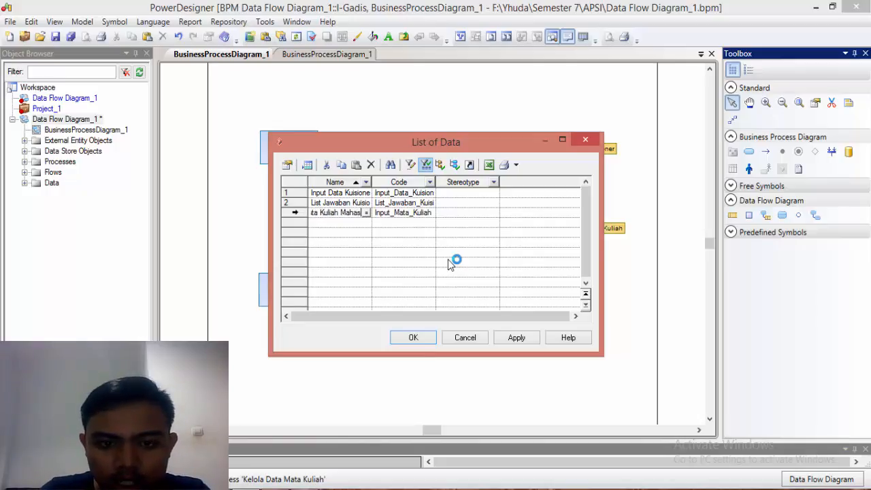
type("iswa")
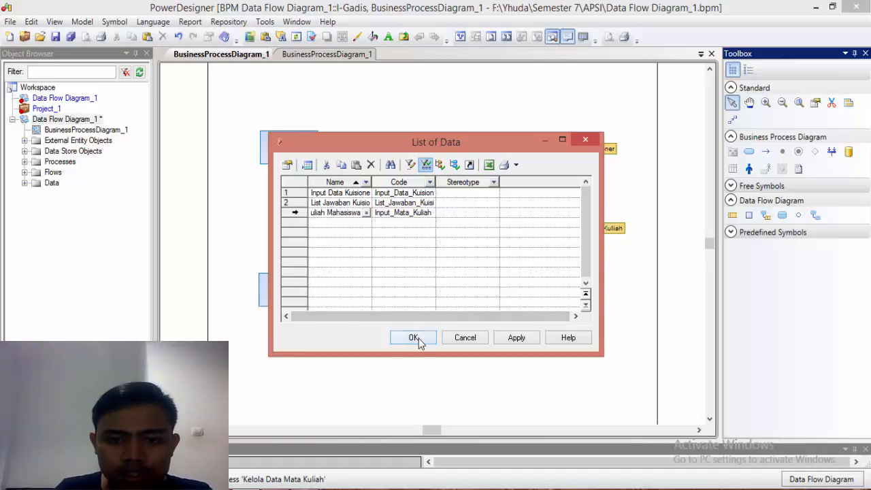
Step: Add a fourth data item named List Mata Kuliah and accept the list of data
left_click(299, 224)
left_click(338, 213)
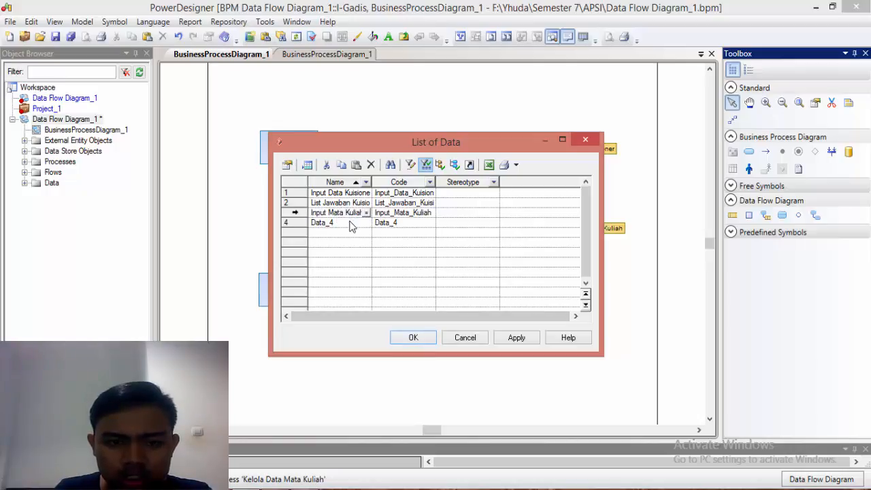
key("Right")
key("Right")
key("Right")
key("Right")
key("Down")
left_click(319, 224)
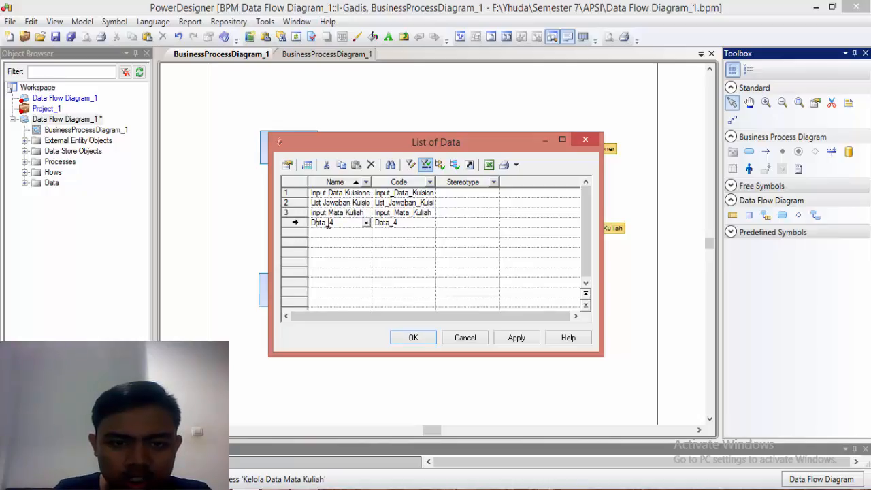
left_click_drag(330, 223, 310, 227)
type("List Ma")
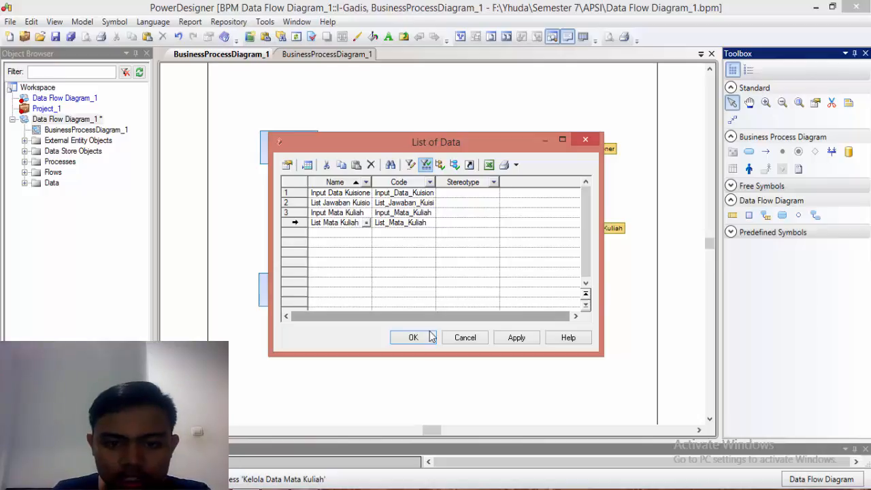
left_click(410, 338)
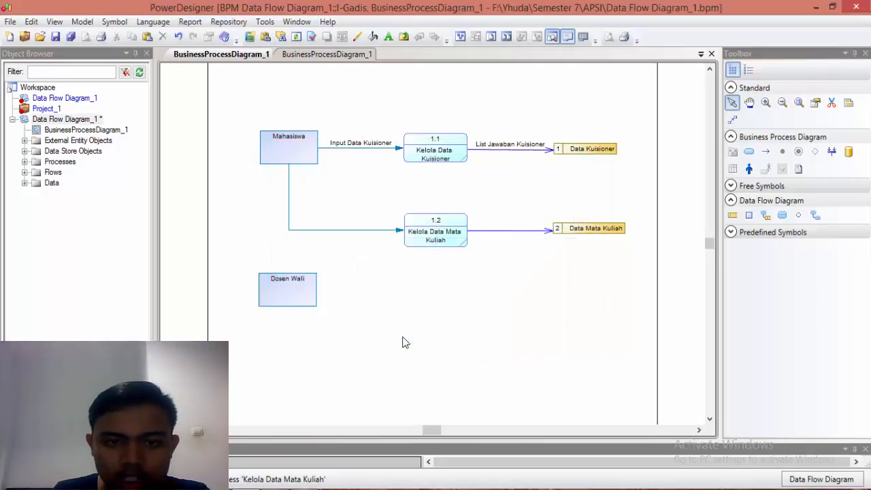
Step: Assign the Input Mata Kuliah Mahasiswa data item to the flow from Mahasiswa to Kelola Data Mata Kuliah
left_click(346, 232)
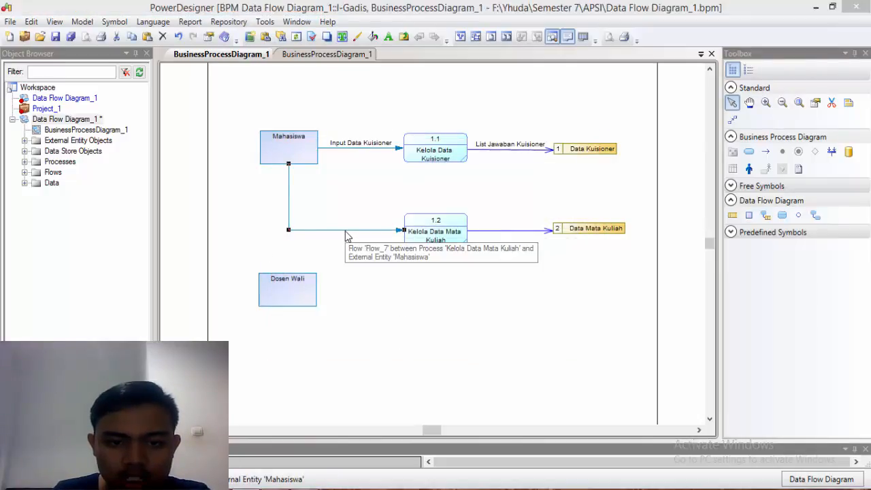
double_click(346, 231)
left_click(344, 184)
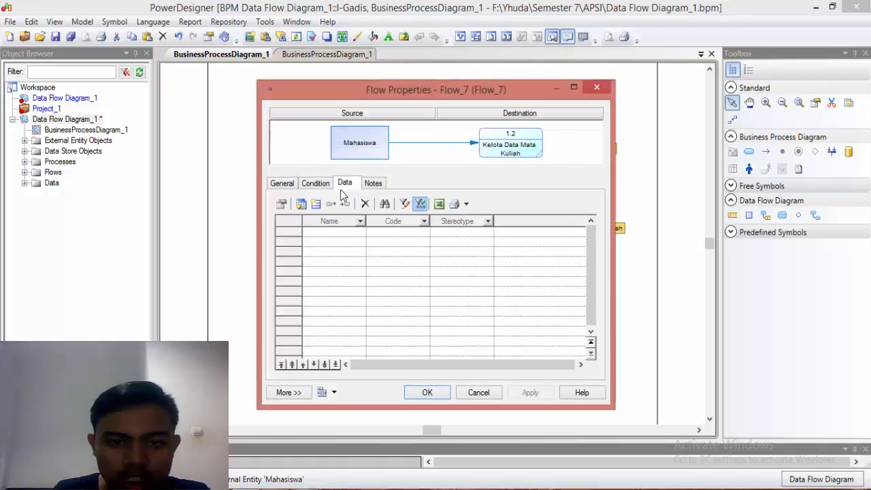
left_click(300, 204)
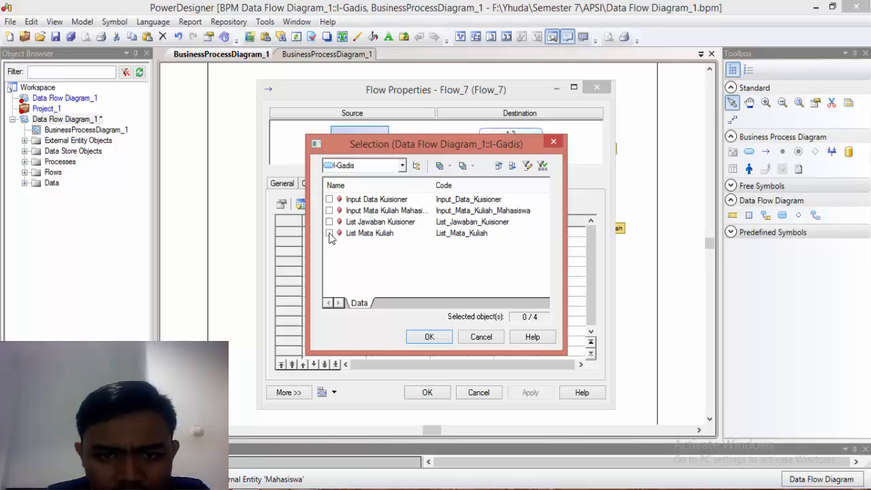
left_click(329, 211)
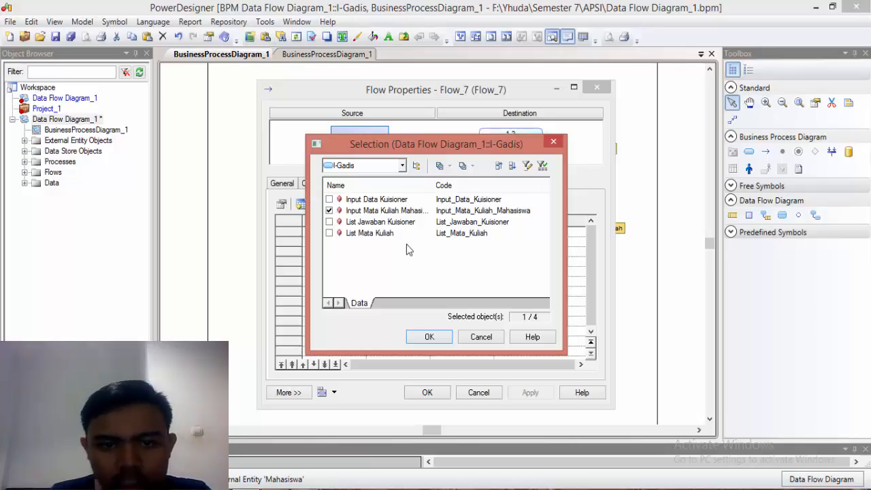
left_click(448, 337)
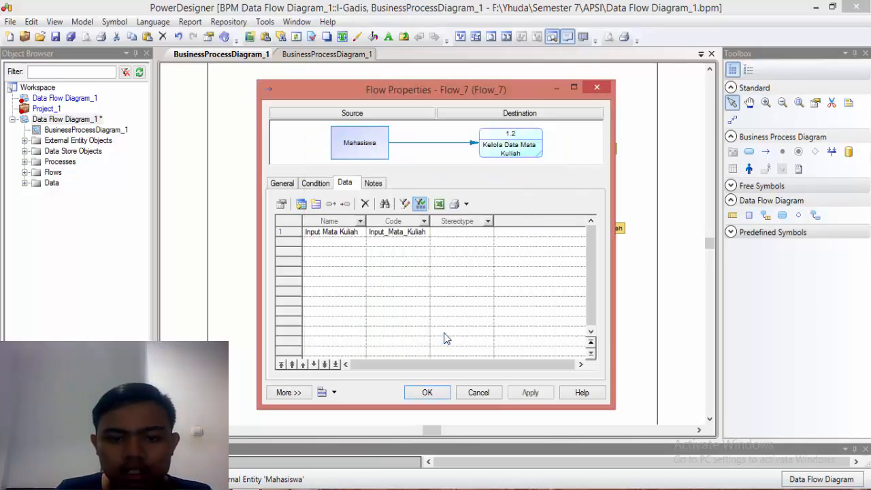
left_click(442, 394)
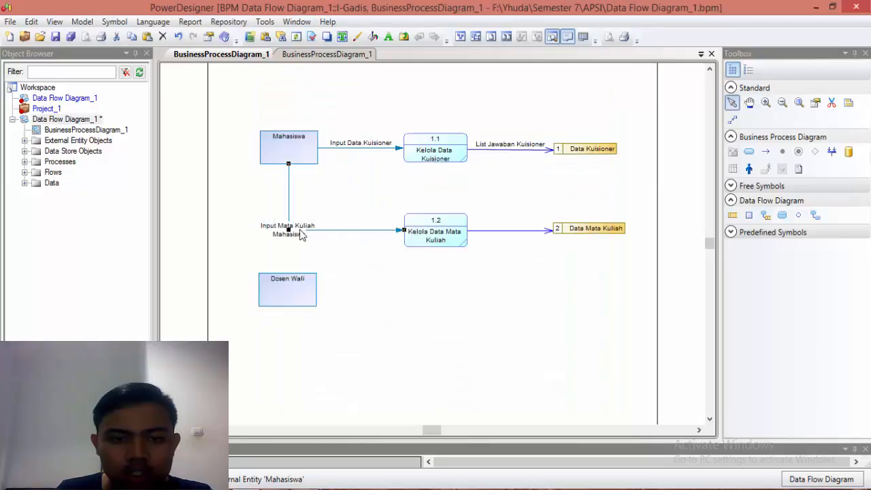
left_click(357, 249)
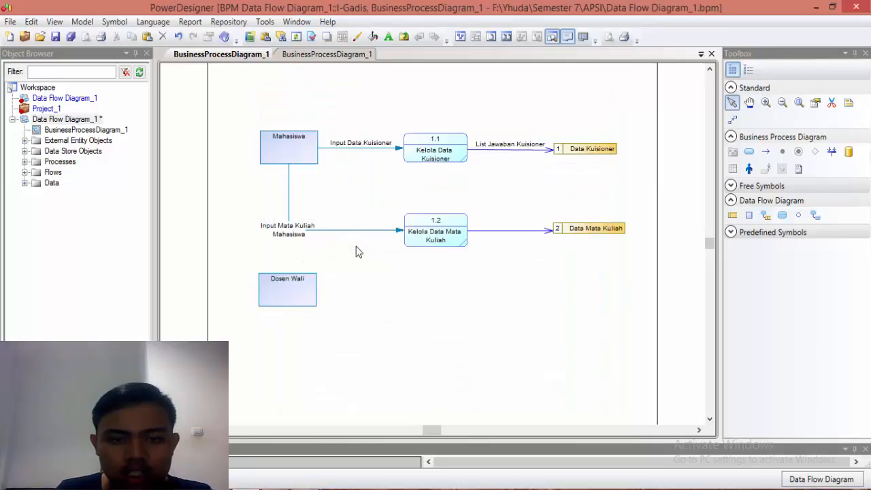
Step: Assign the List Mata Kuliah data item to the flow from Kelola Data Mata Kuliah to the Data Mata Kuliah store
left_click(492, 232)
double_click(493, 235)
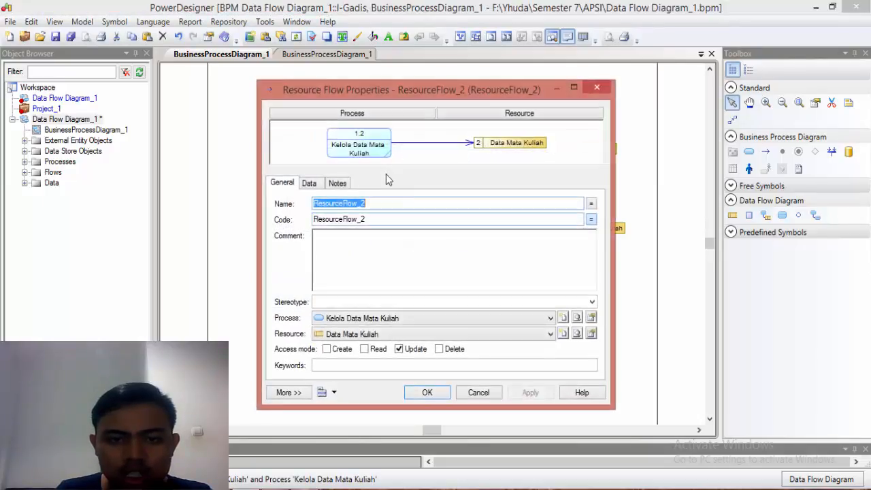
left_click(309, 184)
left_click(301, 204)
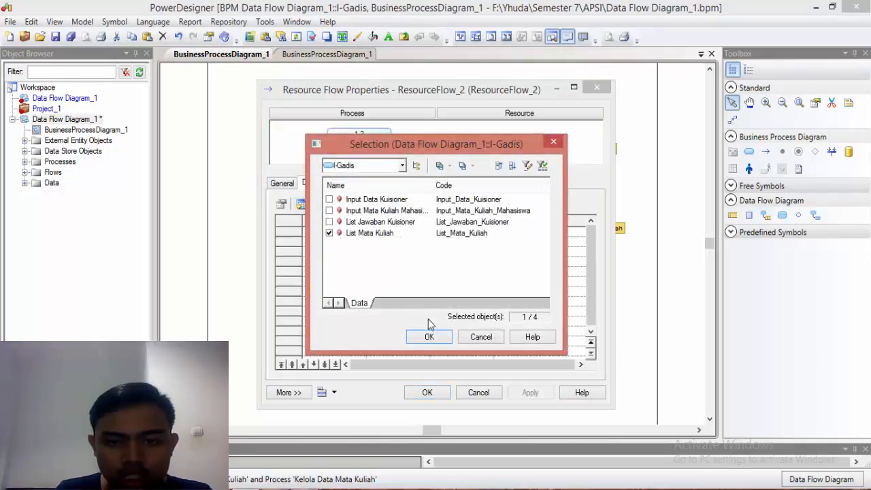
left_click(439, 342)
left_click(434, 394)
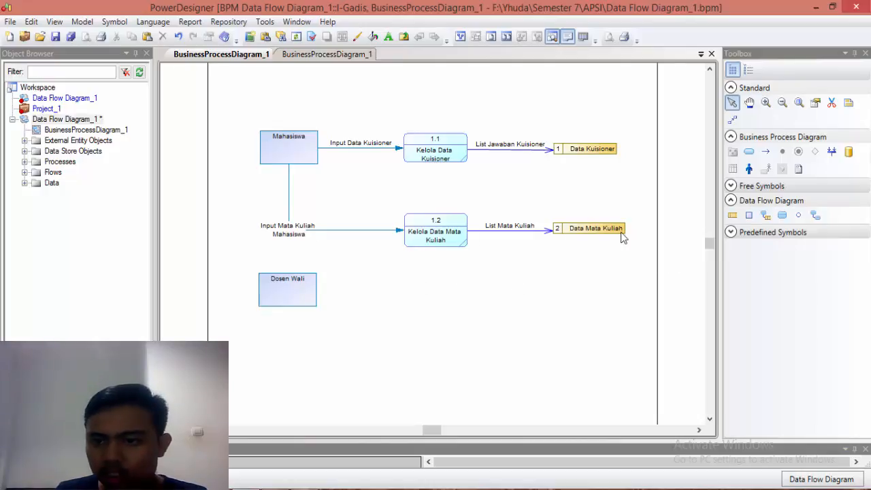
left_click(766, 153)
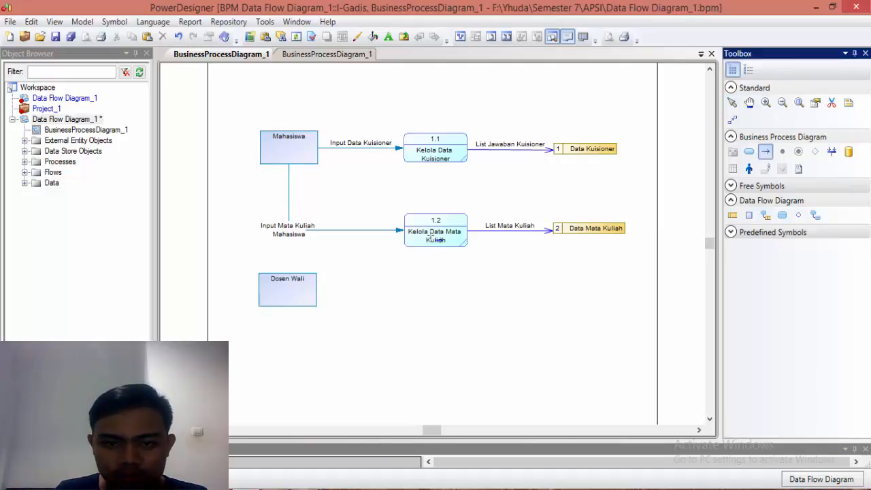
left_click_drag(420, 239, 287, 292)
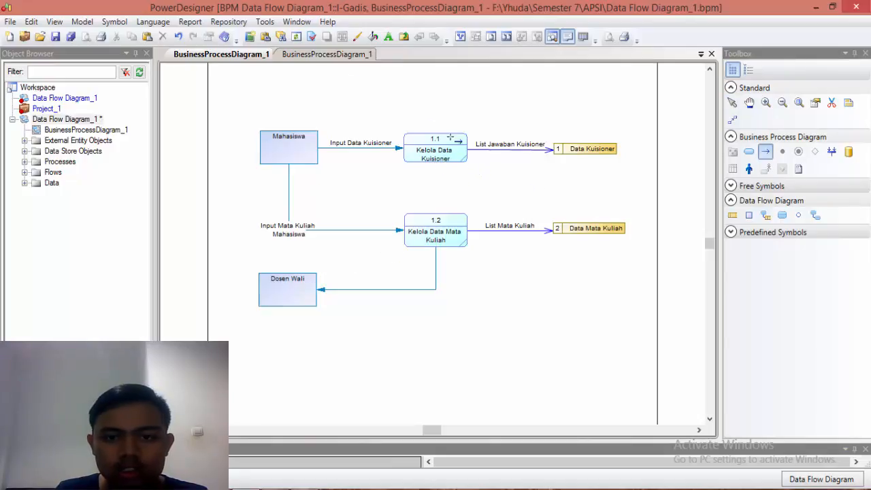
left_click(733, 103)
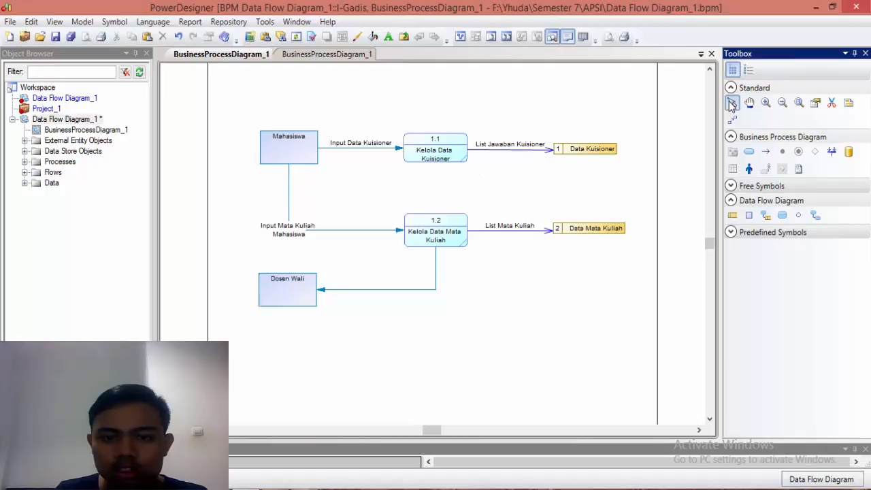
left_click(431, 290)
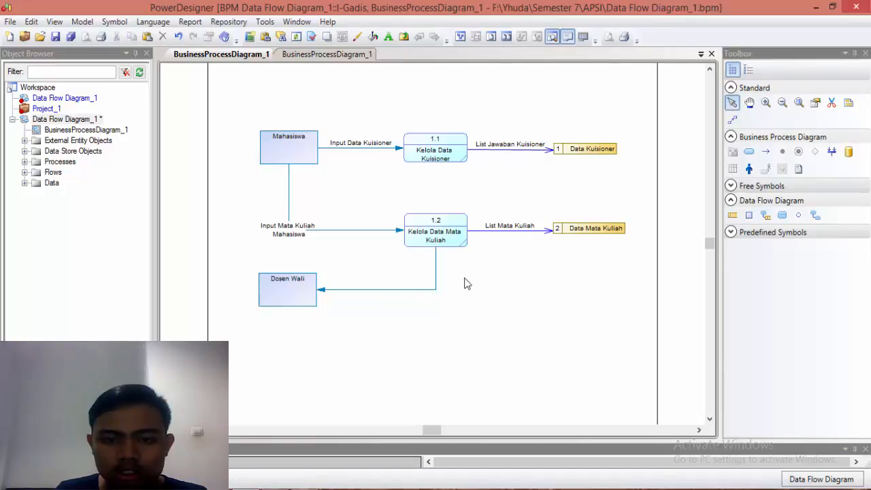
key("Delete")
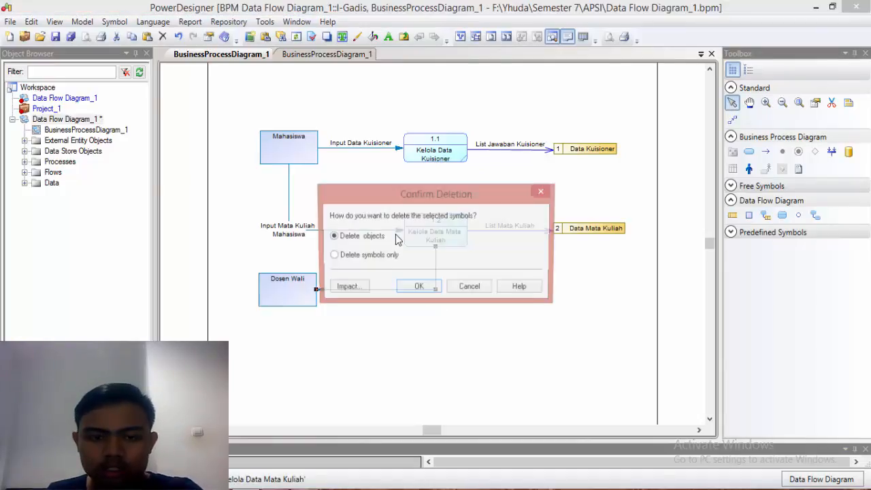
left_click(411, 290)
Step: Shift the Input Mata Kuliah Mahasiswa flow slightly upward and draw a flow from Kelola Data Mata Kuliah to Dosen Wali beneath it
left_click(334, 231)
left_click_drag(328, 225, 328, 222)
left_click(765, 152)
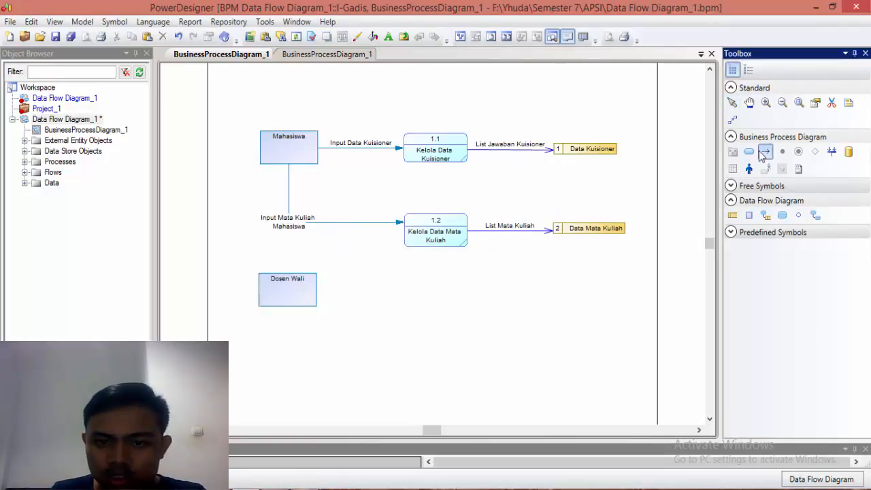
left_click_drag(416, 235, 287, 285)
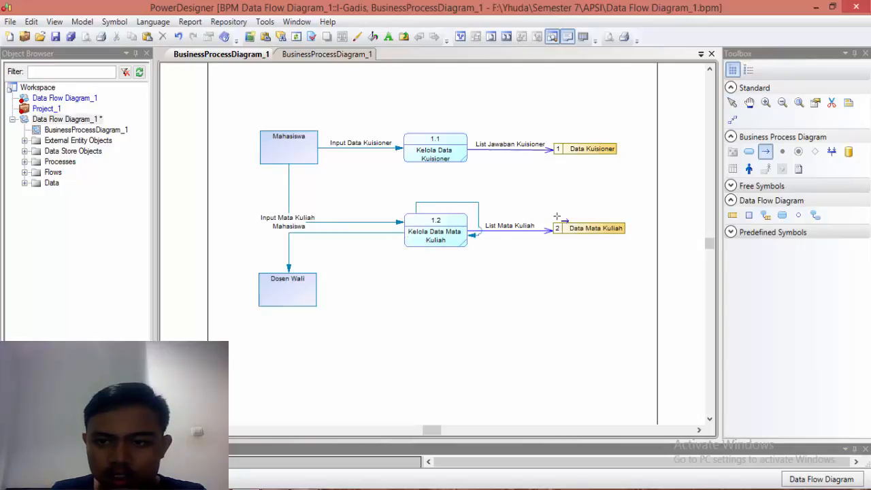
Step: Delete the stray flow that loops from Kelola Data Mata Kuliah back to itself
left_click(733, 105)
left_click(479, 208)
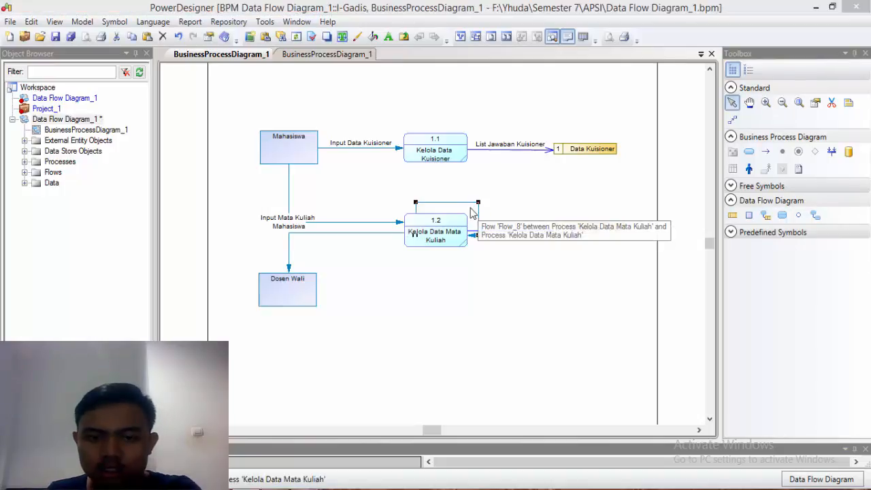
key("Delete")
left_click(429, 293)
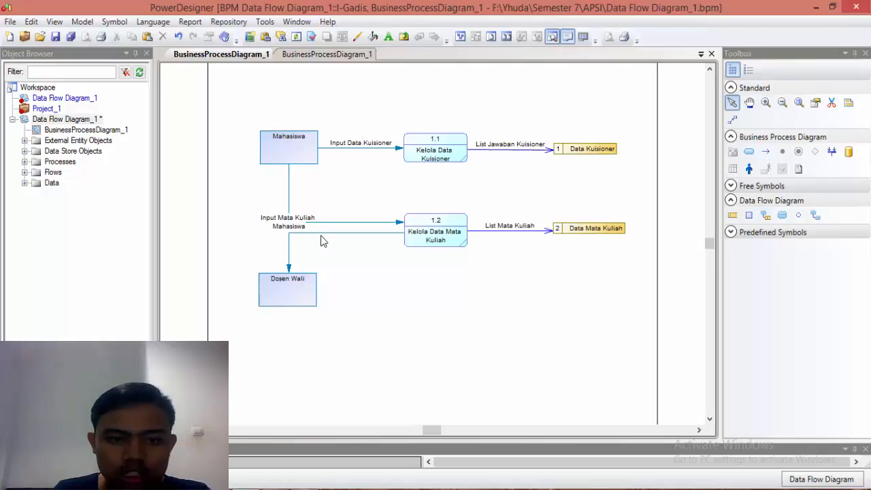
Step: Add a data item named Data Mata Kuliah Mahasiswa to the model's list of data
left_click(82, 22)
left_click(123, 199)
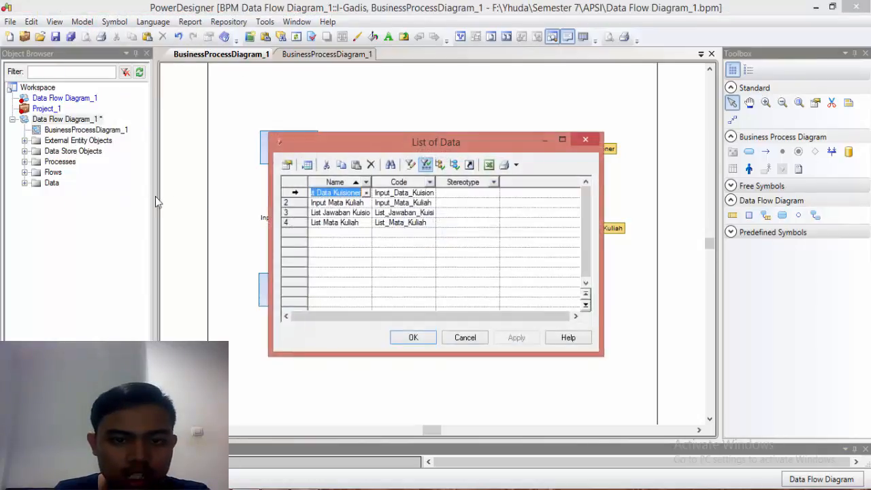
left_click(294, 233)
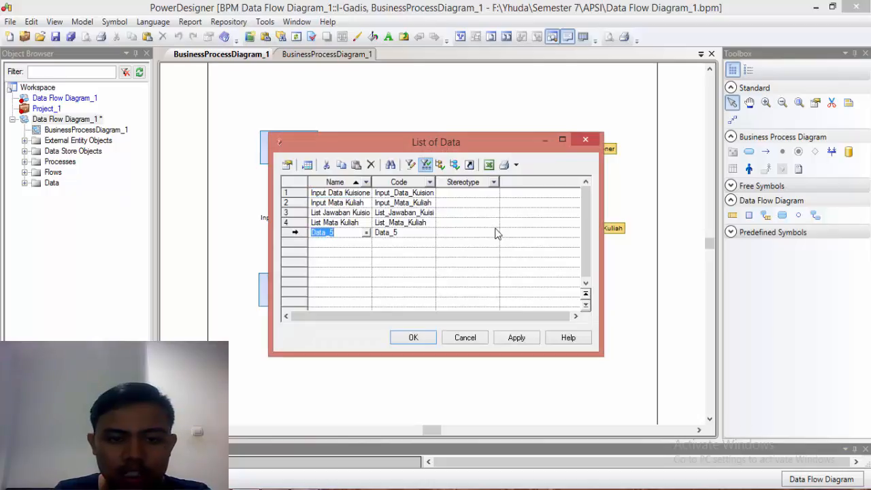
type("Data Mat")
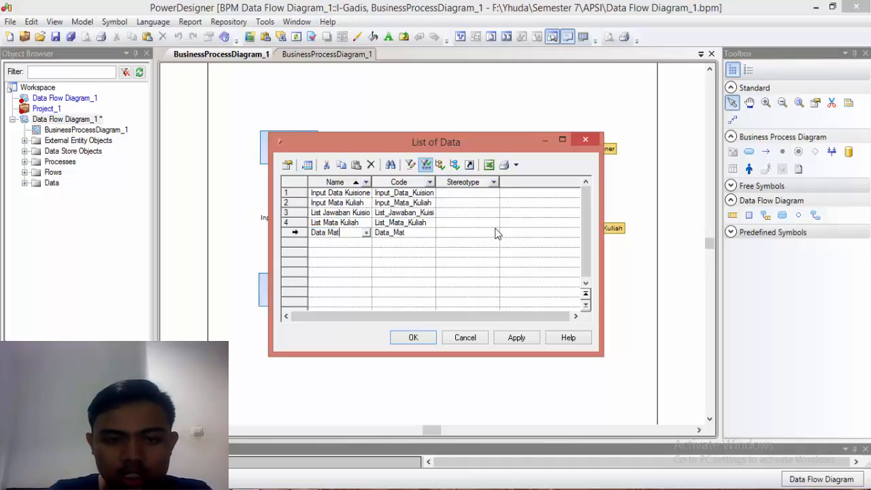
type("a Kuliah Ma")
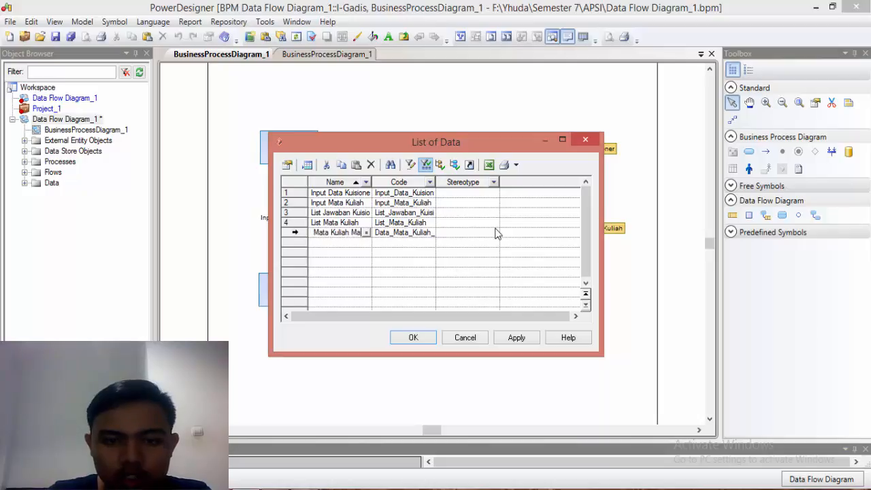
type("hasiswa")
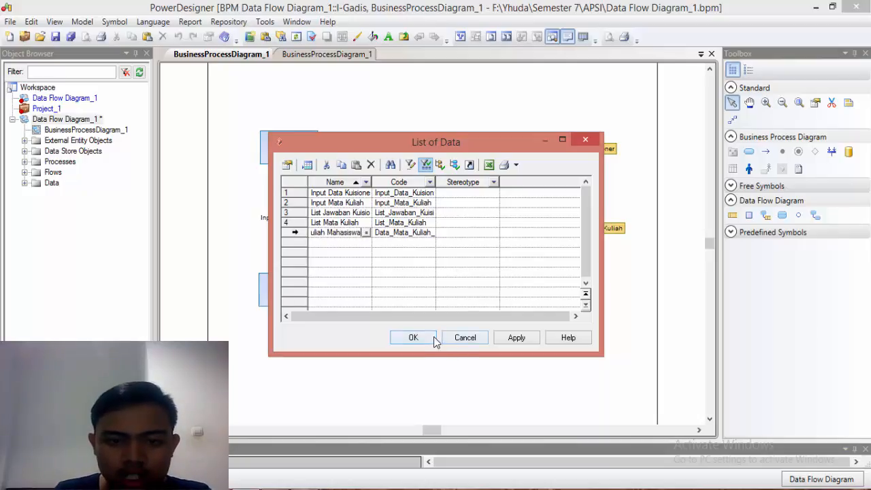
left_click(414, 338)
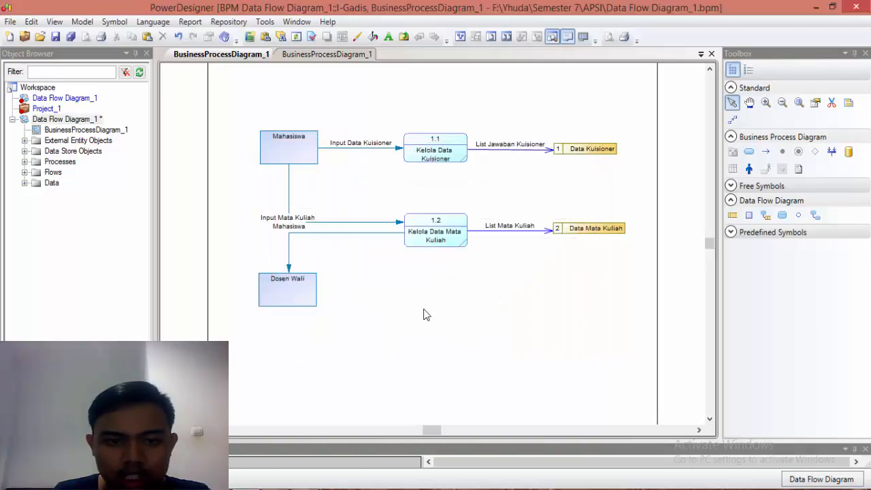
Step: Assign the Data Mata Kuliah Mahasiswa data item to the flow from Kelola Data Mata Kuliah to Dosen Wali
double_click(342, 235)
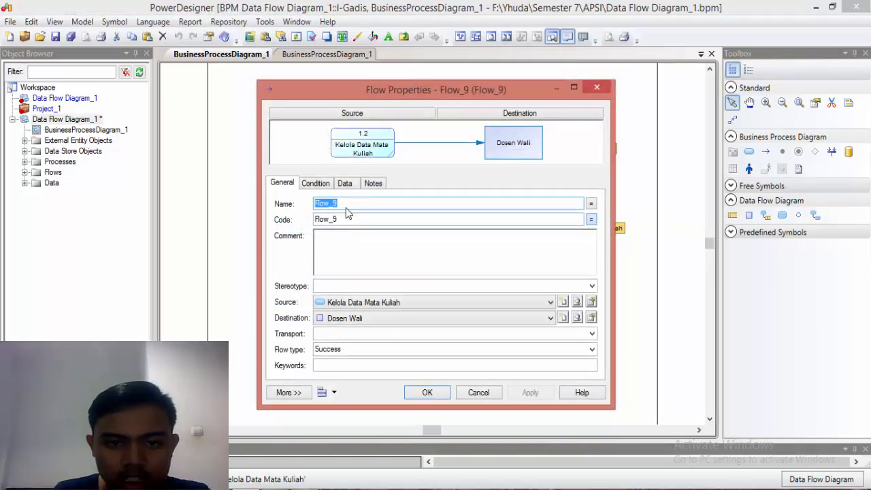
left_click(344, 183)
left_click(309, 205)
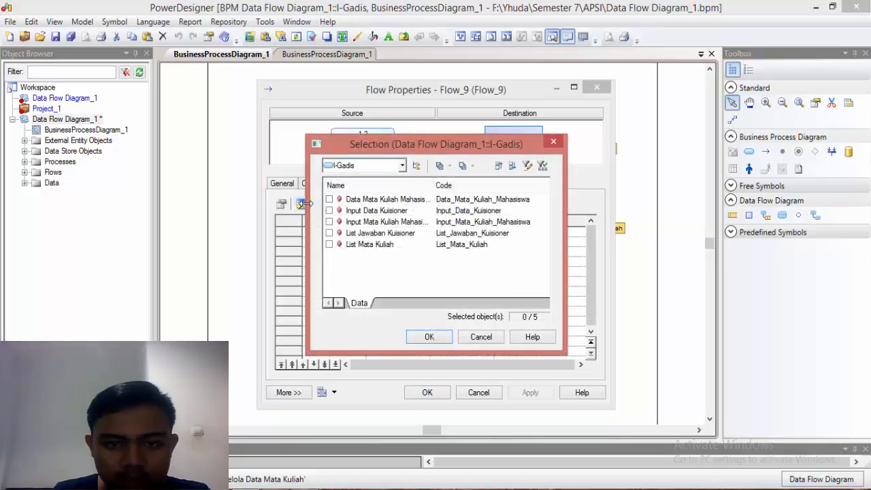
left_click(330, 199)
left_click(429, 336)
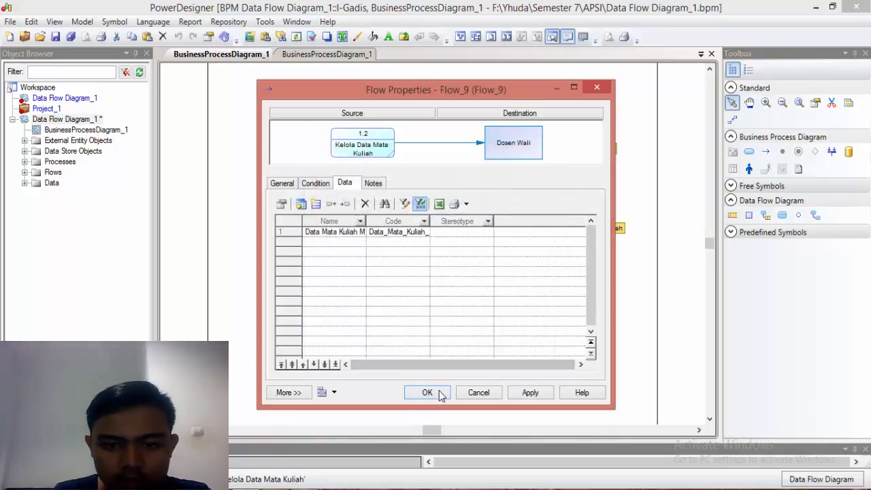
left_click(438, 393)
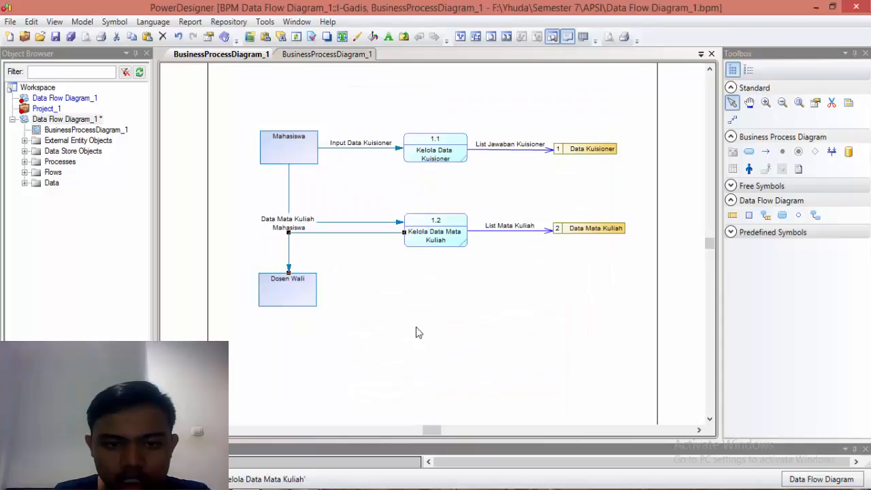
Step: Move the Data Mata Kuliah Mahasiswa label beneath the horizontal part of its flow to Dosen Wali
left_click(350, 238)
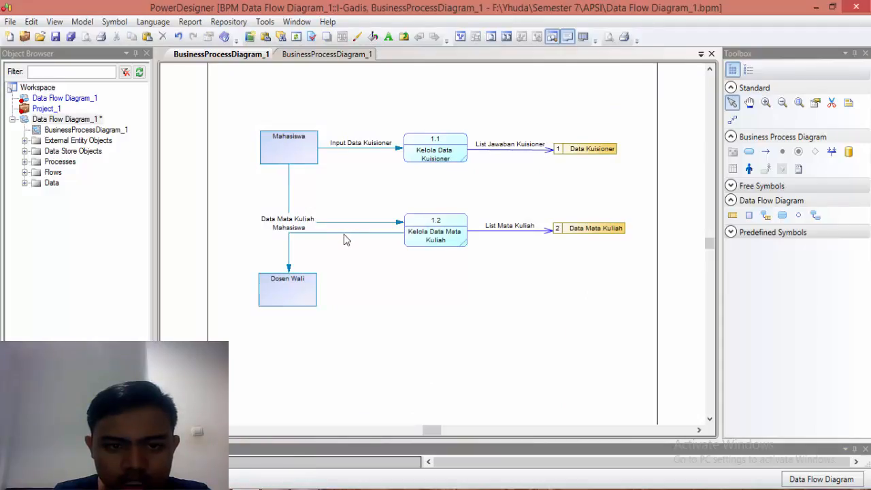
left_click(345, 234)
left_click_drag(312, 233, 355, 241)
left_click(380, 299)
left_click(354, 243)
left_click(362, 265)
left_click(356, 248)
left_click(390, 303)
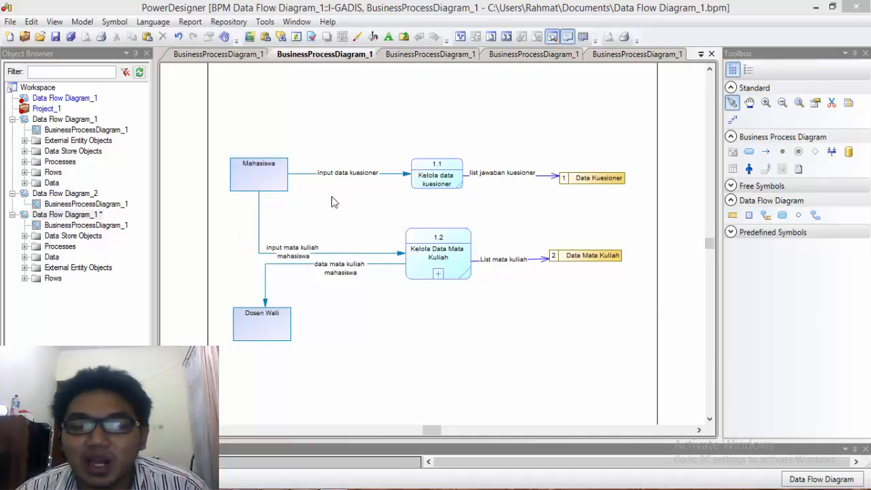
Step: Open the Kelola Data Mata Kuliah sub-diagram and place two processes, one above the other, between the external entities and the data store
left_click(237, 58)
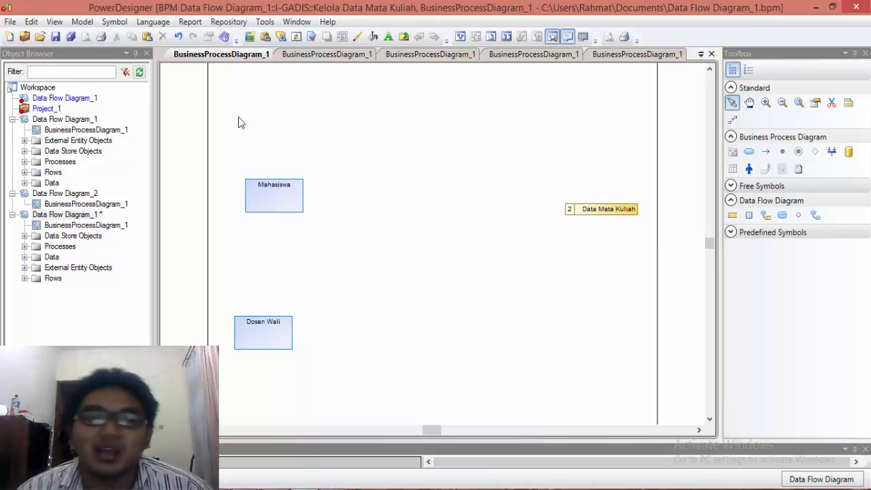
left_click(752, 154)
left_click(426, 199)
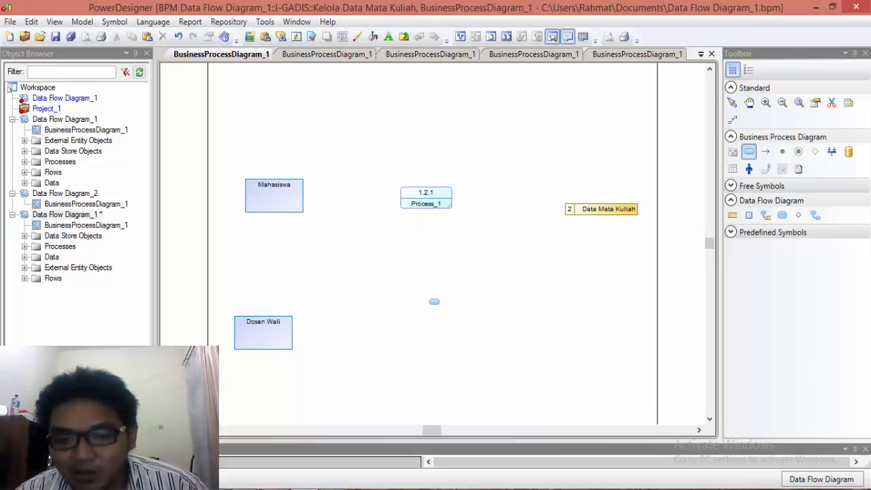
left_click(434, 302)
left_click(733, 102)
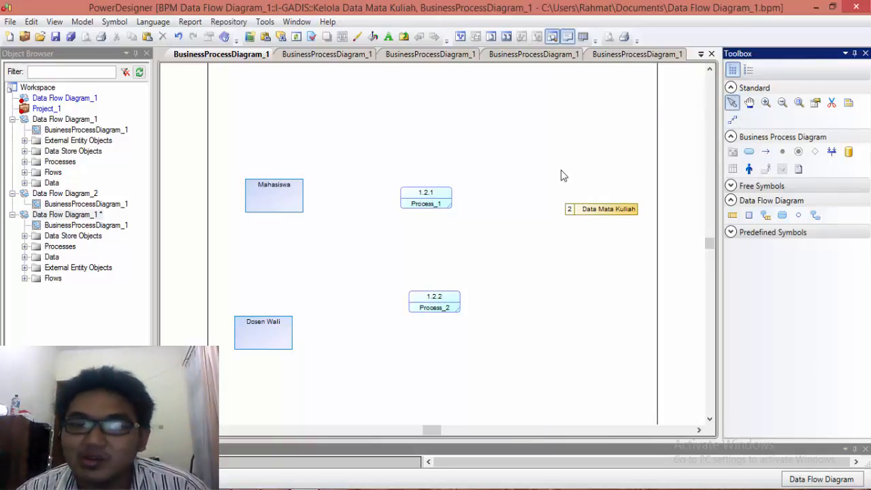
Step: Rename process 1.2.1 as Kelola data mahasiswa
double_click(448, 197)
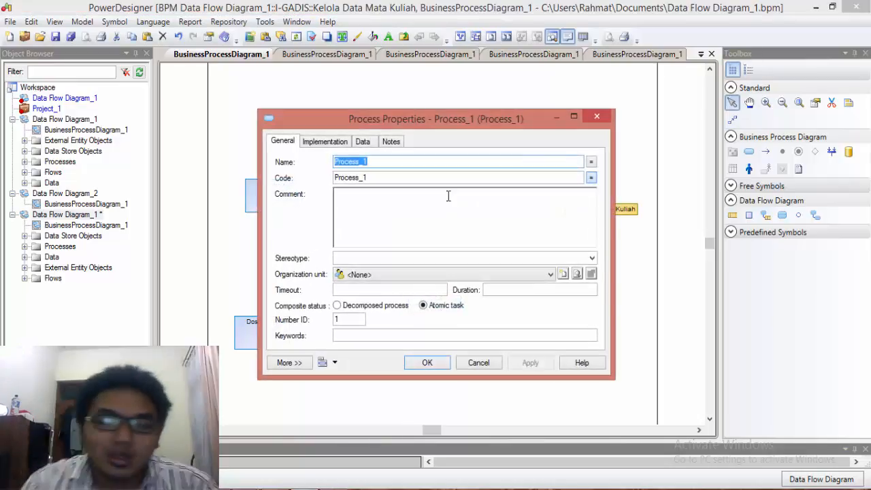
type("D")
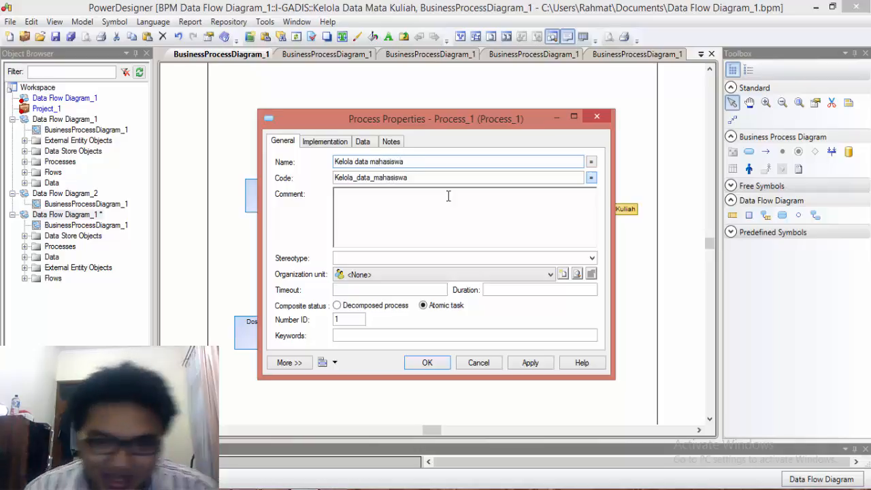
left_click(427, 362)
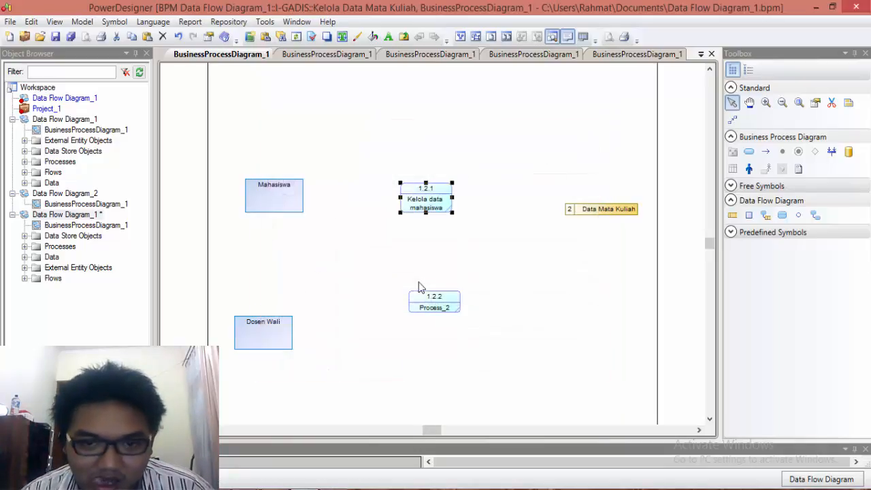
Step: Rename process 1.2.2 as Kelola approval mata kuliah mahasiswa
left_click(434, 300)
double_click(434, 300)
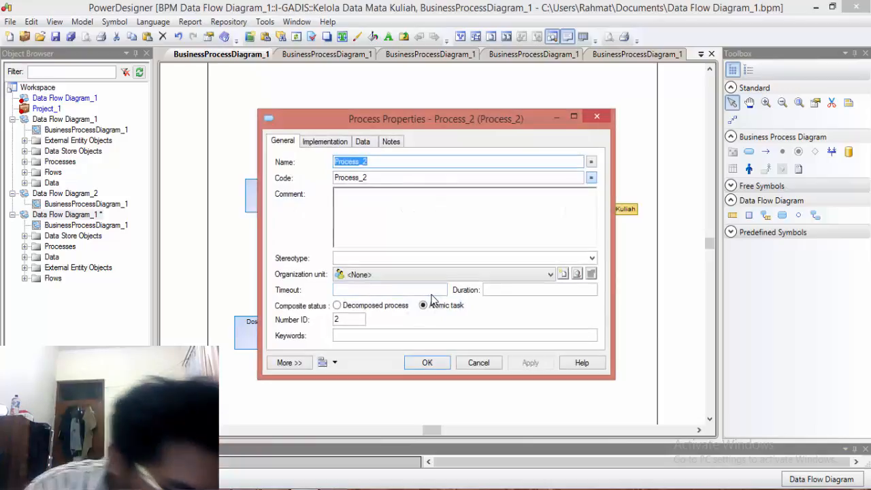
type("Kel")
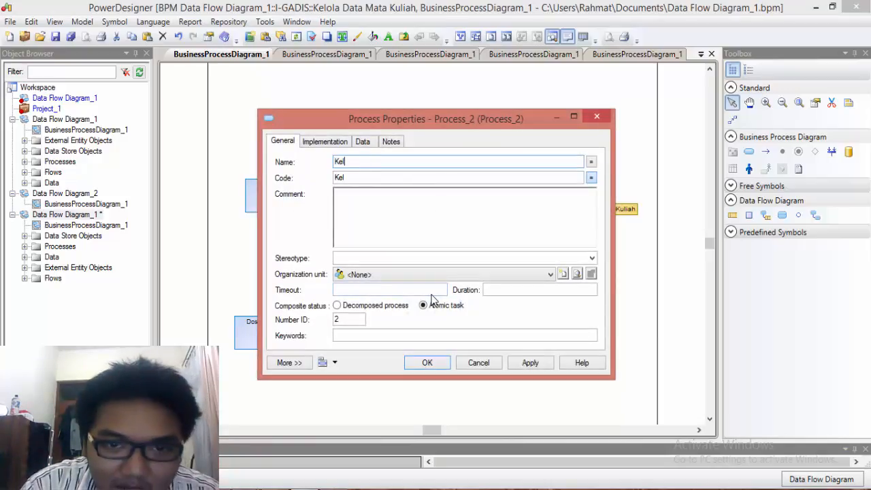
type("ola approval mata kuliah mahasiswa")
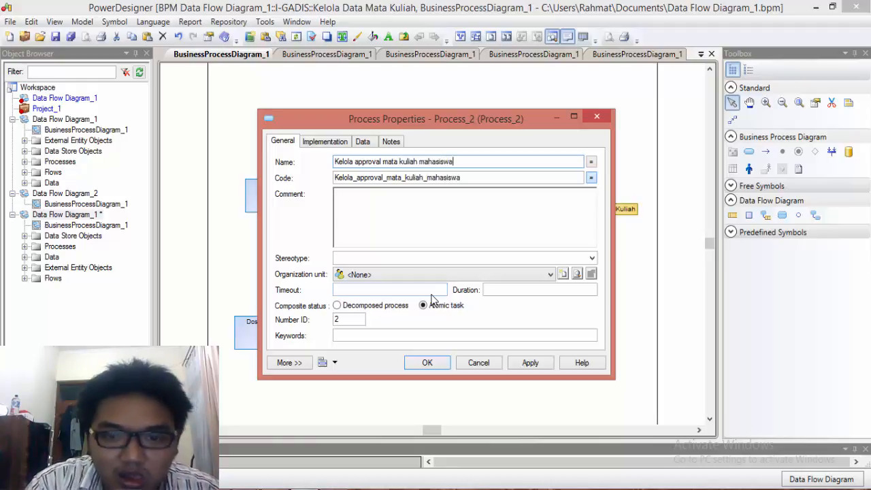
key("Return")
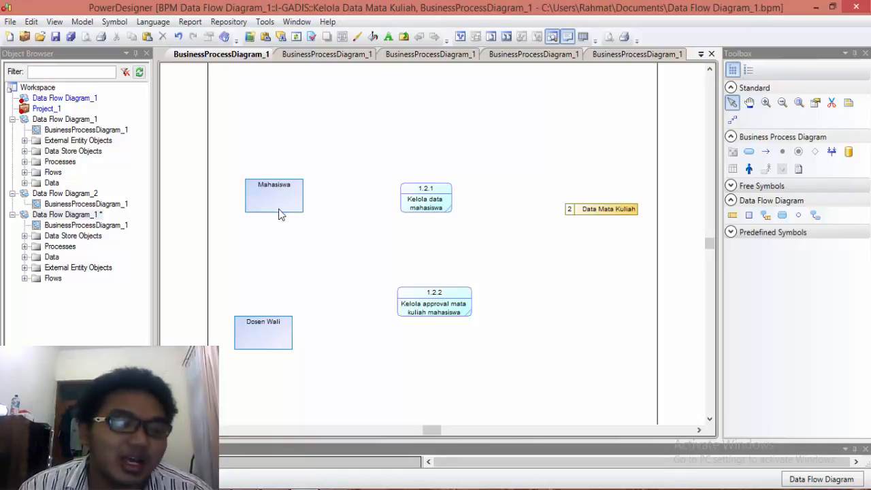
Step: Draw a flow from Mahasiswa to Kelola data mahasiswa and another from Kelola data mahasiswa to Dosen Wali
left_click(765, 151)
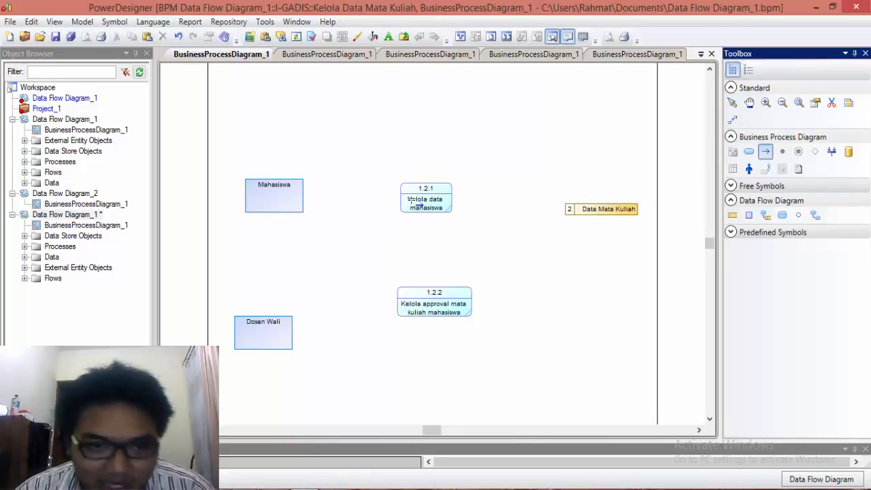
left_click_drag(267, 194, 423, 197)
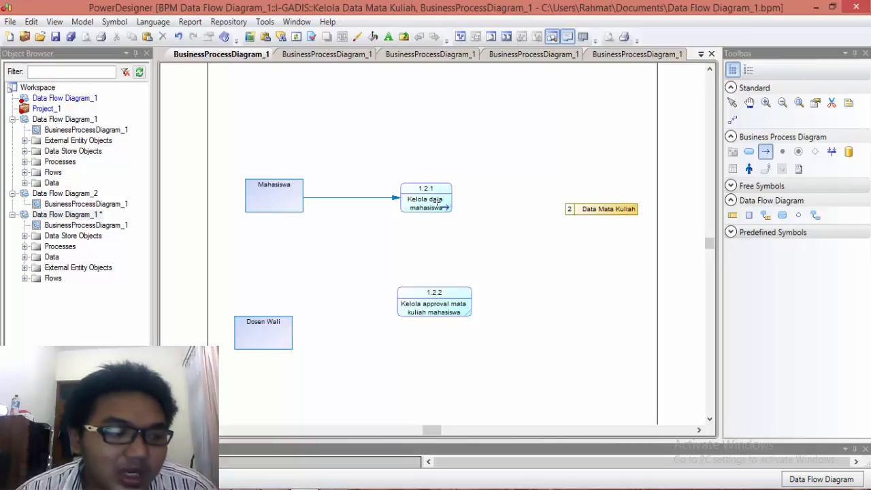
left_click_drag(389, 230, 282, 331)
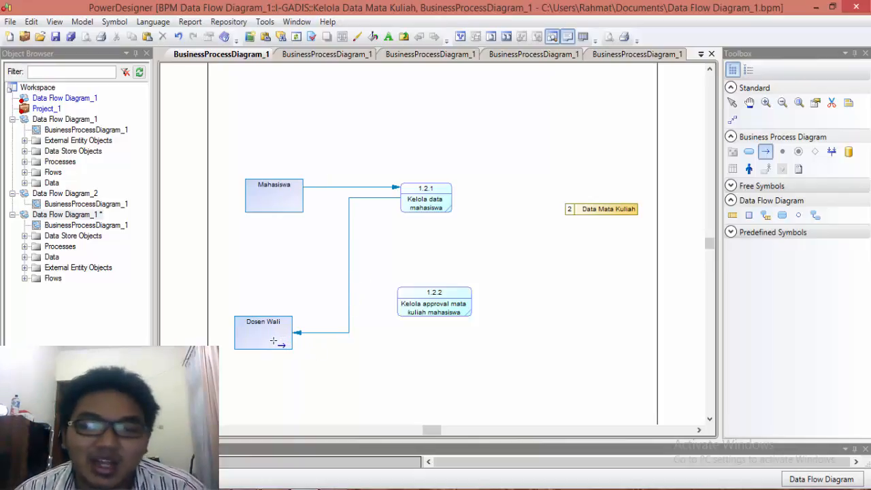
Step: Draw a flow from Dosen Wali to Kelola approval mata kuliah mahasiswa and another from that process to Mahasiswa
left_click_drag(273, 340, 439, 311)
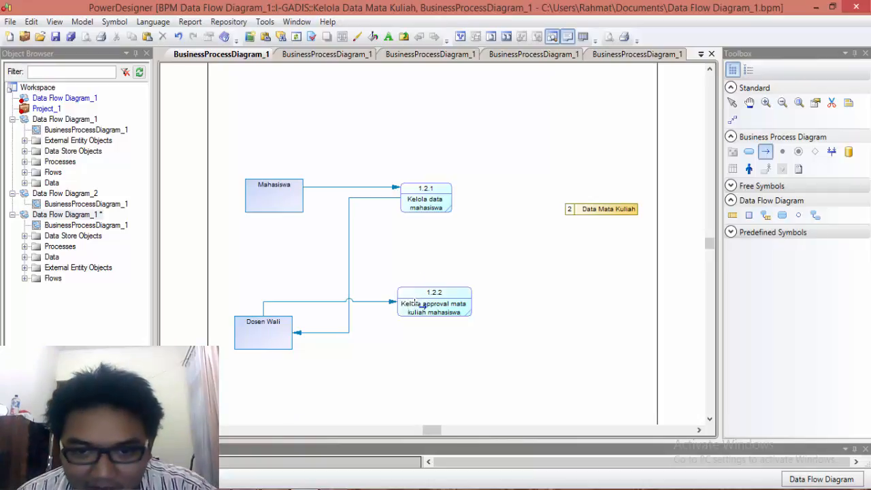
left_click_drag(301, 233, 267, 196)
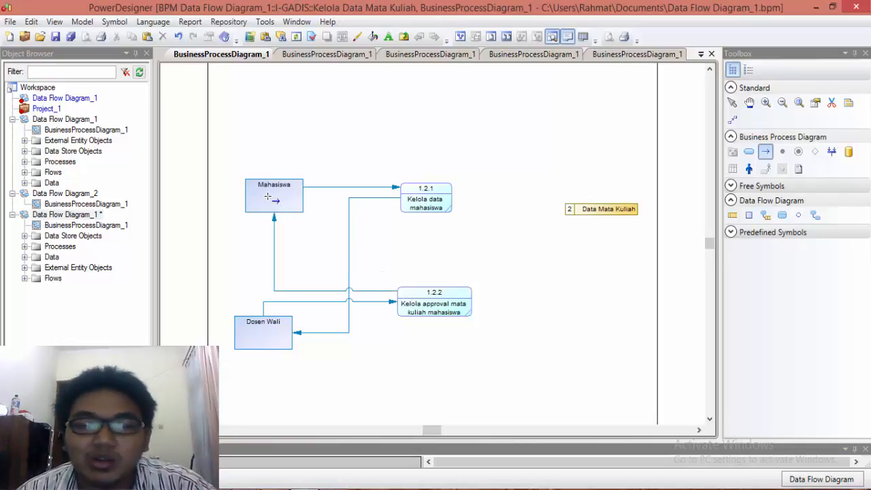
left_click(732, 102)
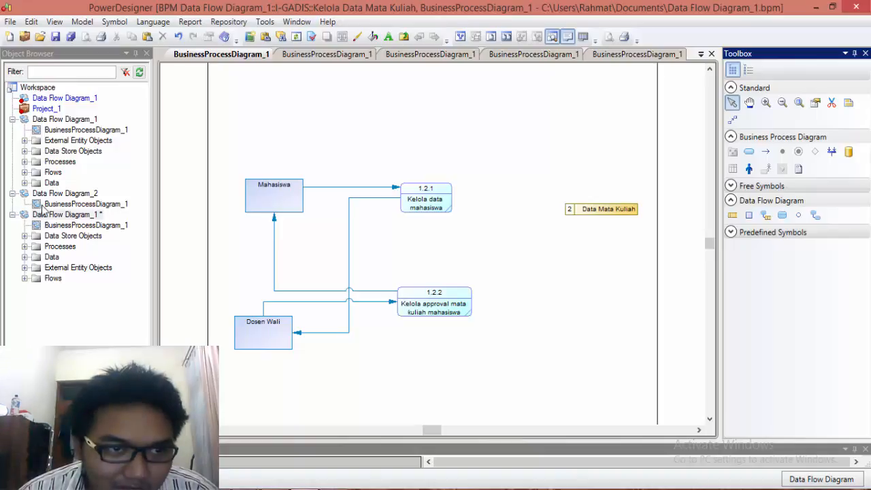
Step: Look through the I-GADIS process's flows in the model tree and the properties of the flow from Mahasiswa to Kelola data mahasiswa
left_click(26, 161)
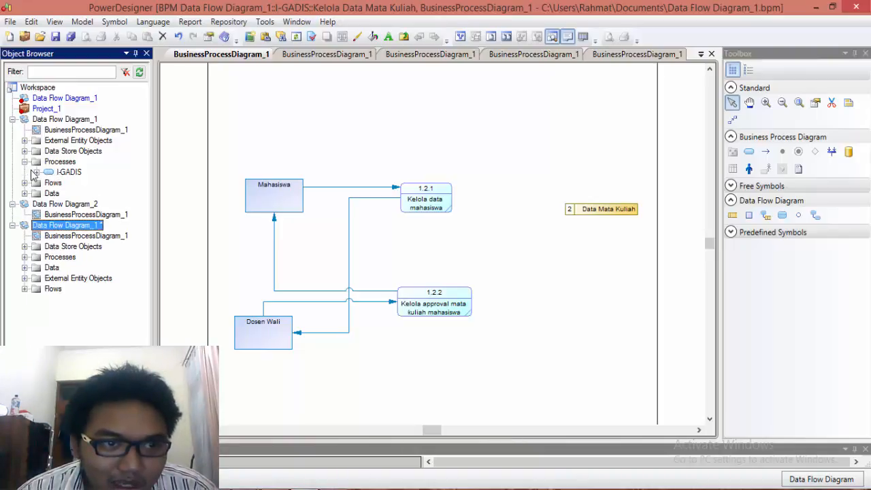
left_click(36, 172)
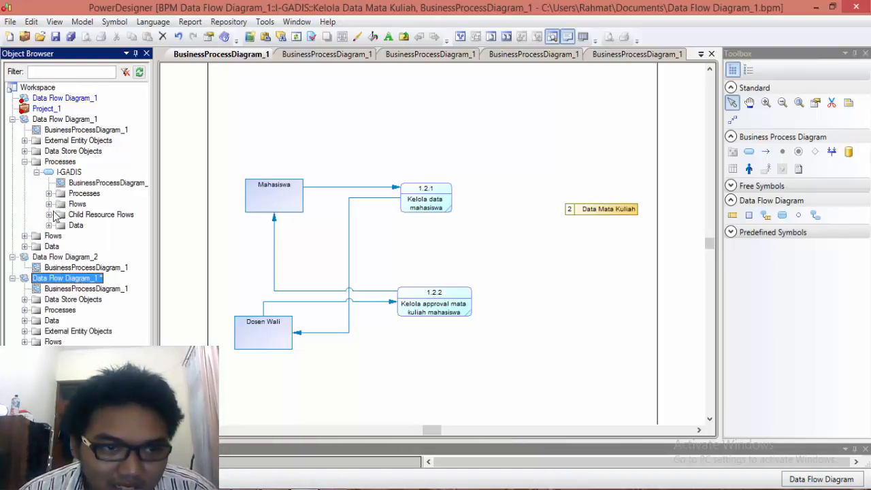
left_click(48, 204)
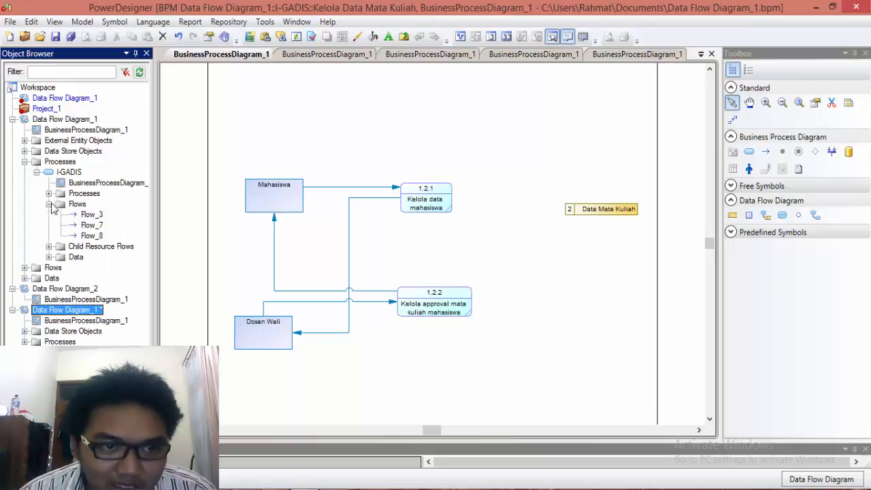
left_click(356, 188)
right_click(356, 188)
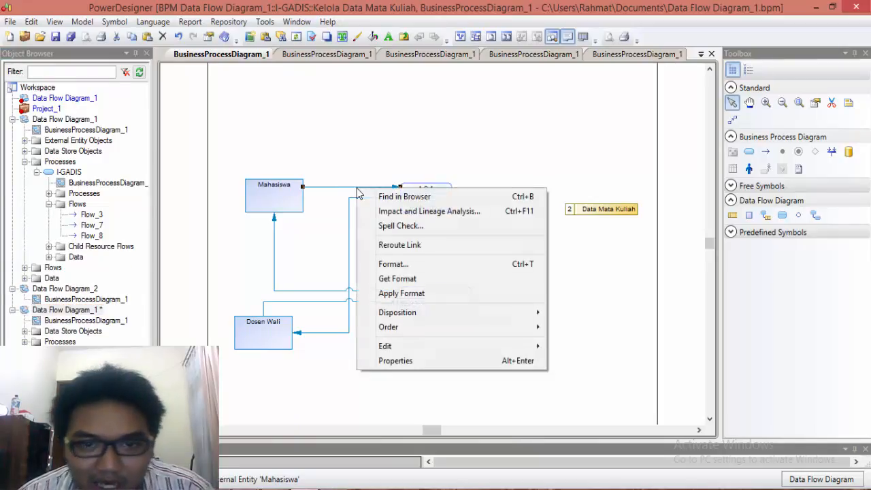
left_click(411, 361)
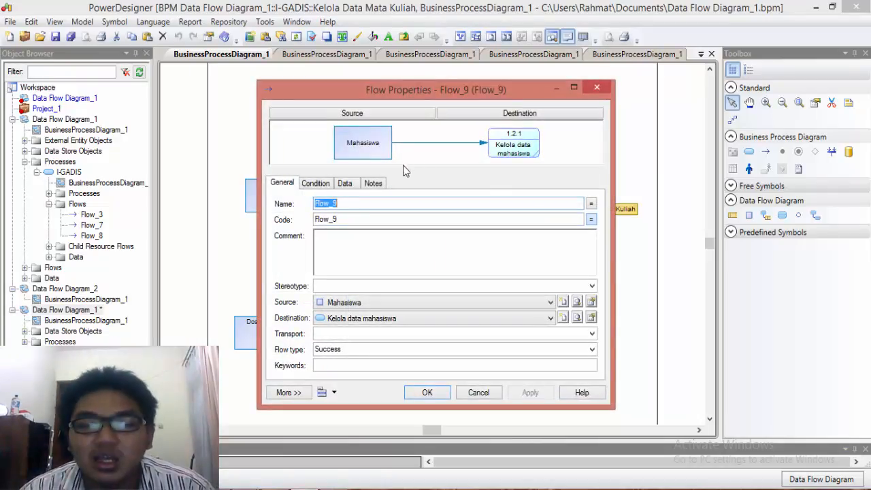
left_click(476, 394)
Step: Review the list of data items defined in the model
left_click(83, 22)
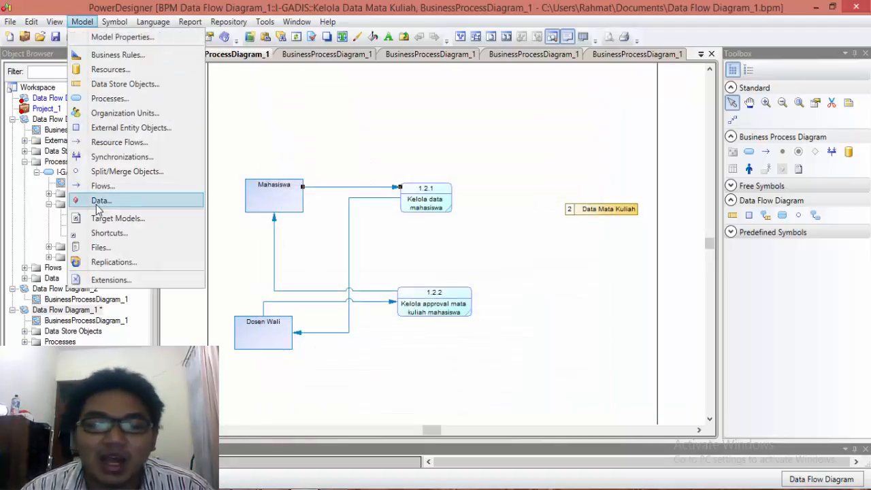
left_click(99, 201)
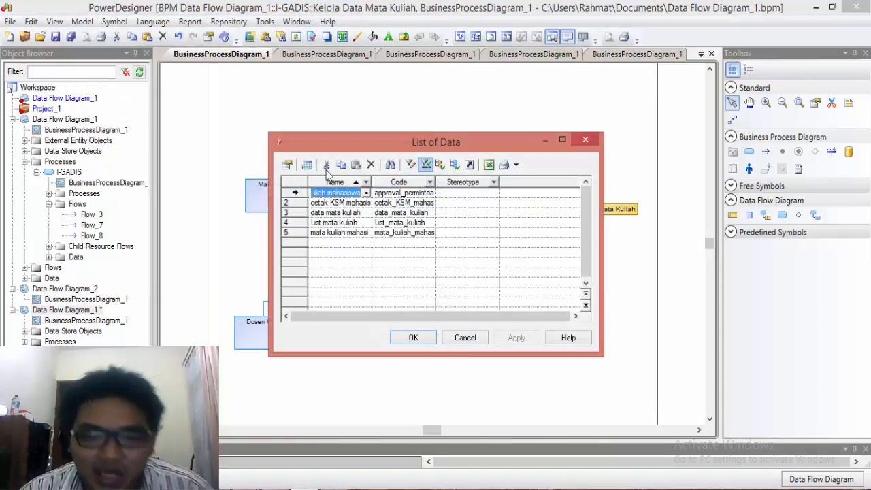
left_click(347, 204)
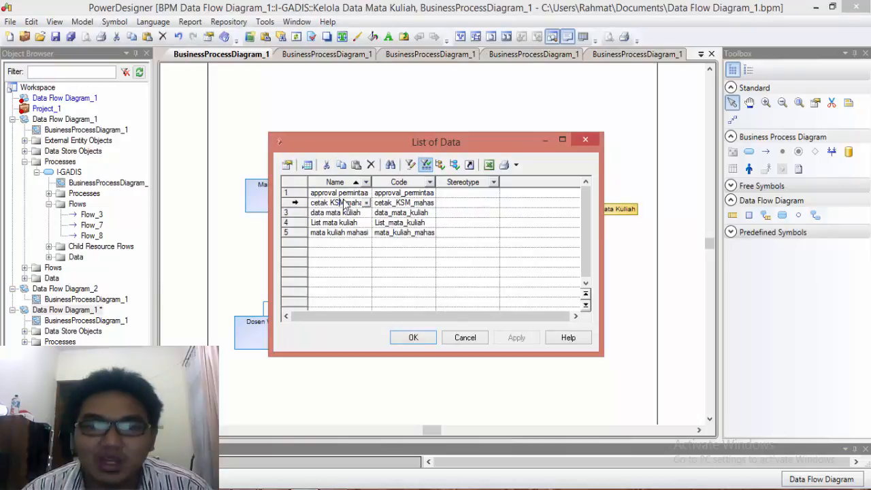
key("Down")
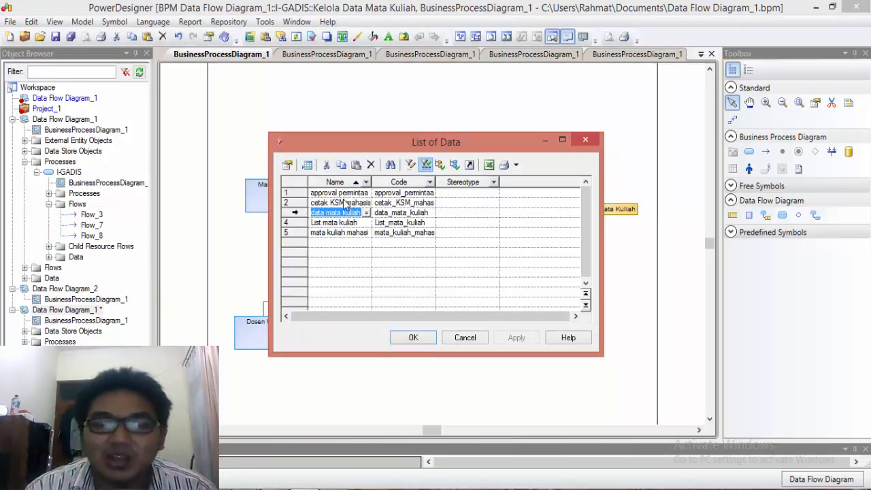
left_click(339, 233)
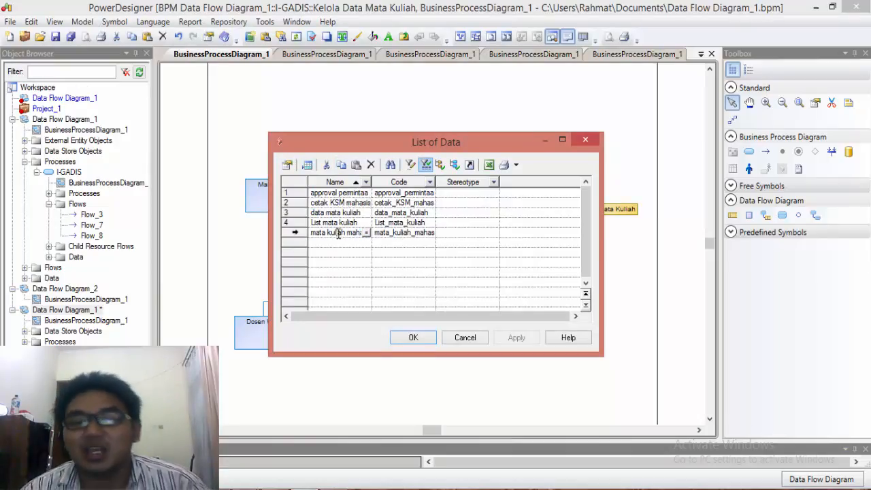
left_click(396, 340)
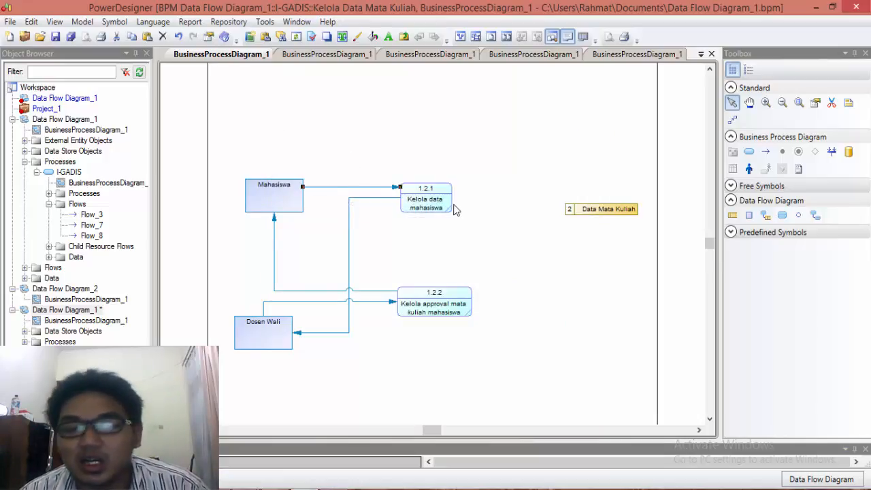
Step: Assign the data mata kuliah data item to the flow from Mahasiswa to Kelola data mahasiswa
right_click(365, 188)
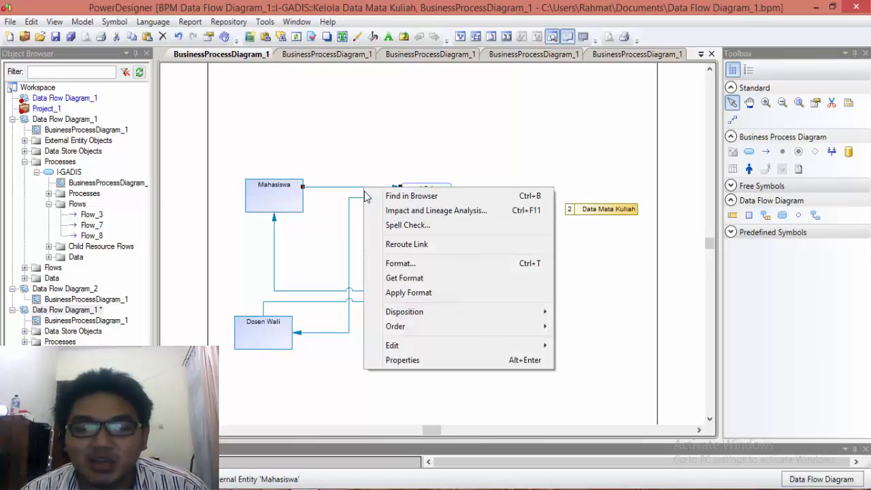
left_click(428, 361)
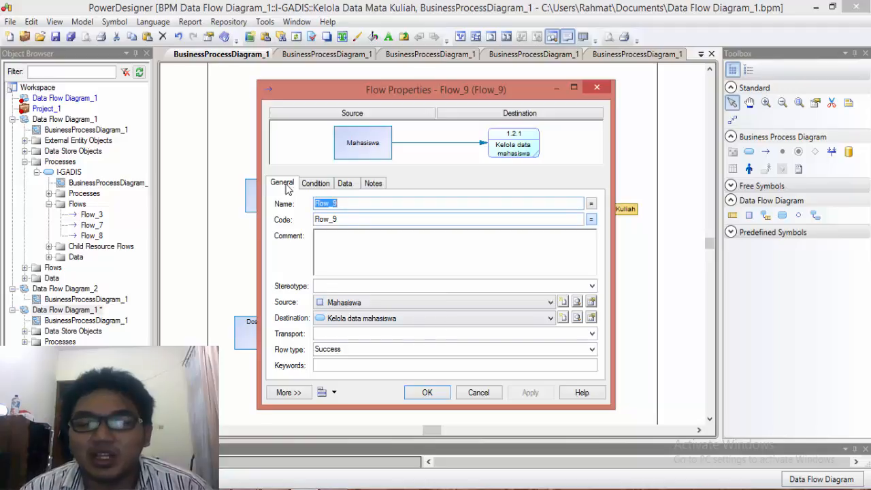
left_click(344, 184)
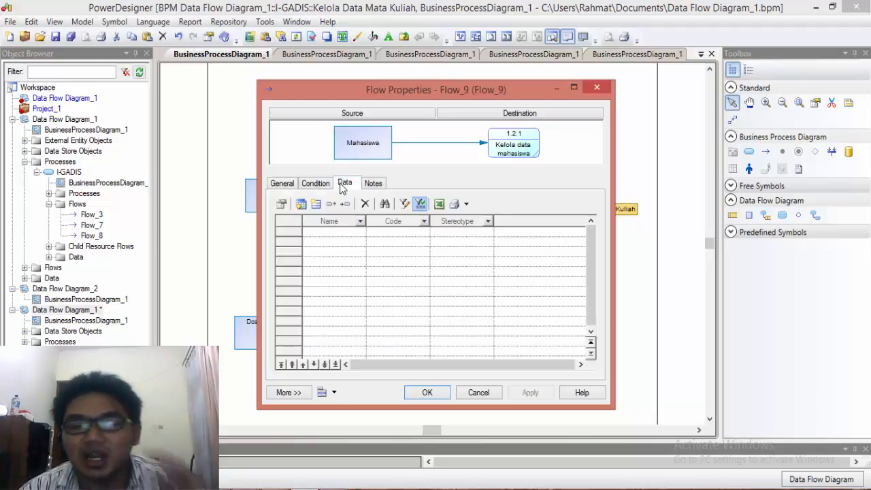
left_click(305, 205)
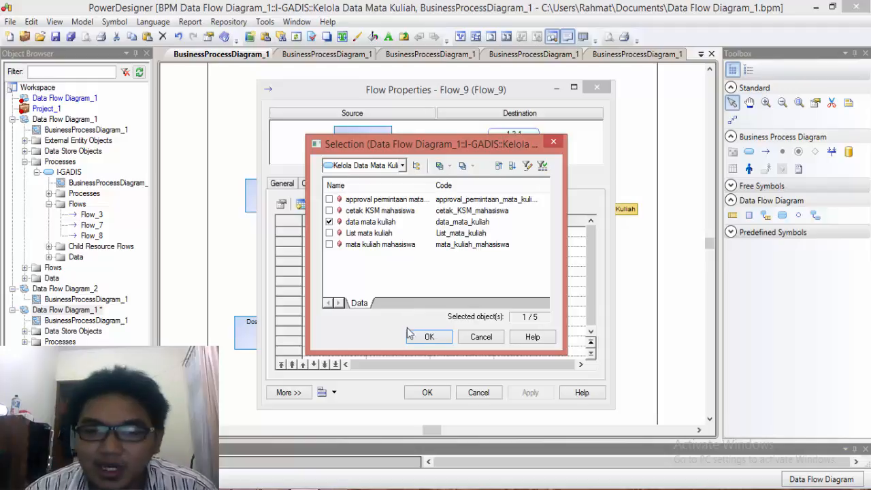
left_click(403, 166)
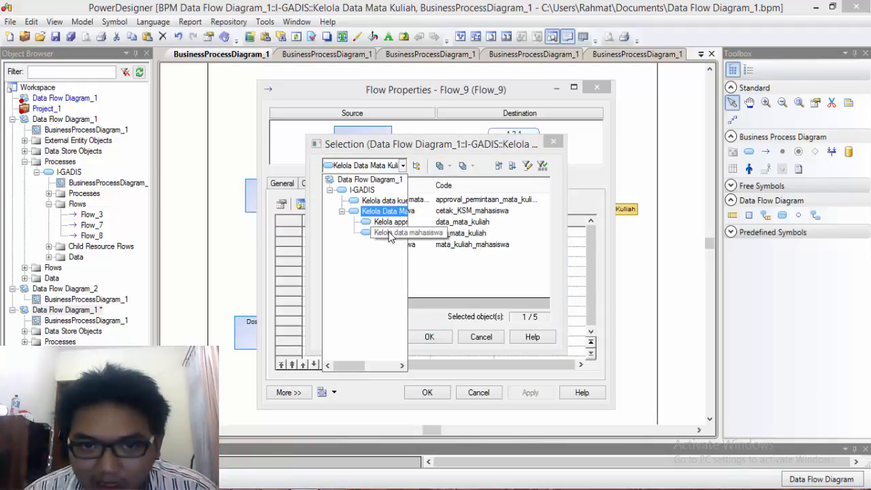
left_click(401, 166)
left_click(429, 338)
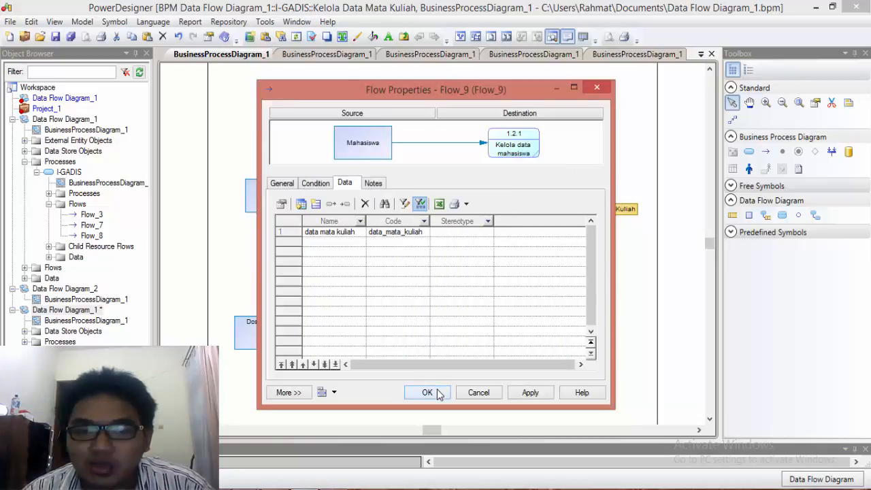
left_click(428, 393)
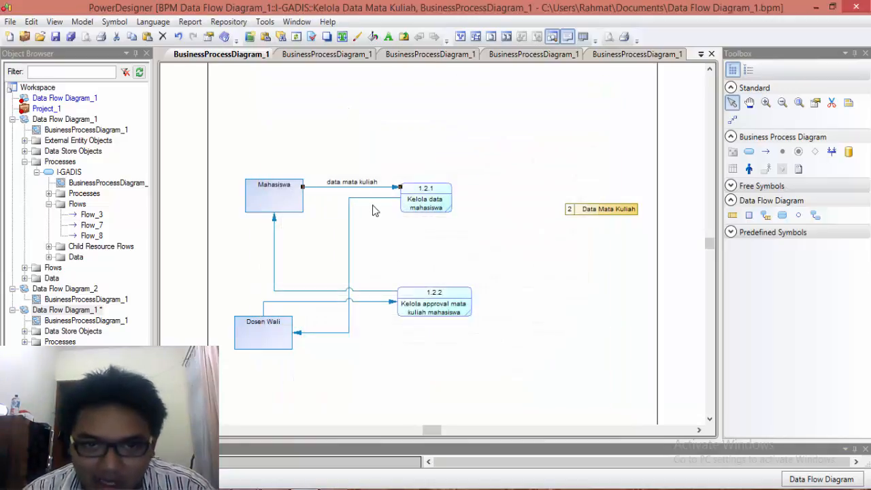
left_click(373, 211)
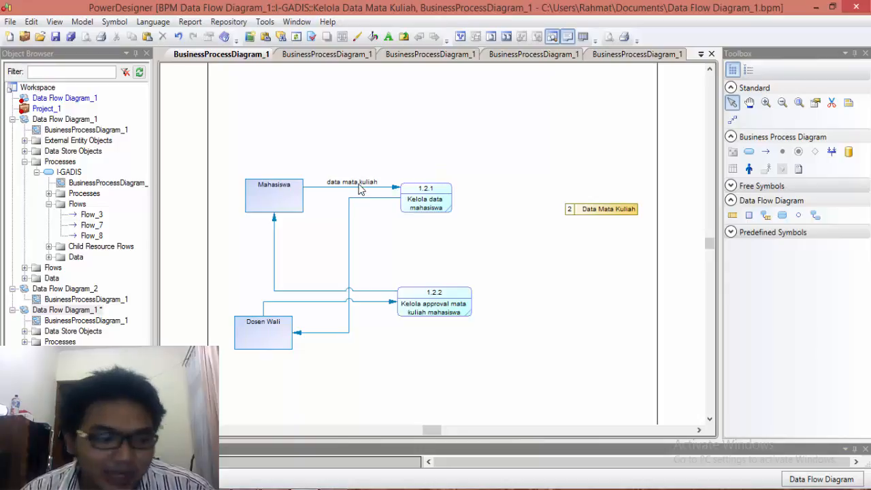
Step: Assign the List mata kuliah data item to the flow from Kelola data mahasiswa to Dosen Wali
left_click(350, 226)
right_click(350, 223)
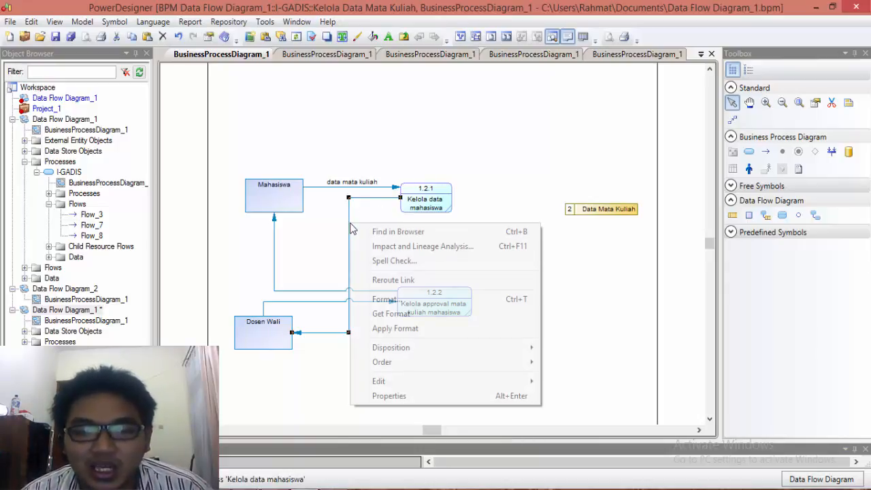
left_click(382, 396)
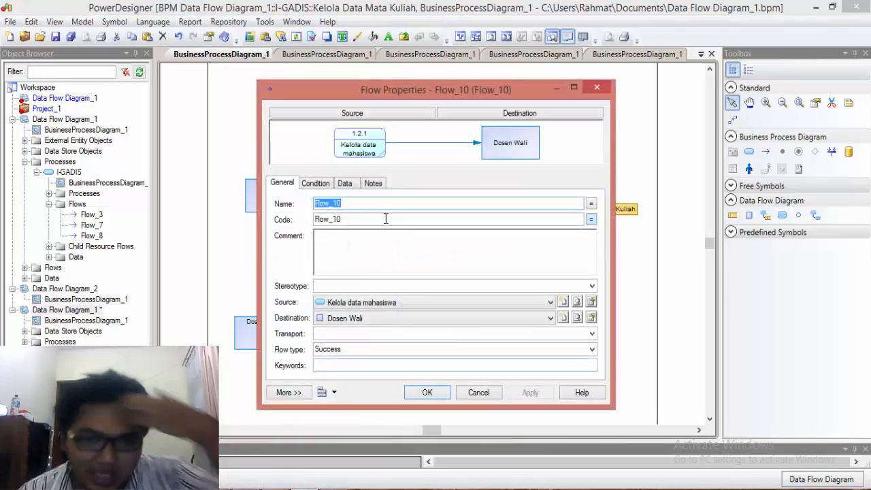
left_click(345, 183)
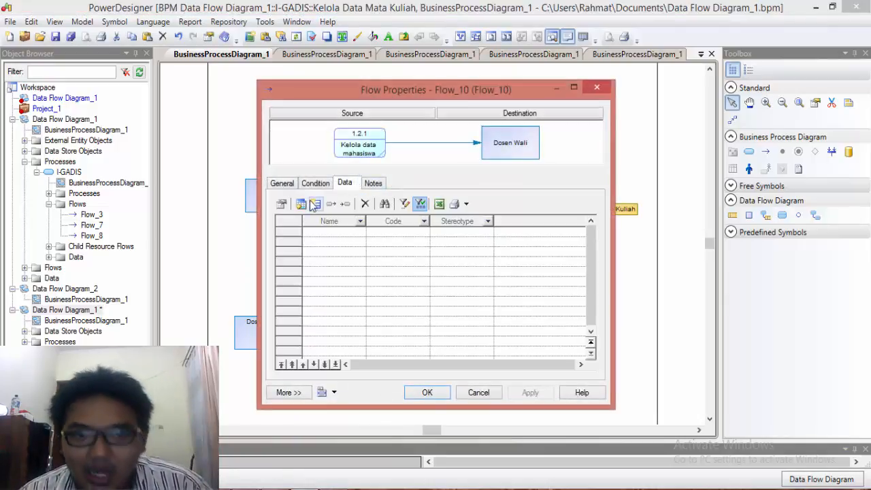
left_click(305, 205)
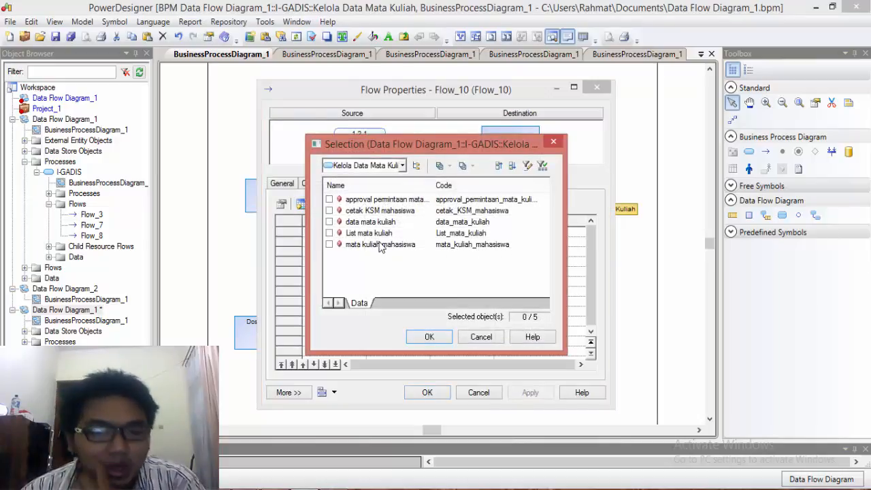
left_click(330, 233)
left_click(429, 337)
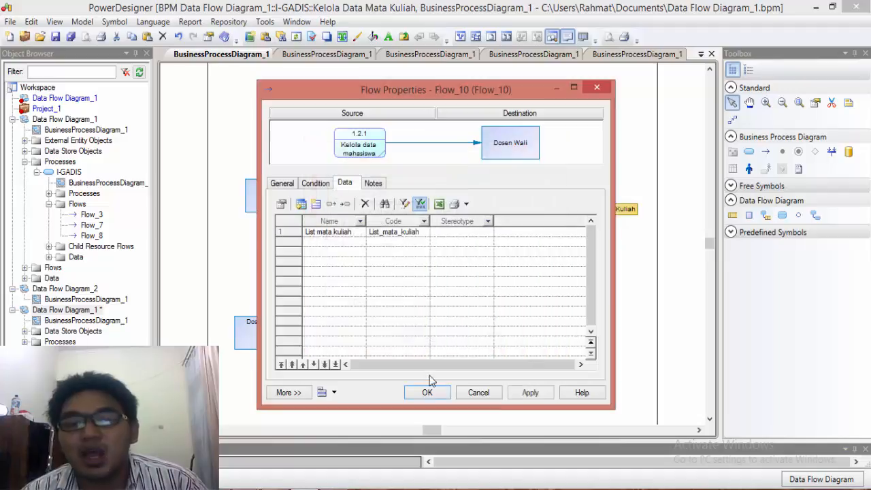
left_click(427, 393)
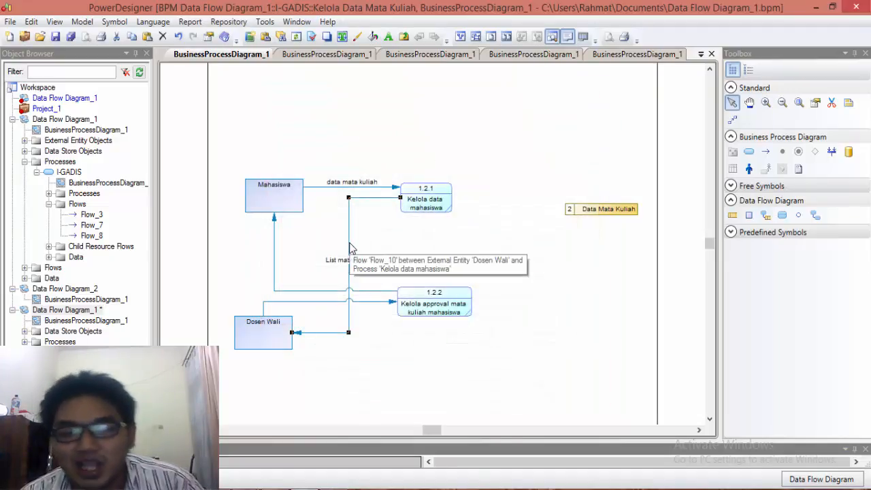
Step: Reroute the List mata kuliah flow along the left side of Mahasiswa and Dosen Wali, and move process 1.2.1 higher than Mahasiswa
left_click_drag(349, 247, 225, 243)
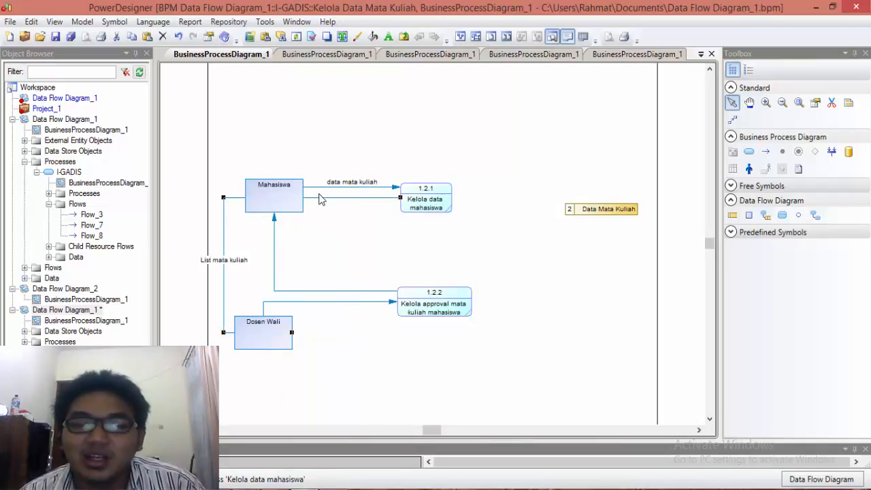
left_click(444, 212)
left_click_drag(444, 212, 456, 171)
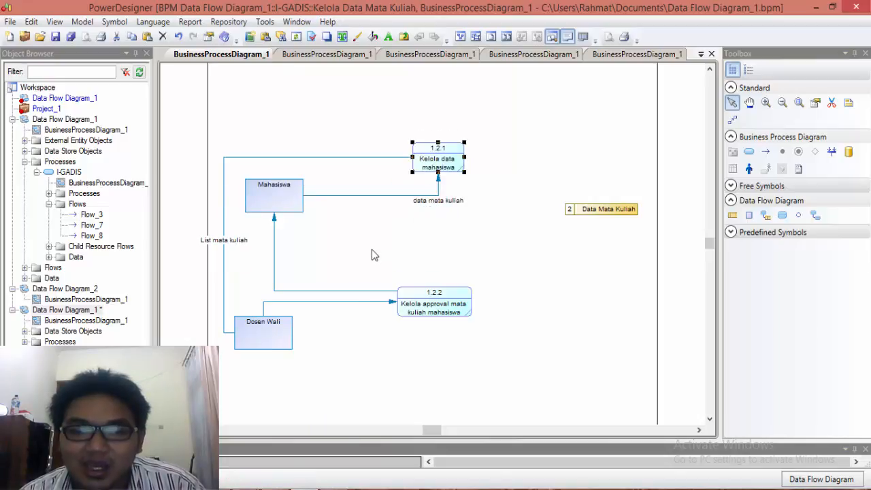
left_click(333, 236)
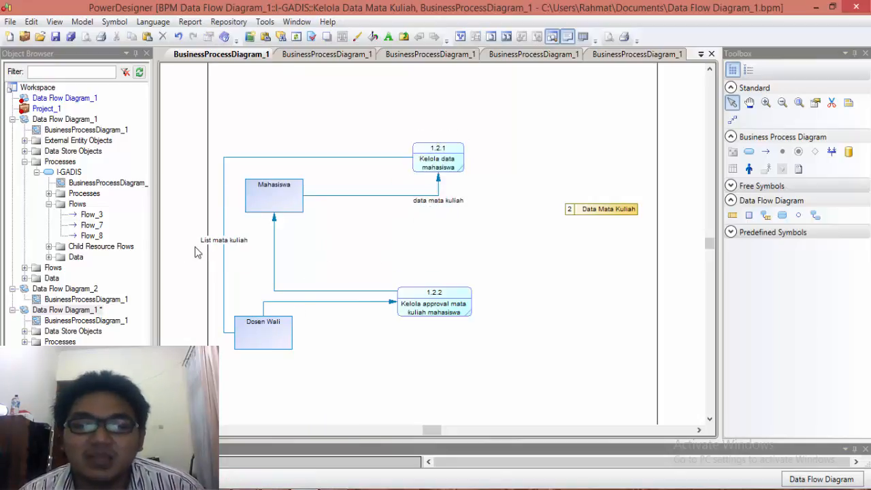
Step: Shift the List mata kuliah label slightly down and to the right along its flow
left_click_drag(222, 246, 234, 259)
left_click(328, 356)
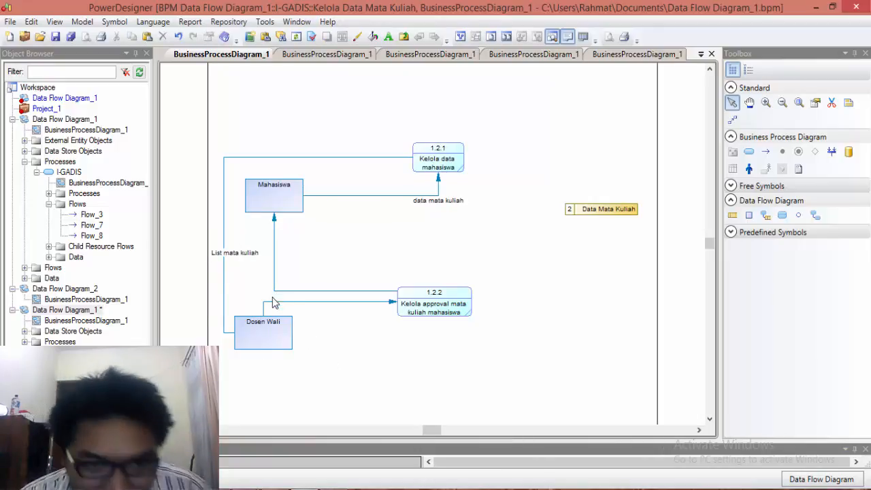
left_click(244, 335)
left_click(294, 340)
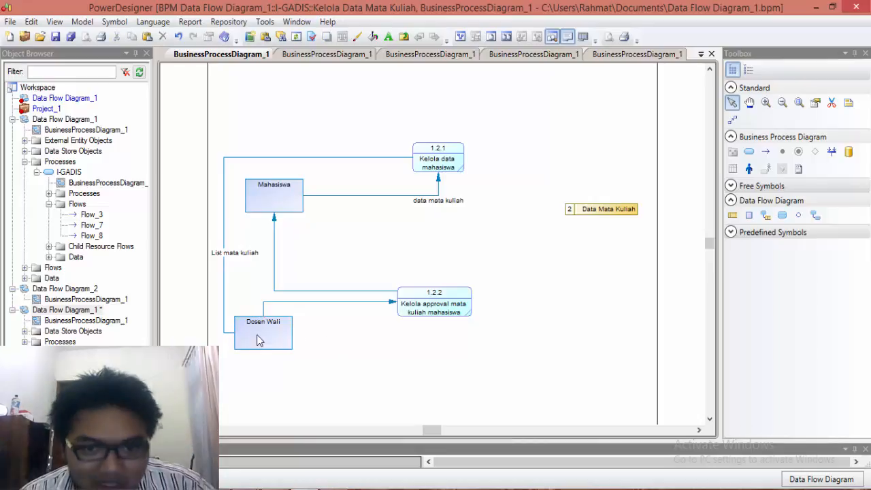
Step: Assign the approval permintaan mata kuliah mahasiswa data item to the flow from Dosen Wali to Kelola approval mata kuliah mahasiswa
left_click(343, 303)
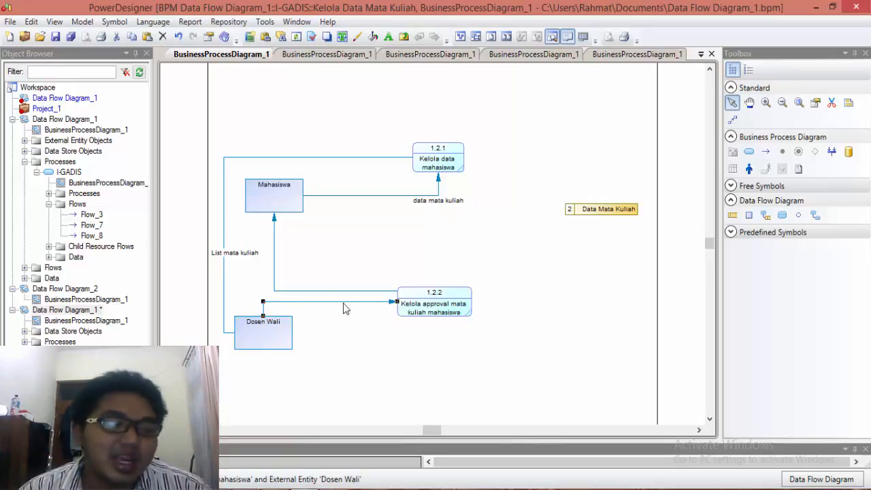
right_click(345, 306)
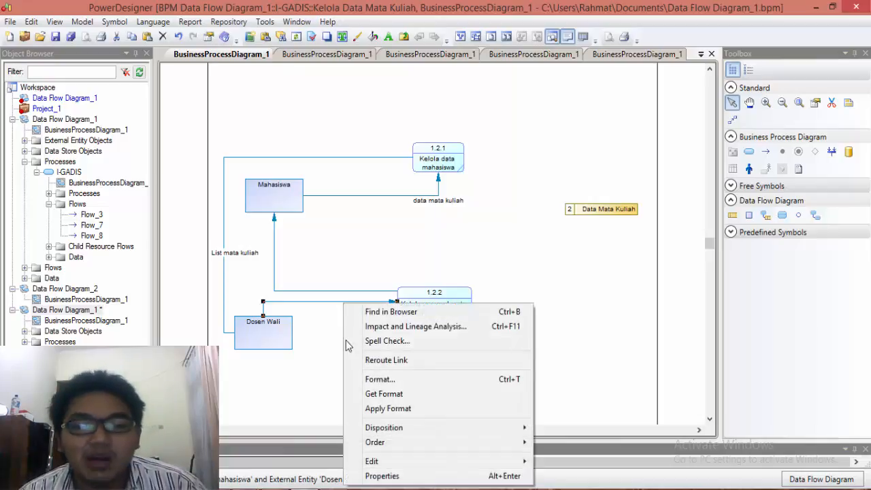
left_click(372, 478)
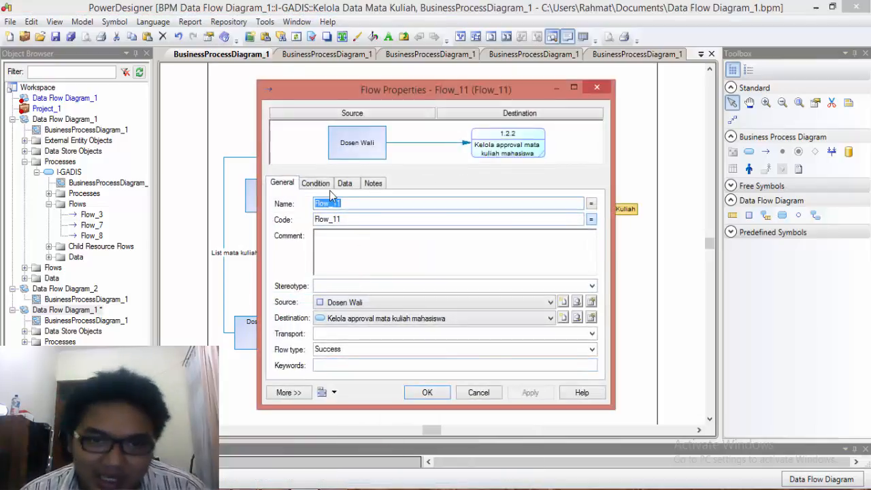
left_click(343, 184)
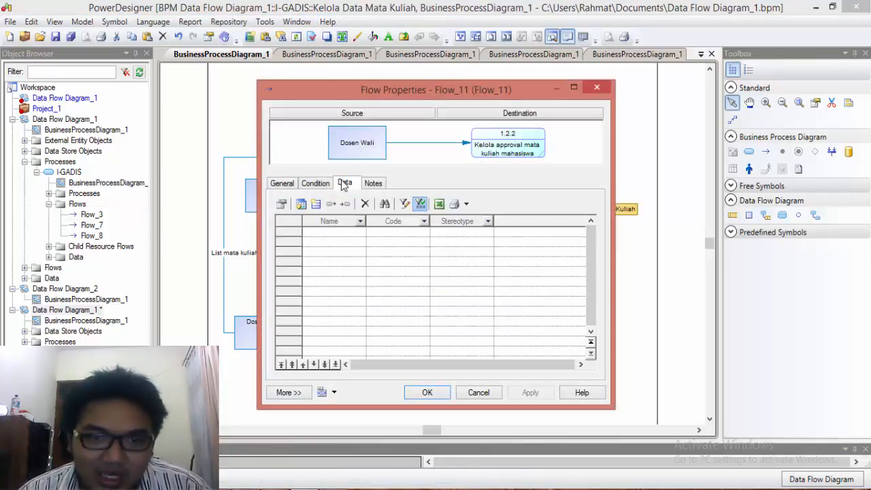
left_click(301, 205)
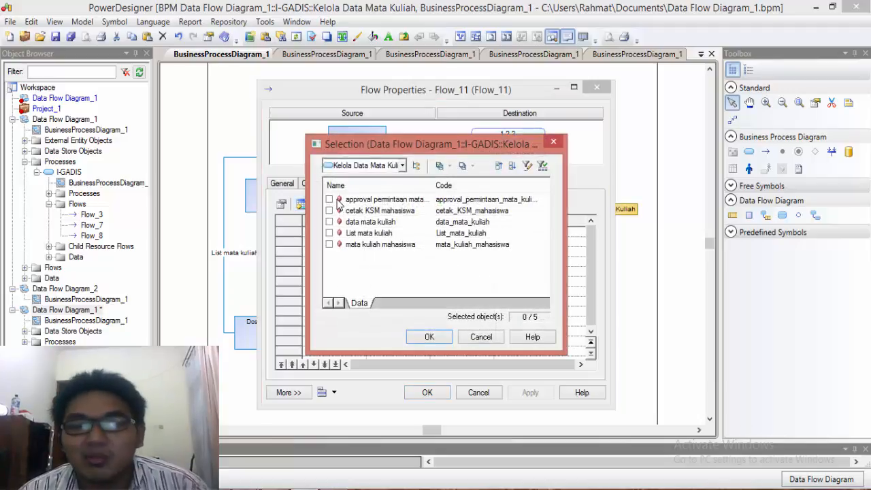
left_click(334, 203)
left_click(330, 200)
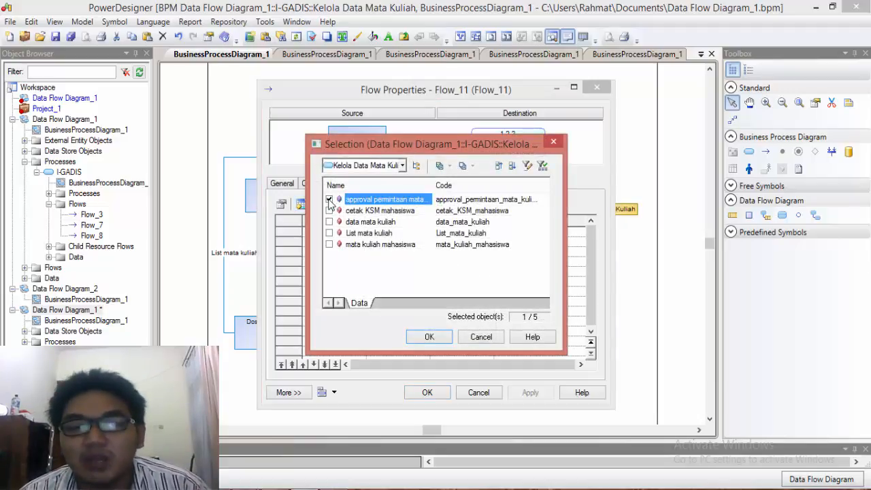
left_click(427, 338)
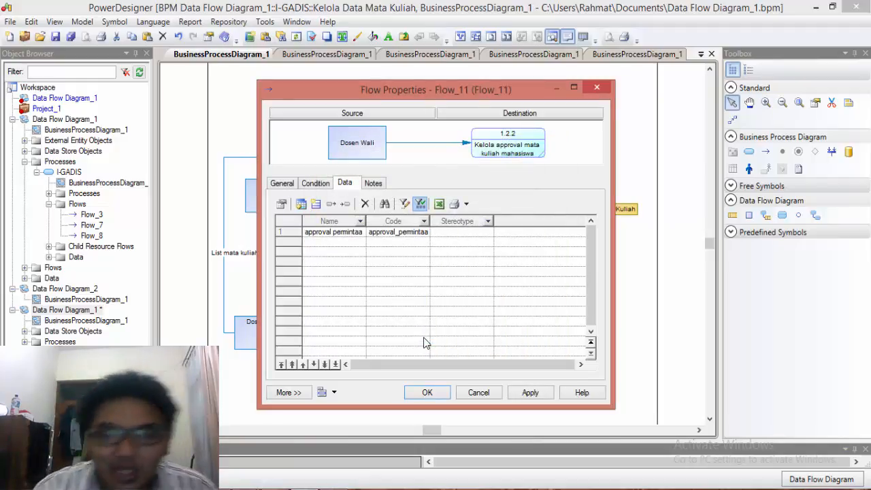
left_click(427, 393)
Step: Place the approval label beneath its flow and move process 1.2.2 farther right, with its flow to Mahasiswa rerouted below the data mata kuliah label
left_click_drag(276, 306, 355, 316)
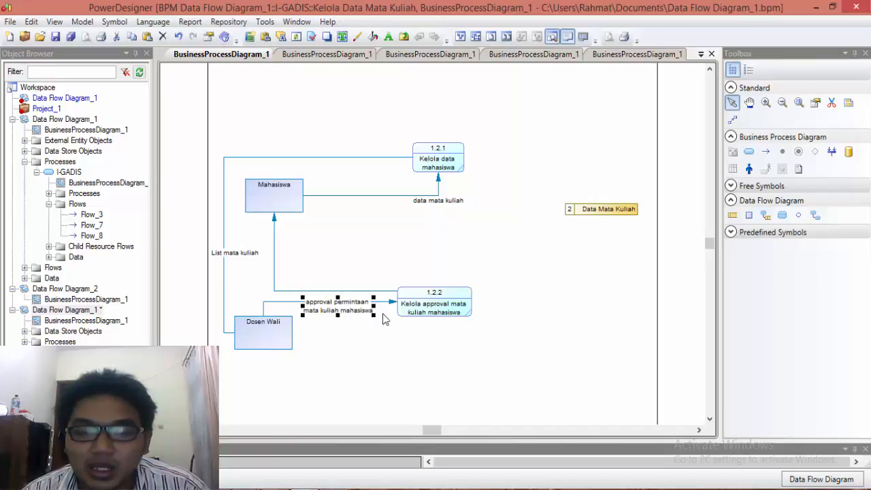
left_click_drag(429, 300, 497, 298)
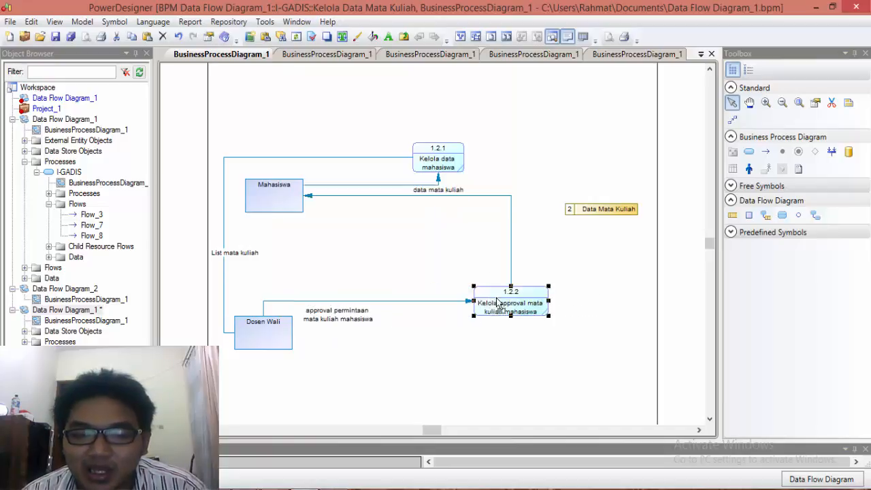
left_click_drag(490, 197, 485, 221)
left_click(409, 249)
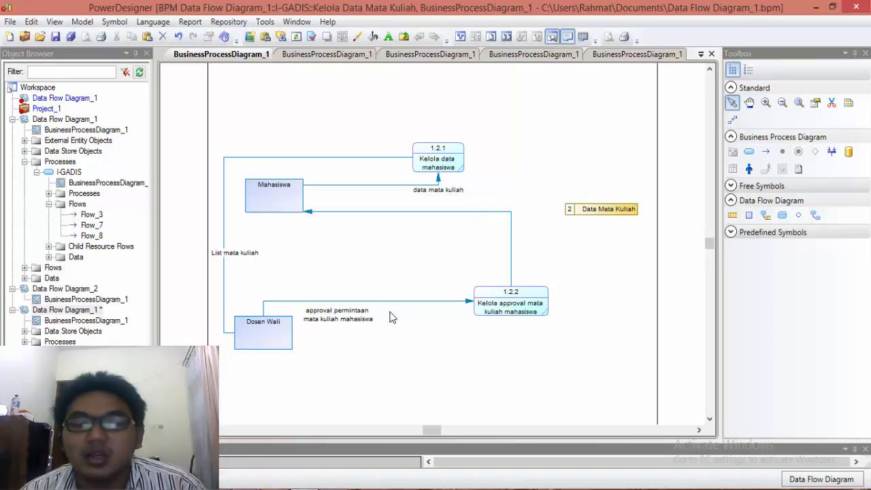
Step: Place the approval permintaan mata kuliah mahasiswa label directly on its flow from Dosen Wali
left_click_drag(320, 319, 337, 307)
left_click(366, 331)
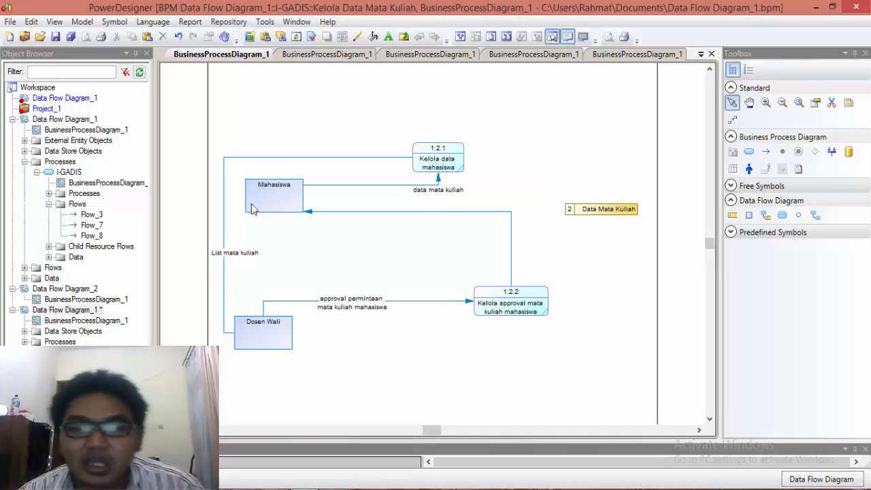
Step: Assign the cetak KSM mahasiswa data item to the flow from process 1.2.2 to Mahasiswa, and place its label midway along the horizontal segment
left_click(447, 211)
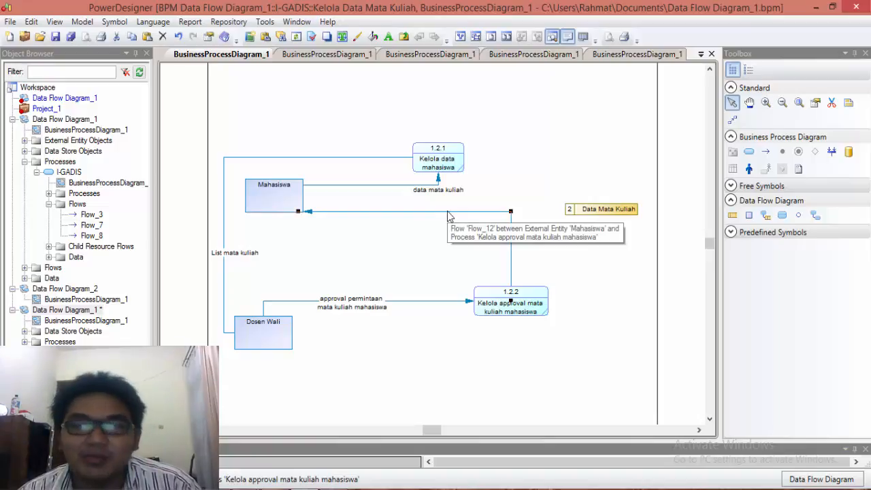
right_click(448, 215)
left_click(457, 386)
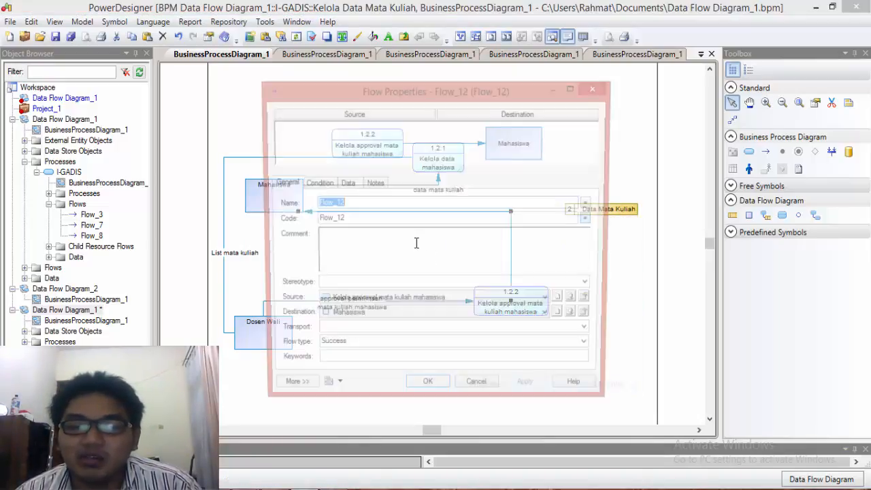
left_click(344, 184)
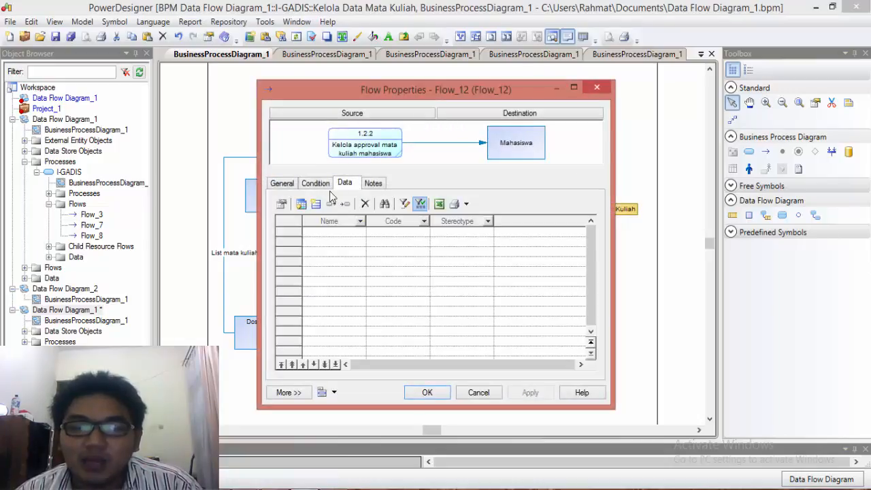
left_click(301, 204)
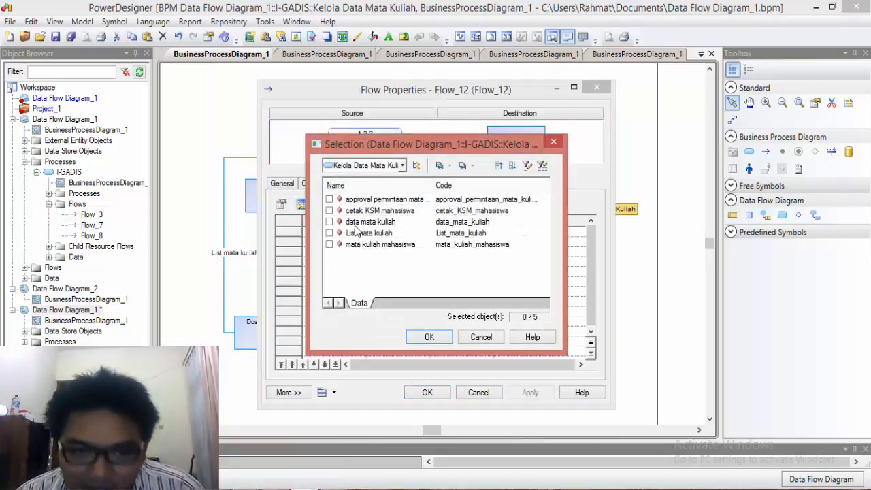
left_click(334, 213)
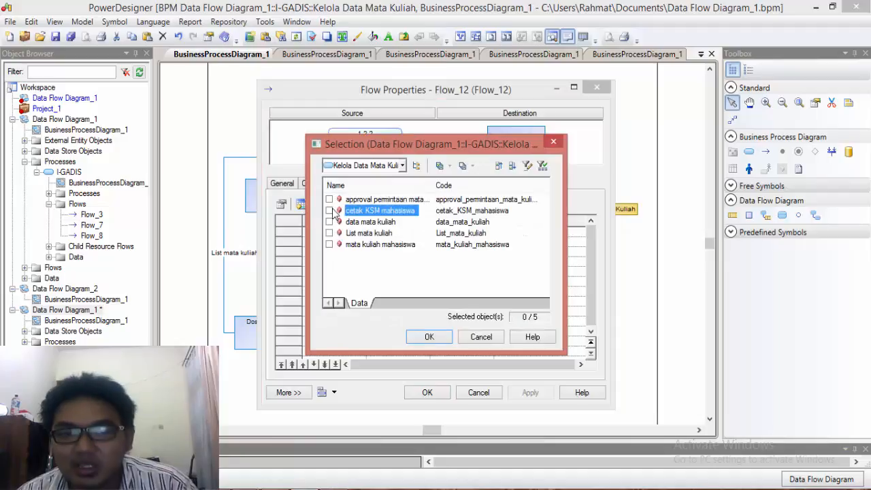
left_click(429, 337)
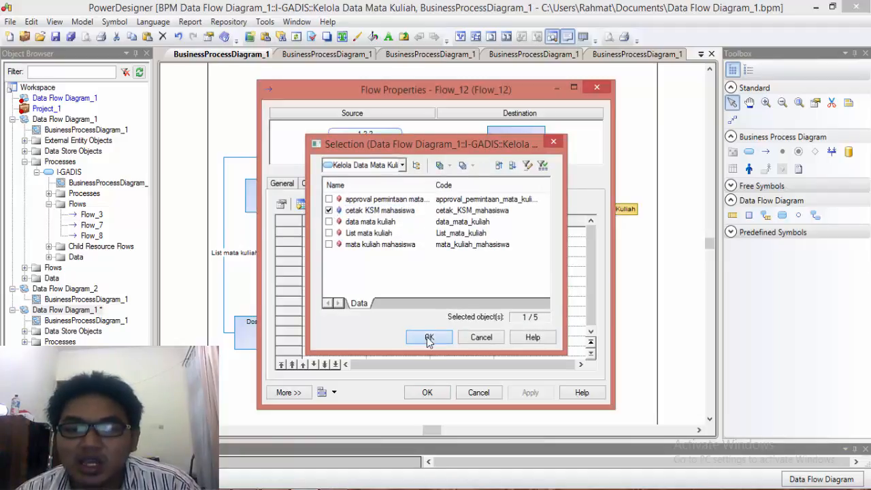
left_click(425, 393)
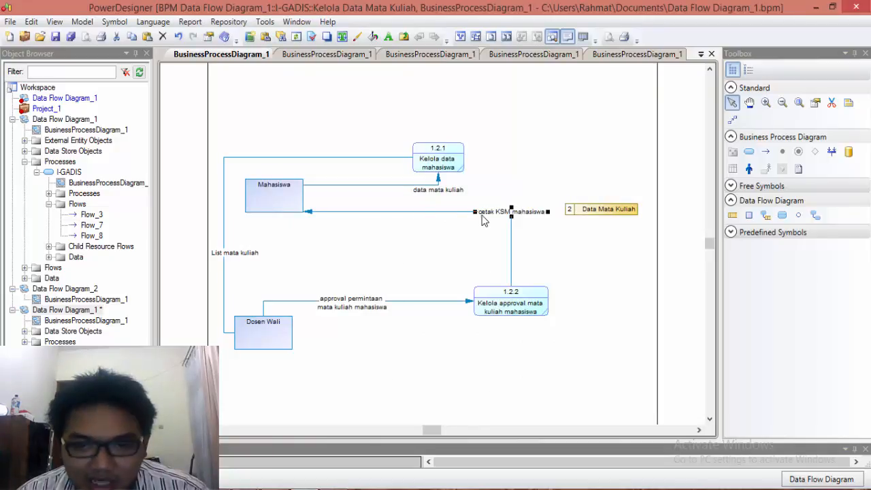
left_click_drag(512, 212, 392, 218)
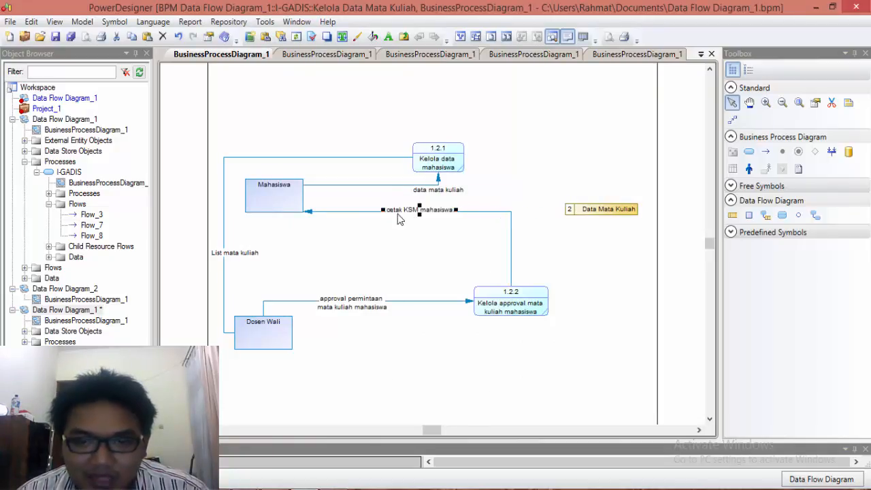
left_click(590, 256)
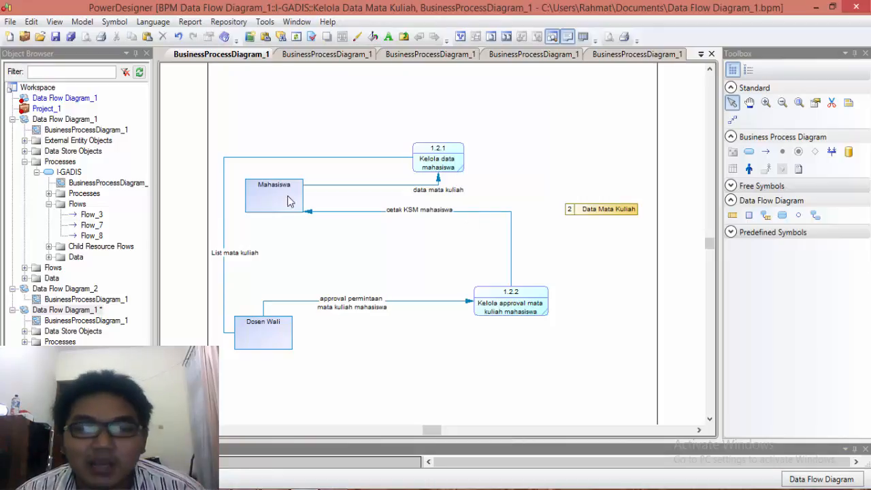
Step: Check the parent I-GADIS diagram, and draw flows from the Data Mata Kuliah store to processes 1.2.1 and 1.2.2
left_click(326, 54)
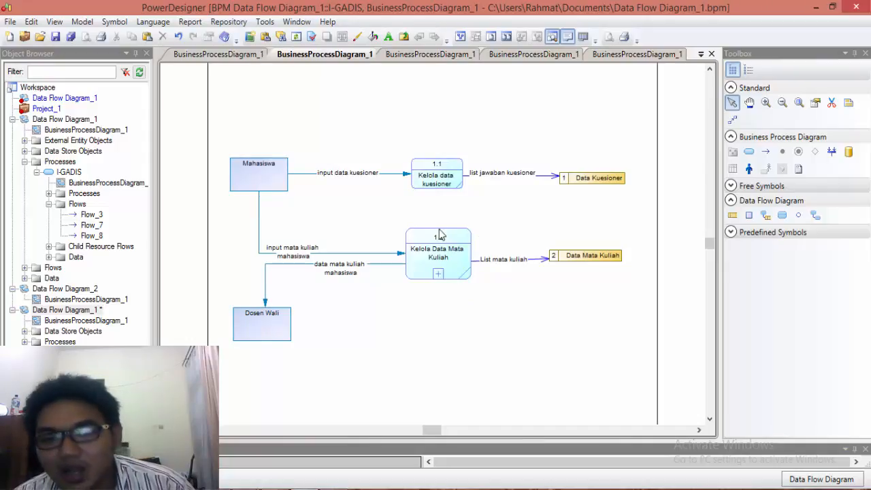
left_click(219, 54)
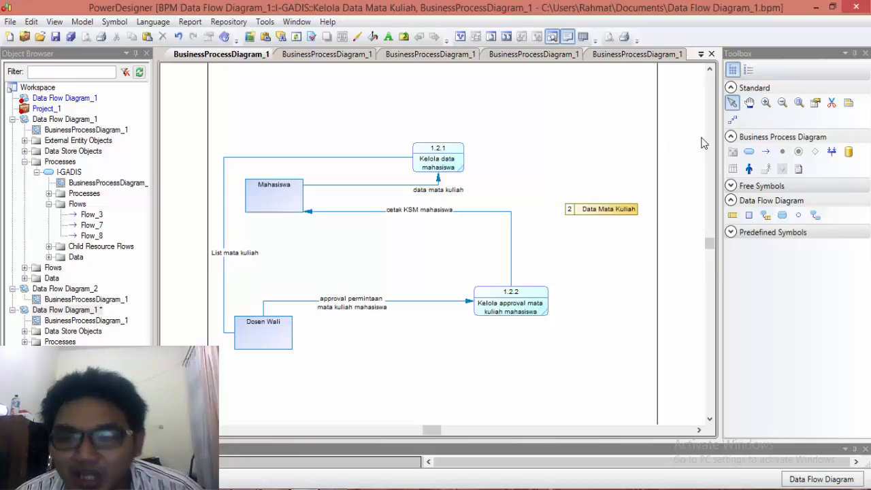
left_click(766, 151)
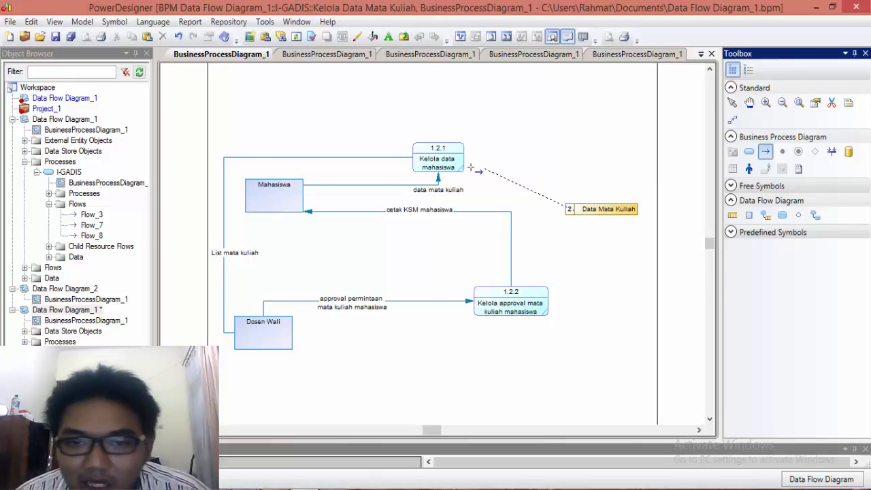
mouse_move(454, 166)
left_mouse_down()
mouse_move(575, 218)
mouse_move(545, 300)
left_mouse_up()
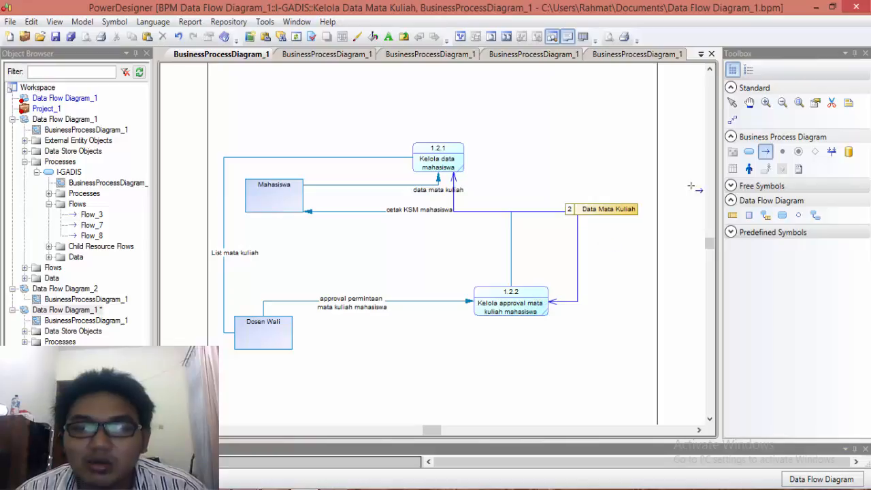
left_click(732, 104)
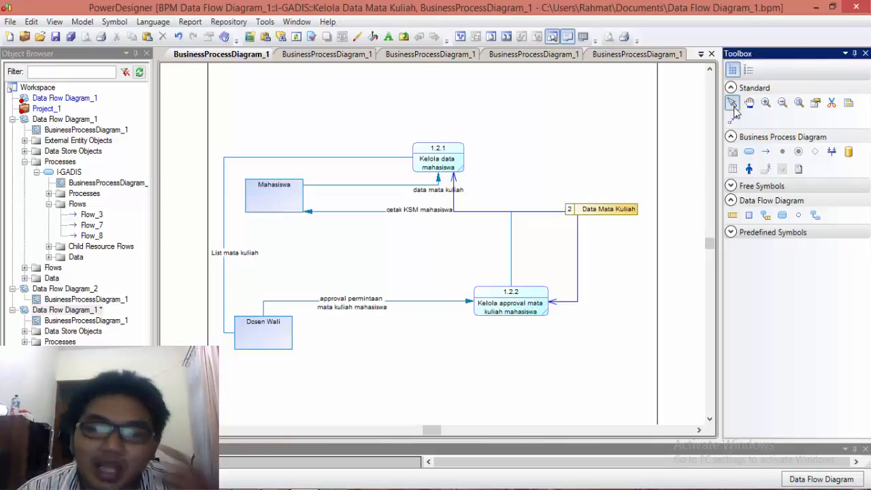
Step: Reroute the flow from Data Mata Kuliah to Kelola data mahasiswa as a diagonal line clear of the cetak KSM mahasiswa flow
left_click(525, 211)
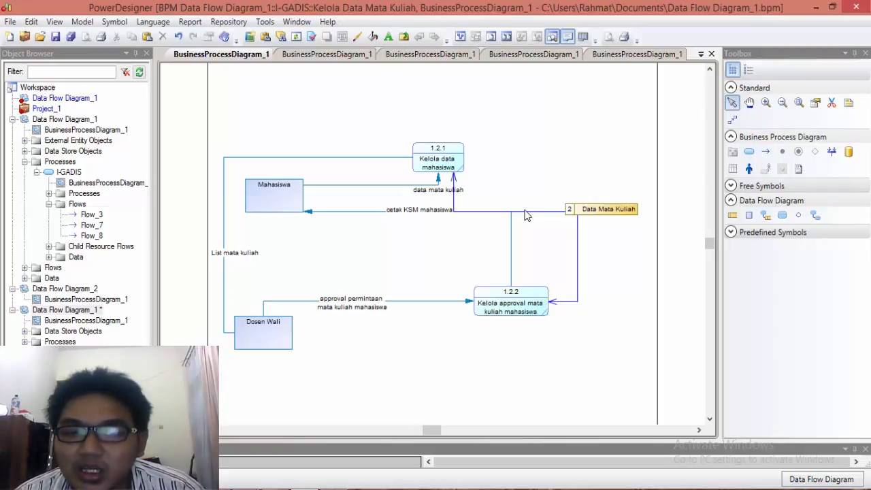
left_click_drag(525, 211, 540, 190)
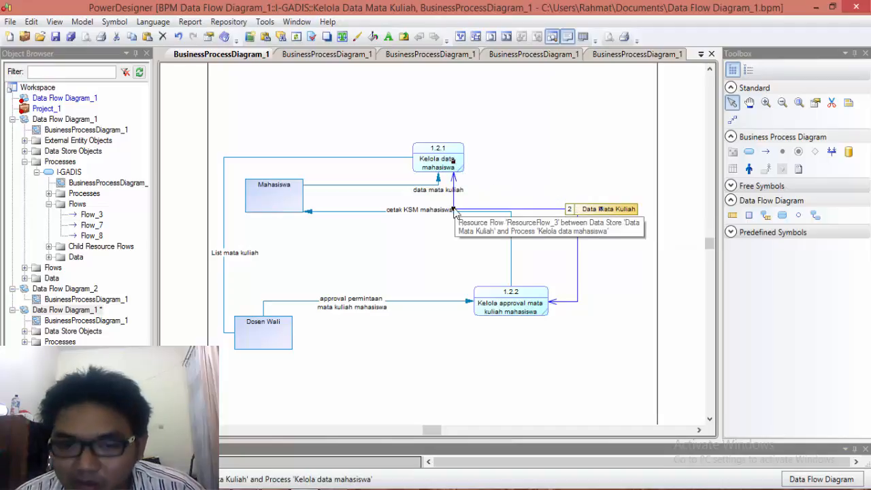
left_click_drag(453, 209, 512, 180)
left_click(518, 200)
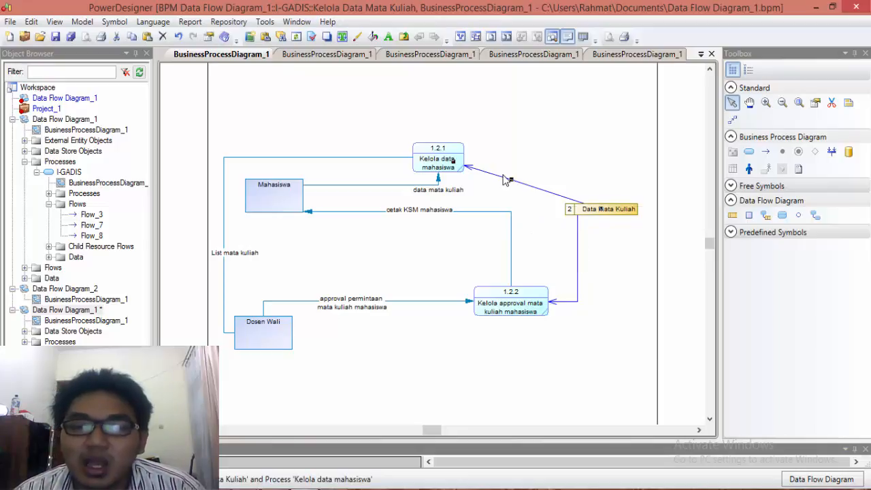
Step: Assign the mata kuliah mahasiswa data item to the flow from Data Mata Kuliah to Kelola data mahasiswa
right_click(502, 178)
left_click(544, 347)
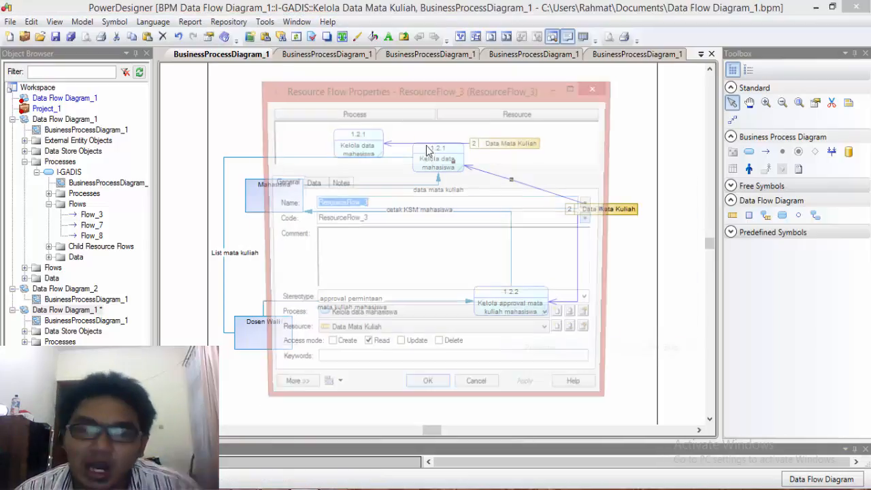
left_click(323, 183)
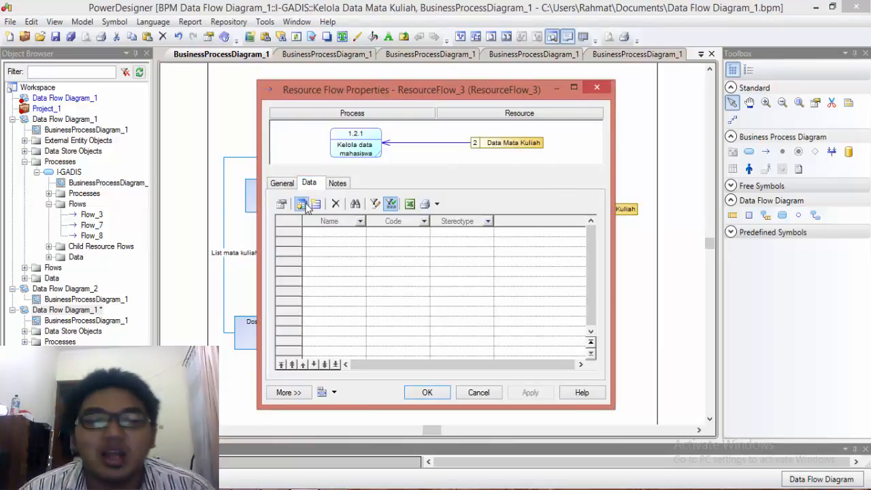
left_click(301, 204)
left_click(330, 244)
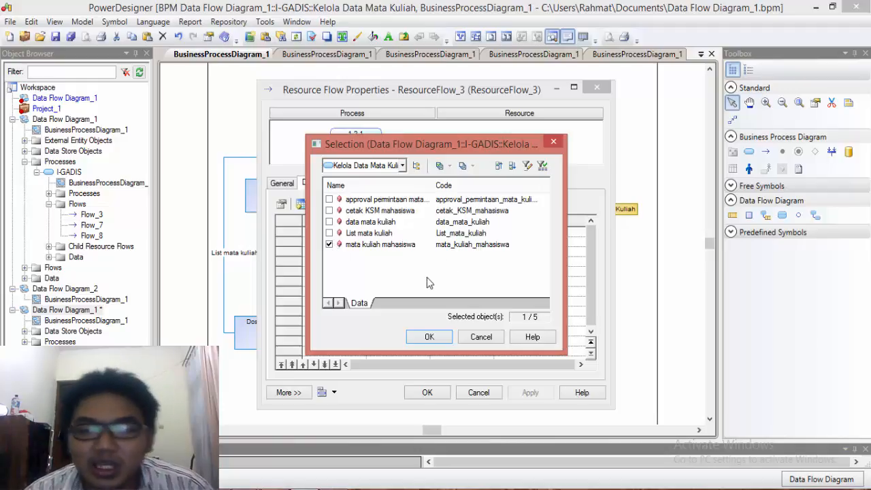
left_click(441, 342)
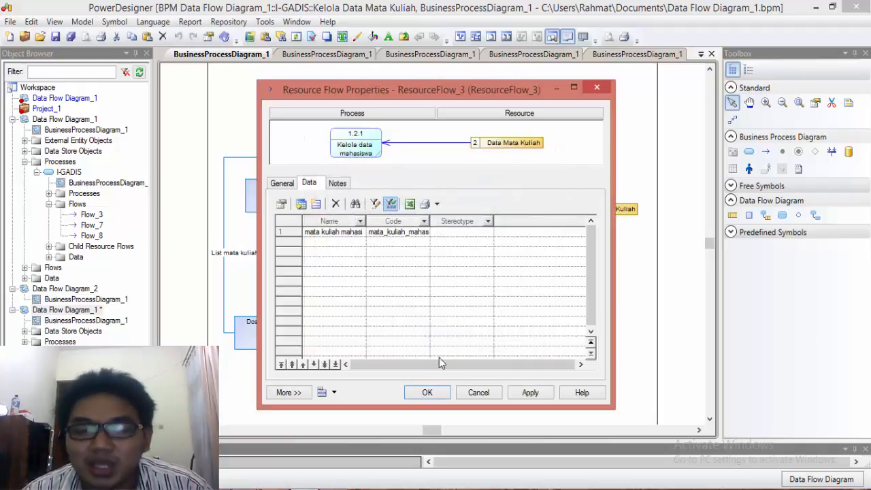
left_click(429, 393)
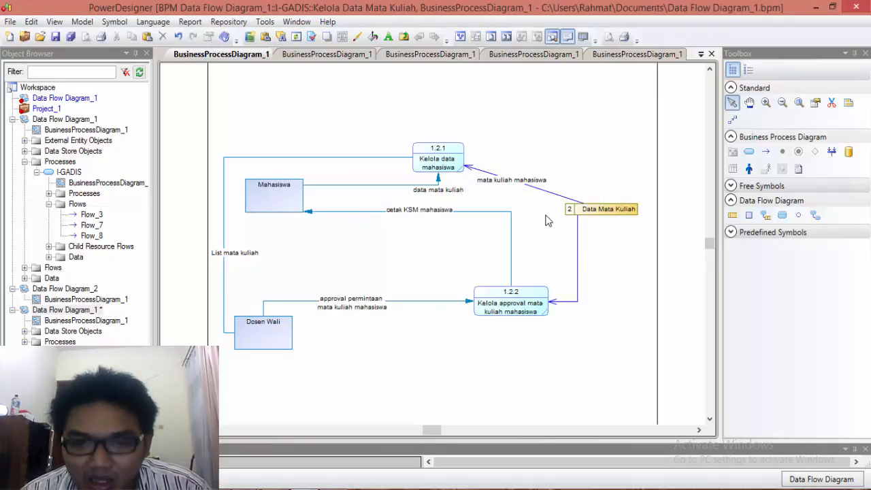
Step: Assign the List mata kuliah data item to the flow from Data Mata Kuliah to process 1.2.2, and place its label midway along the vertical segment
right_click(578, 278)
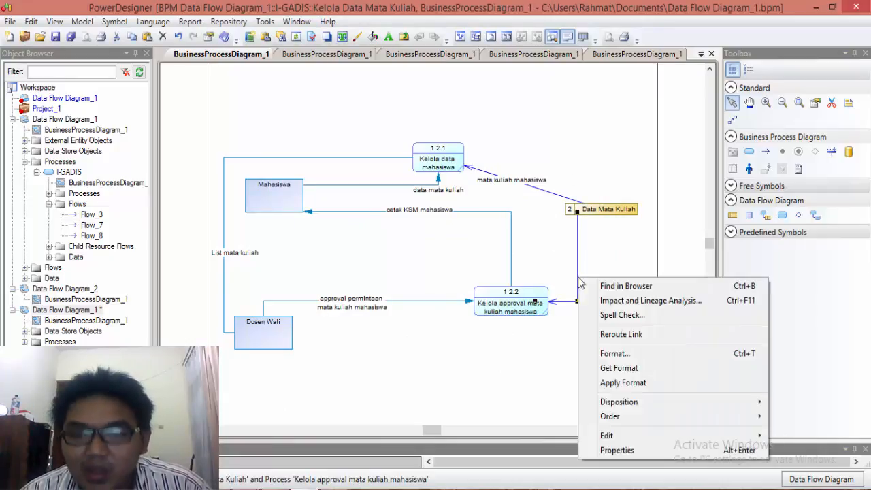
left_click(606, 450)
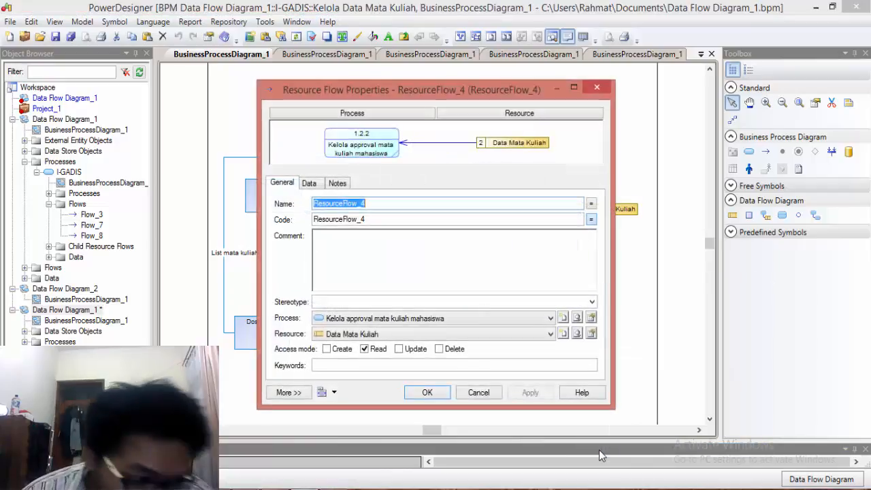
left_click(309, 183)
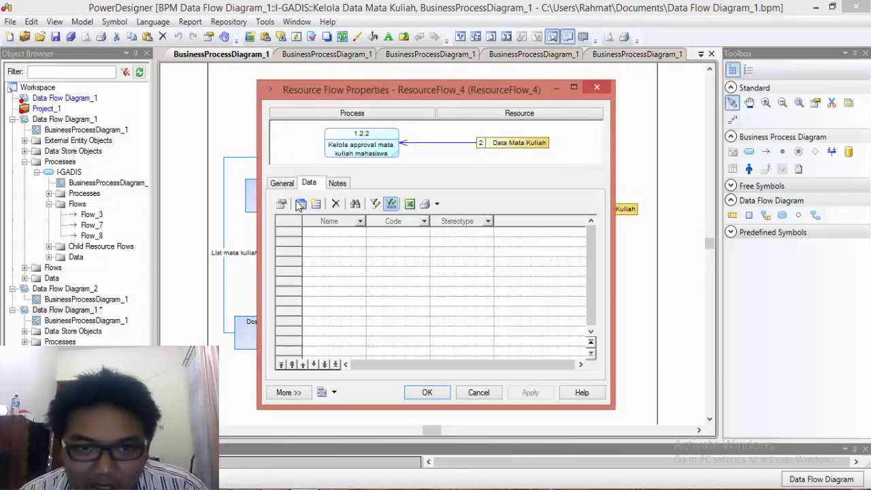
left_click(301, 204)
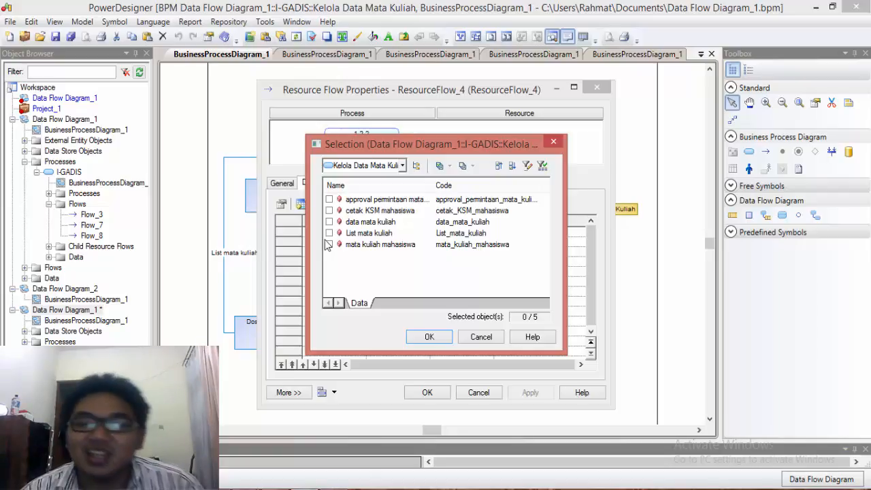
left_click(428, 337)
key("Return")
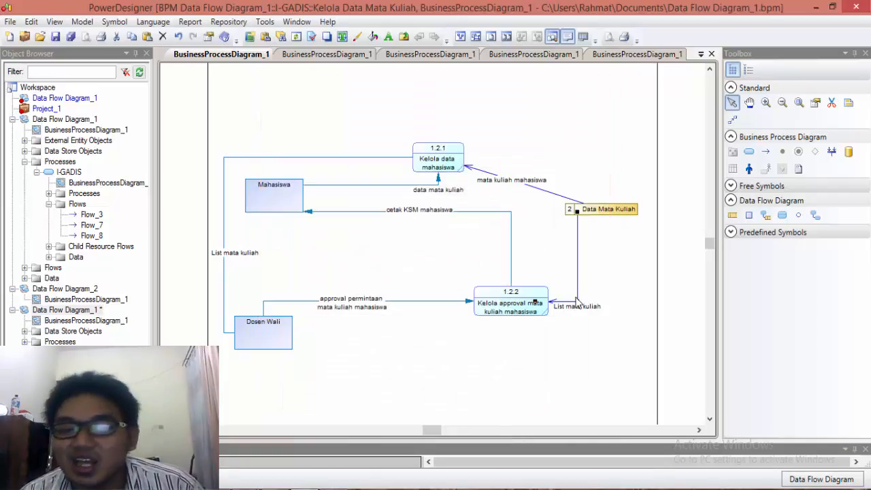
left_click_drag(578, 306, 582, 261)
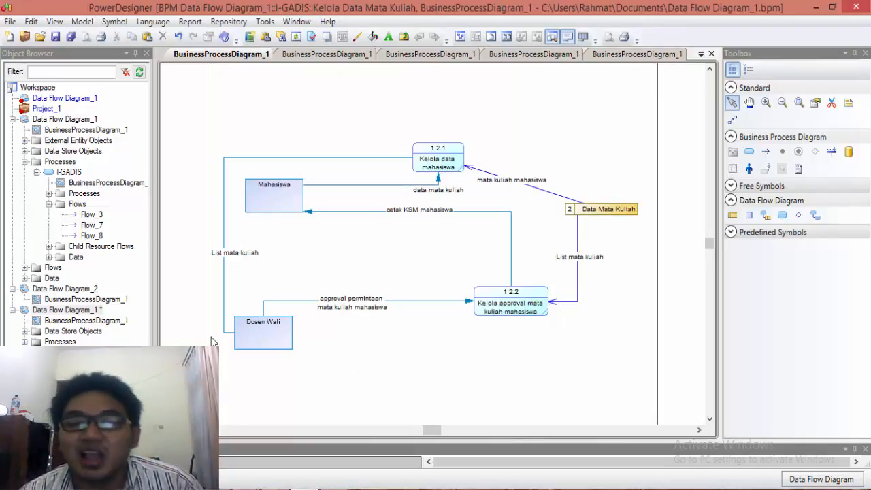